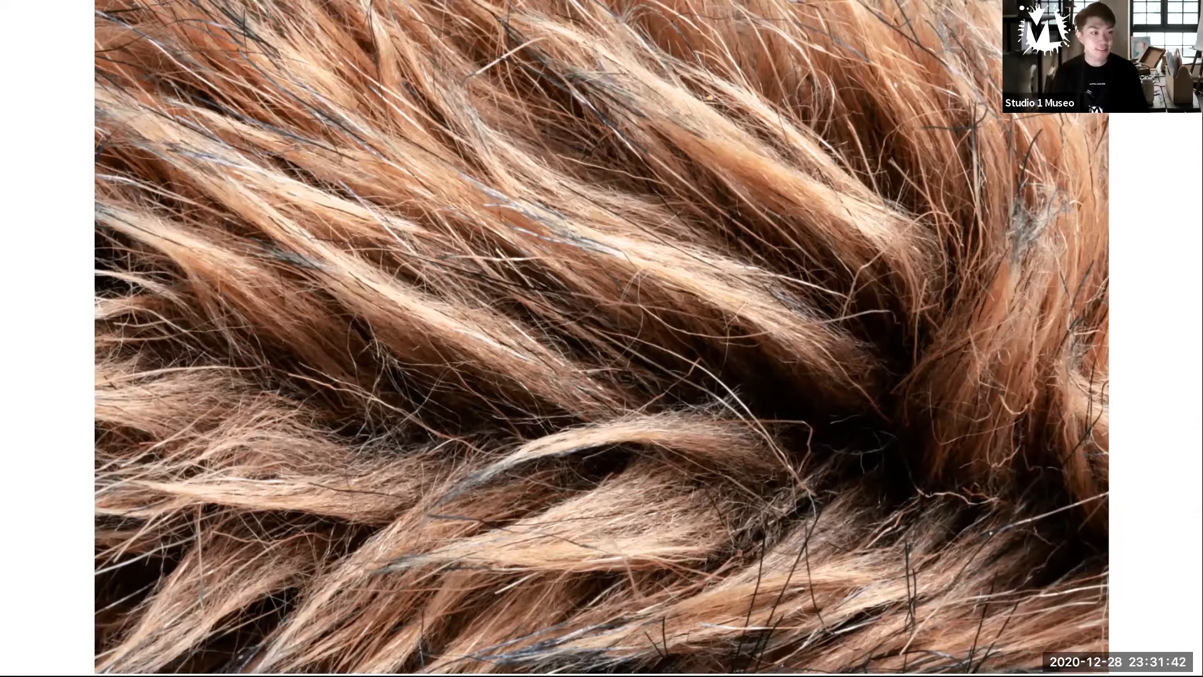
End the slide show, put the presentation away and switch to the blank Autodesk SketchBook canvas.
key("Escape")
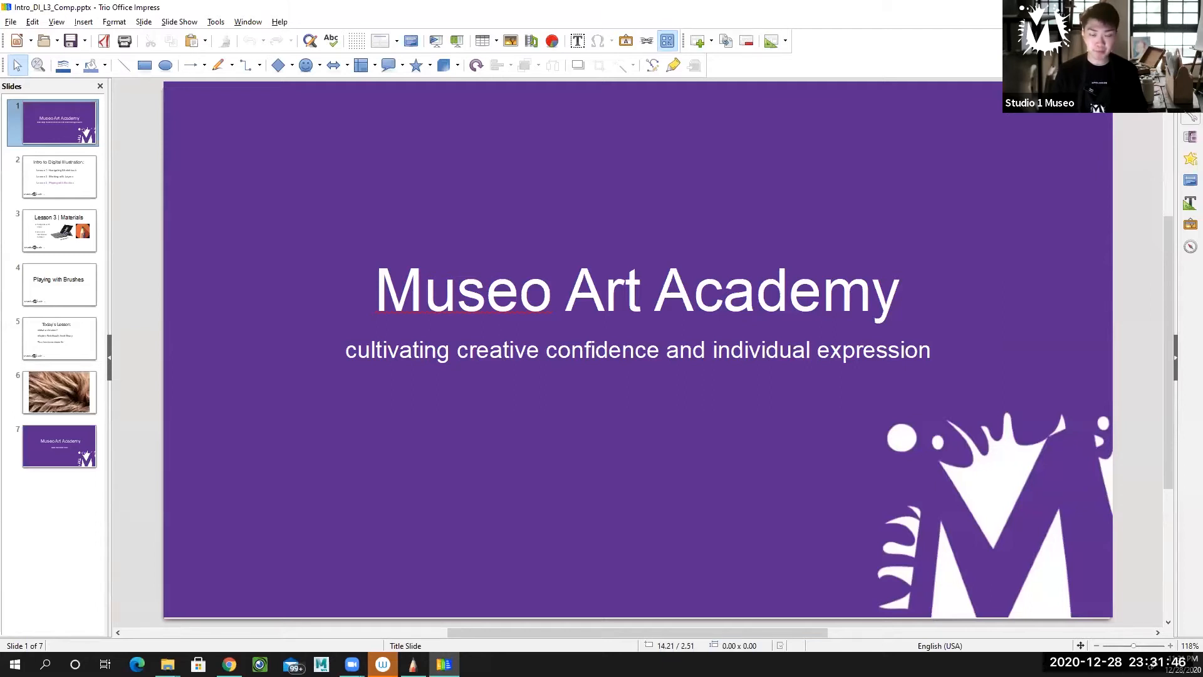
left_click(1131, 7)
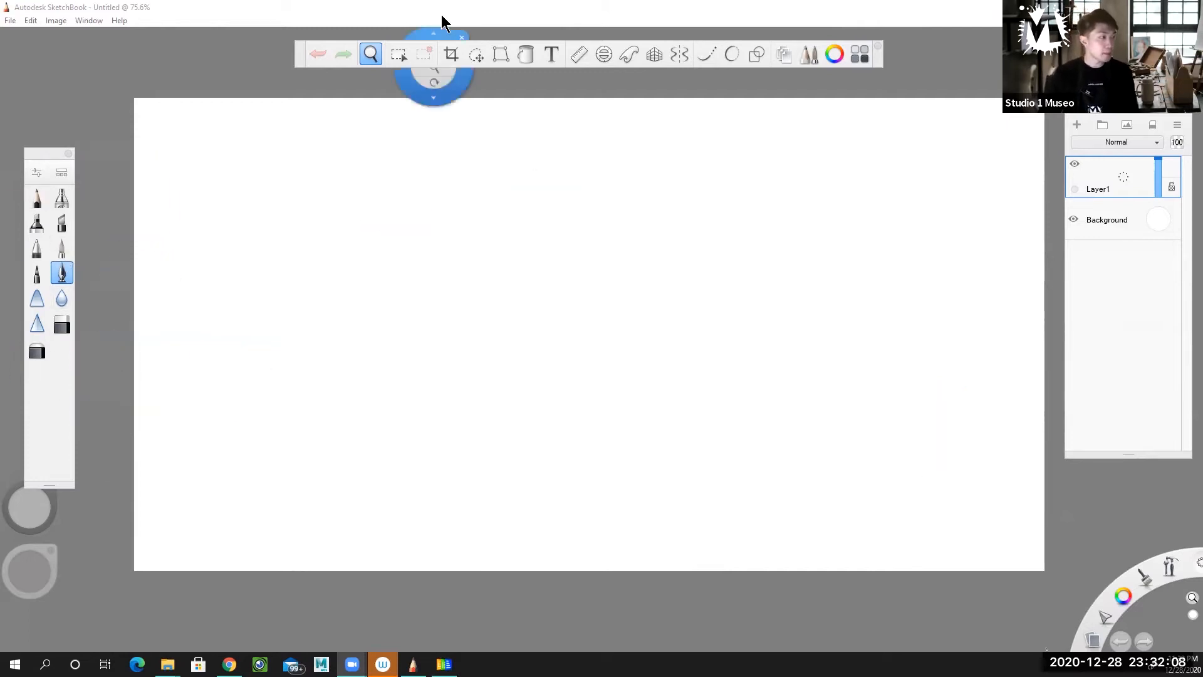
left_click(378, 59)
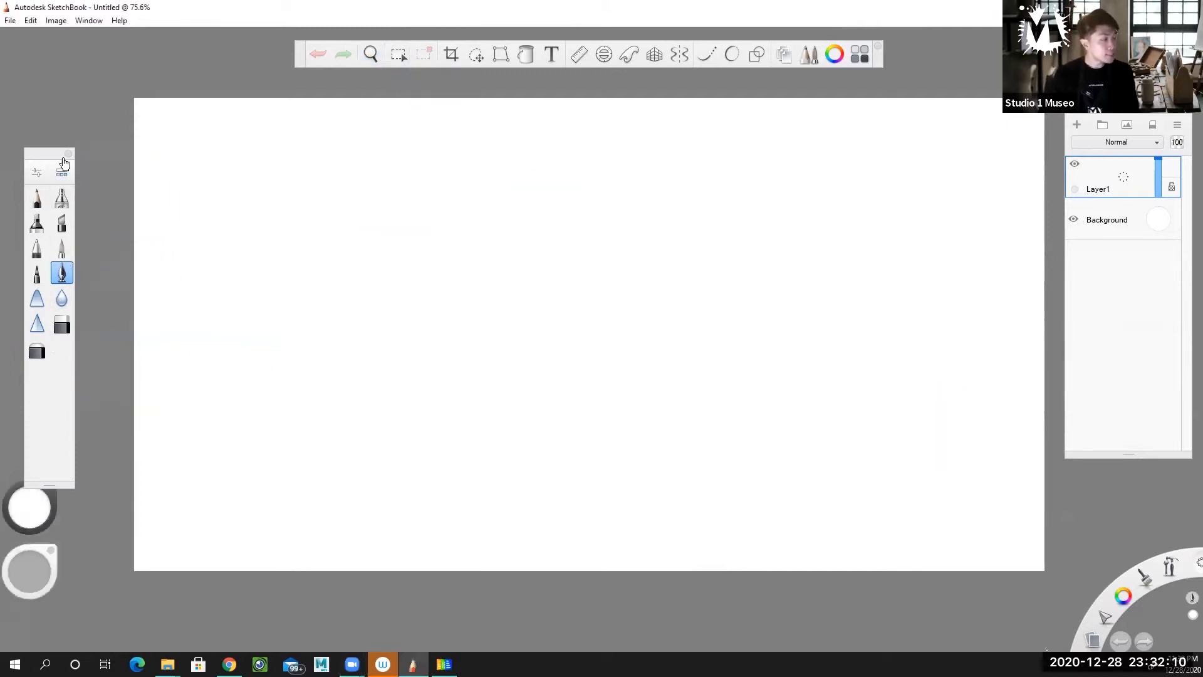
Reposition the brush palette, review the Inking Pen's brush properties and close them.
mouse_move(45, 161)
left_mouse_down()
mouse_move(94, 150)
mouse_move(77, 148)
left_mouse_up()
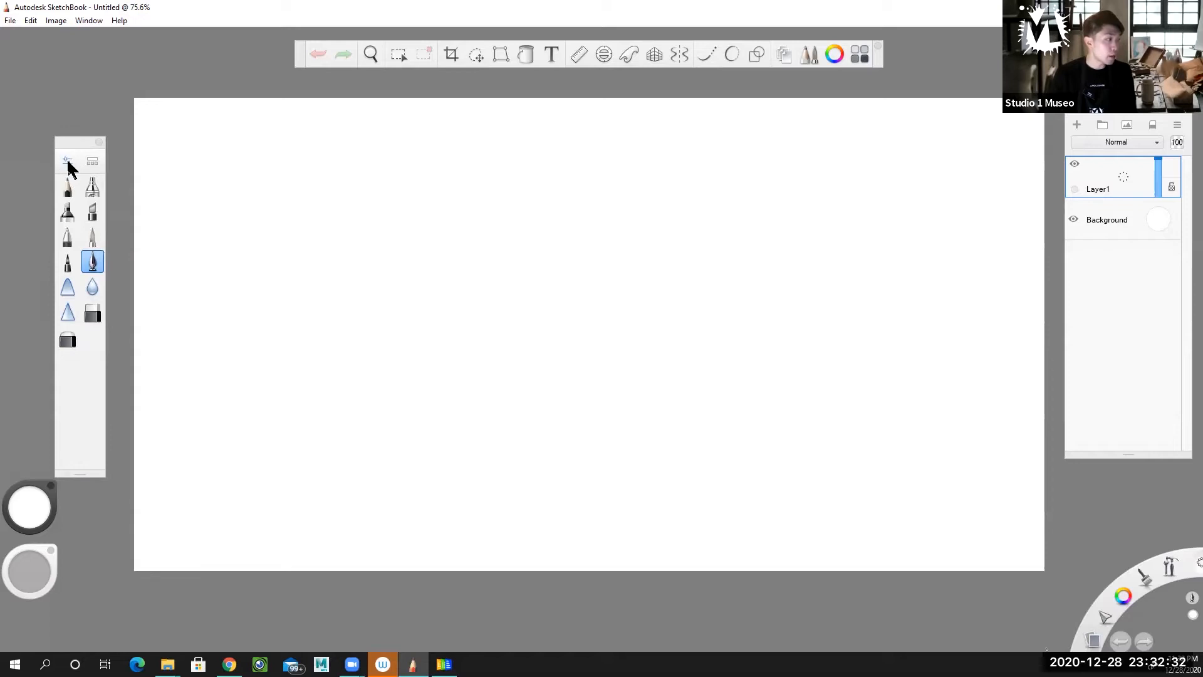
double_click(90, 263)
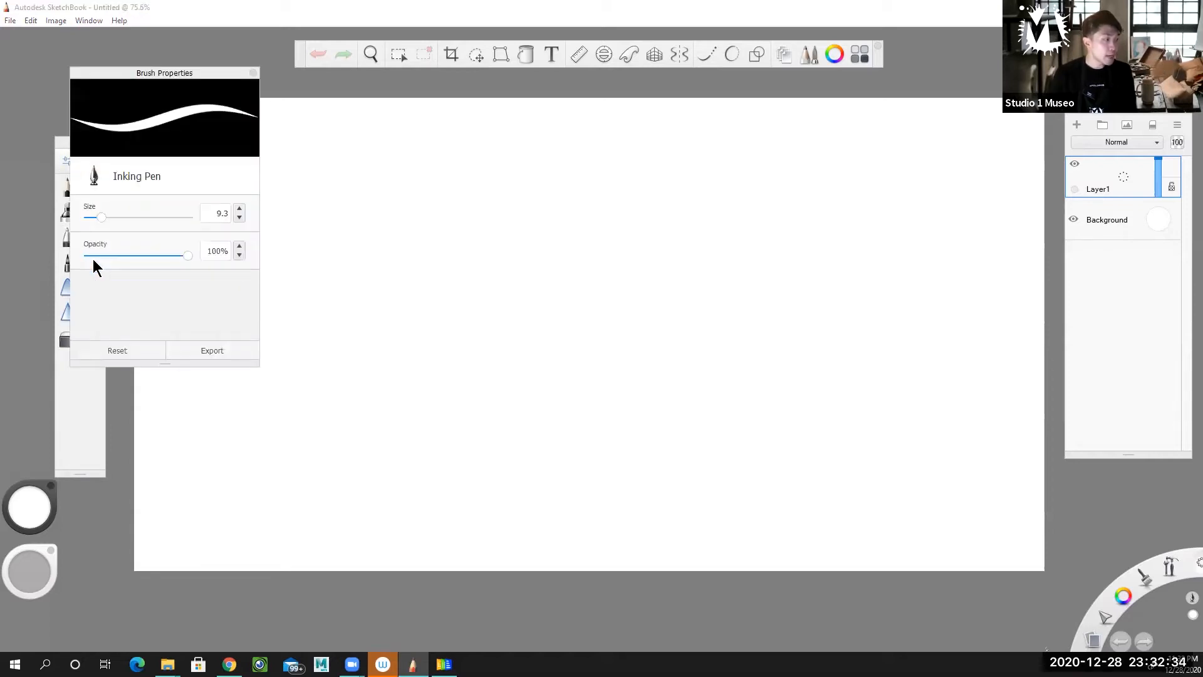
left_click_drag(193, 78, 191, 283)
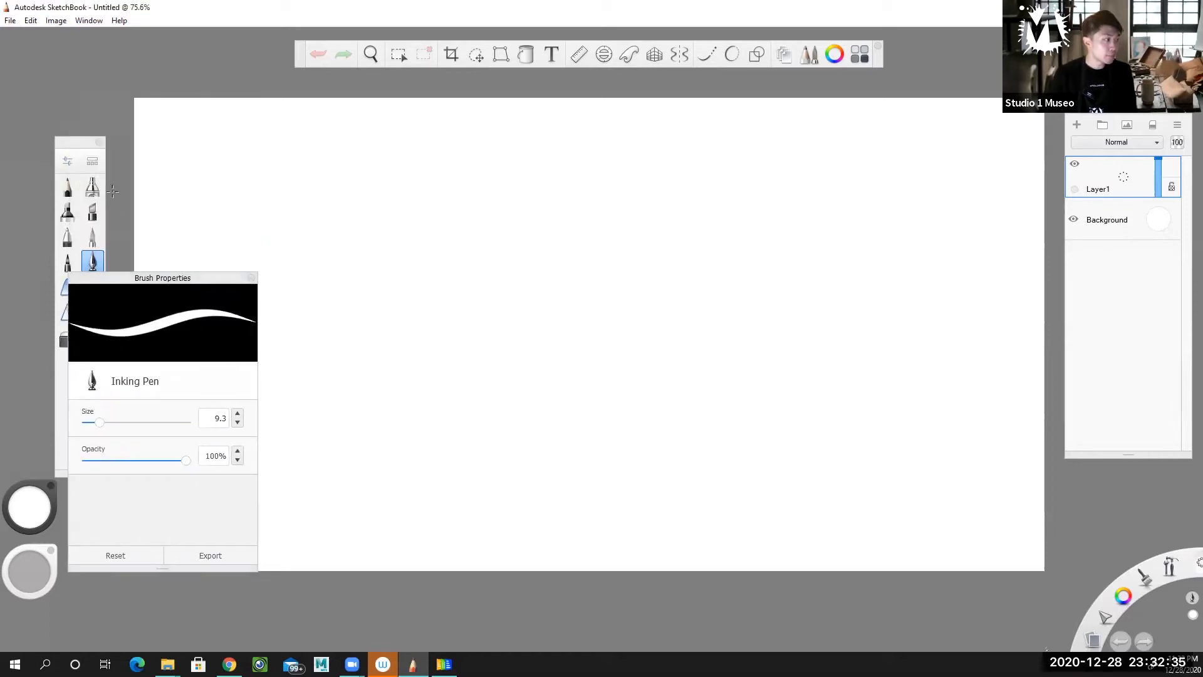
left_click(65, 163)
left_click(66, 163)
mouse_move(238, 276)
left_mouse_down()
mouse_move(311, 260)
mouse_move(256, 279)
mouse_move(92, 286)
left_mouse_up()
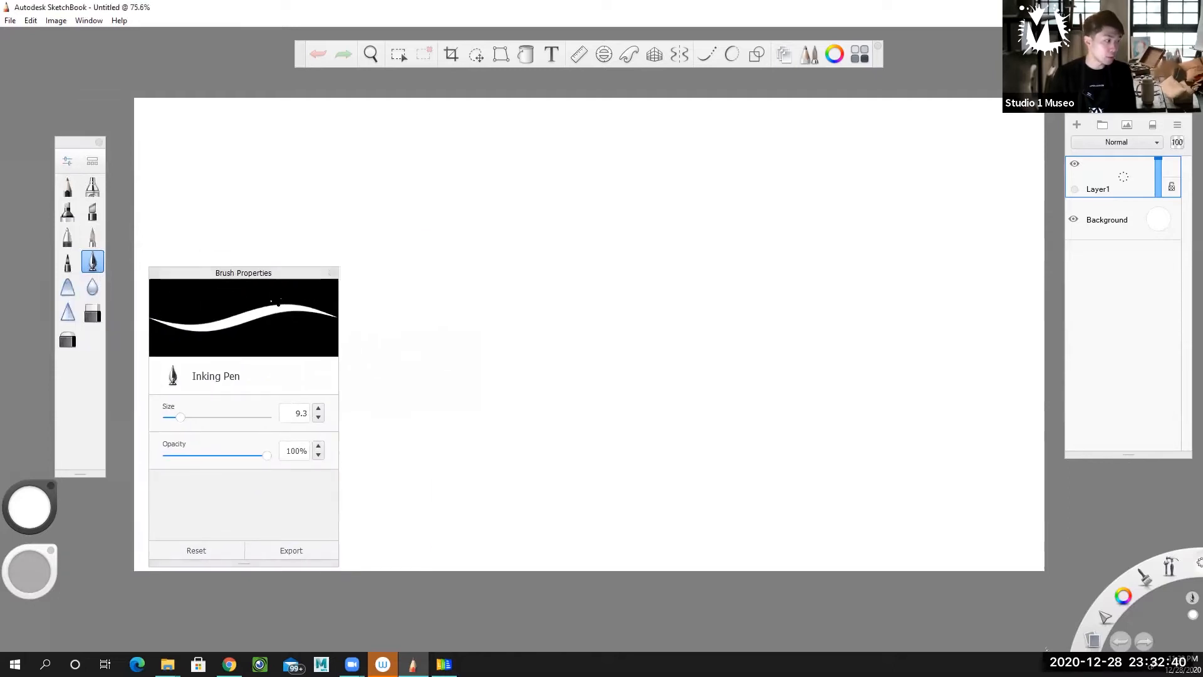
left_click(332, 273)
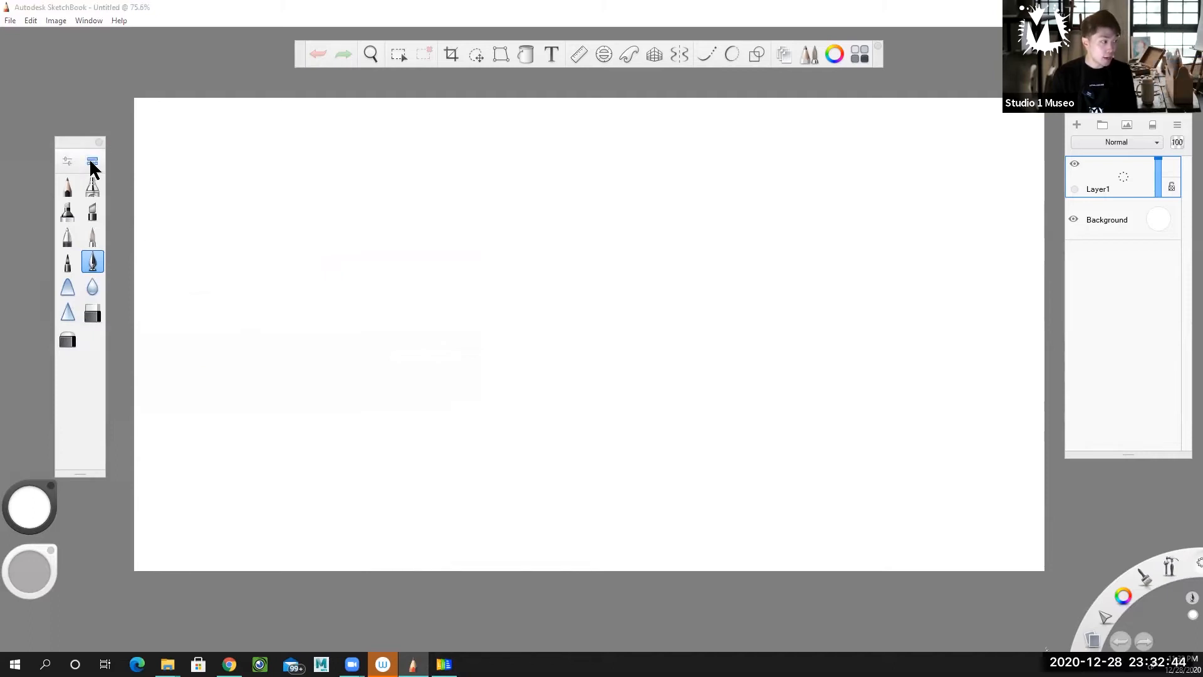
Open the Brush Library beside the canvas and choose the Copic Extra Broad Nib.
left_click(92, 162)
mouse_move(438, 329)
left_mouse_down()
mouse_move(449, 270)
mouse_move(430, 425)
mouse_move(457, 269)
mouse_move(443, 435)
mouse_move(457, 274)
mouse_move(450, 291)
left_mouse_up()
left_click_drag(319, 162, 169, 97)
left_click_drag(295, 237, 295, 248)
left_click(223, 268)
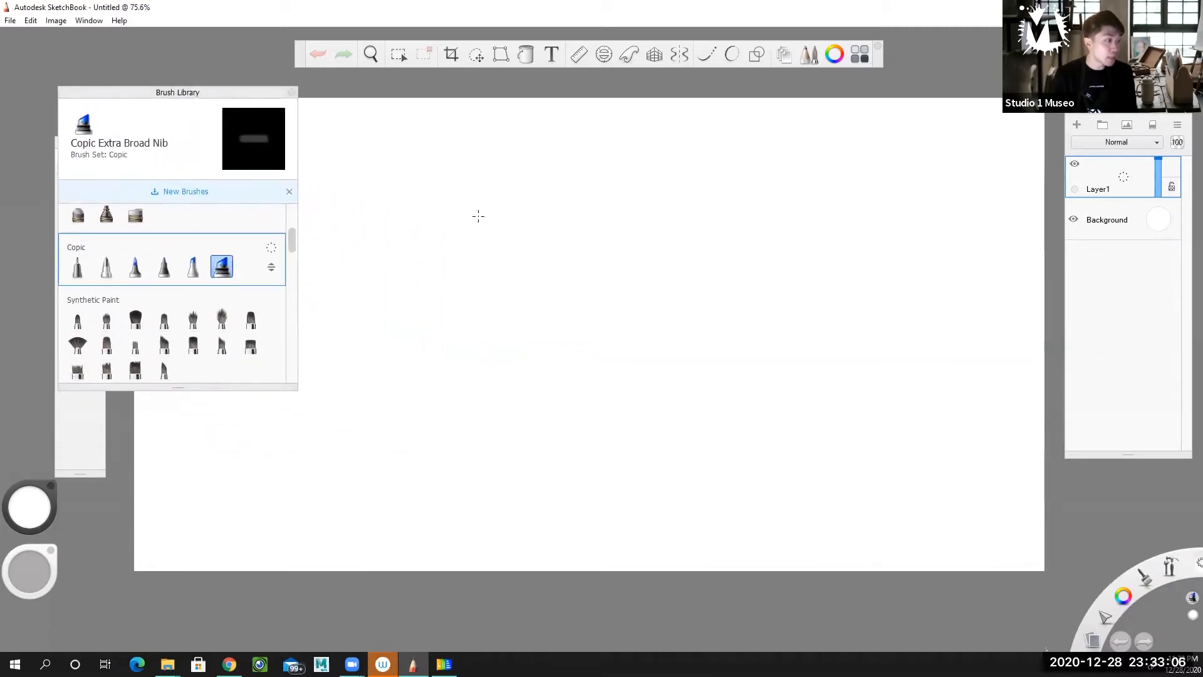
Set the brush colour to black and paint broad Copic test strokes in the upper-left part of the canvas.
left_click(472, 289)
left_click(705, 405)
left_click(28, 510)
left_click_drag(42, 516, 43, 557)
mouse_move(399, 275)
left_mouse_down()
mouse_move(447, 253)
mouse_move(464, 262)
mouse_move(423, 318)
mouse_move(448, 228)
mouse_move(401, 388)
left_mouse_up()
Paint and blend over the black strokes with the Synthetic Bristle Round Brush, working in wide circular motions.
left_click(222, 319)
mouse_move(470, 303)
left_mouse_down()
mouse_move(546, 247)
mouse_move(518, 448)
mouse_move(617, 307)
left_mouse_up()
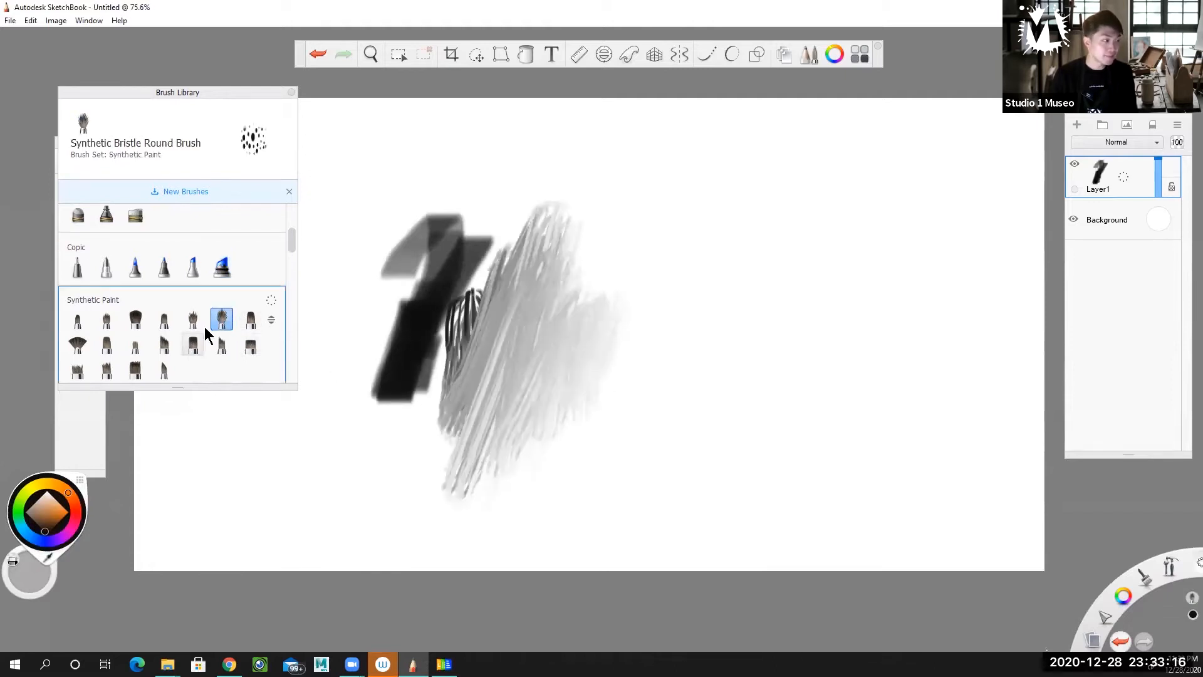
mouse_move(495, 387)
left_mouse_down()
mouse_move(523, 403)
mouse_move(516, 379)
mouse_move(487, 440)
mouse_move(470, 445)
mouse_move(471, 420)
mouse_move(475, 456)
mouse_move(507, 420)
mouse_move(427, 488)
mouse_move(477, 371)
mouse_move(565, 450)
mouse_move(486, 415)
mouse_move(469, 333)
mouse_move(446, 365)
mouse_move(469, 370)
mouse_move(472, 470)
mouse_move(465, 428)
mouse_move(419, 438)
mouse_move(451, 404)
left_mouse_up()
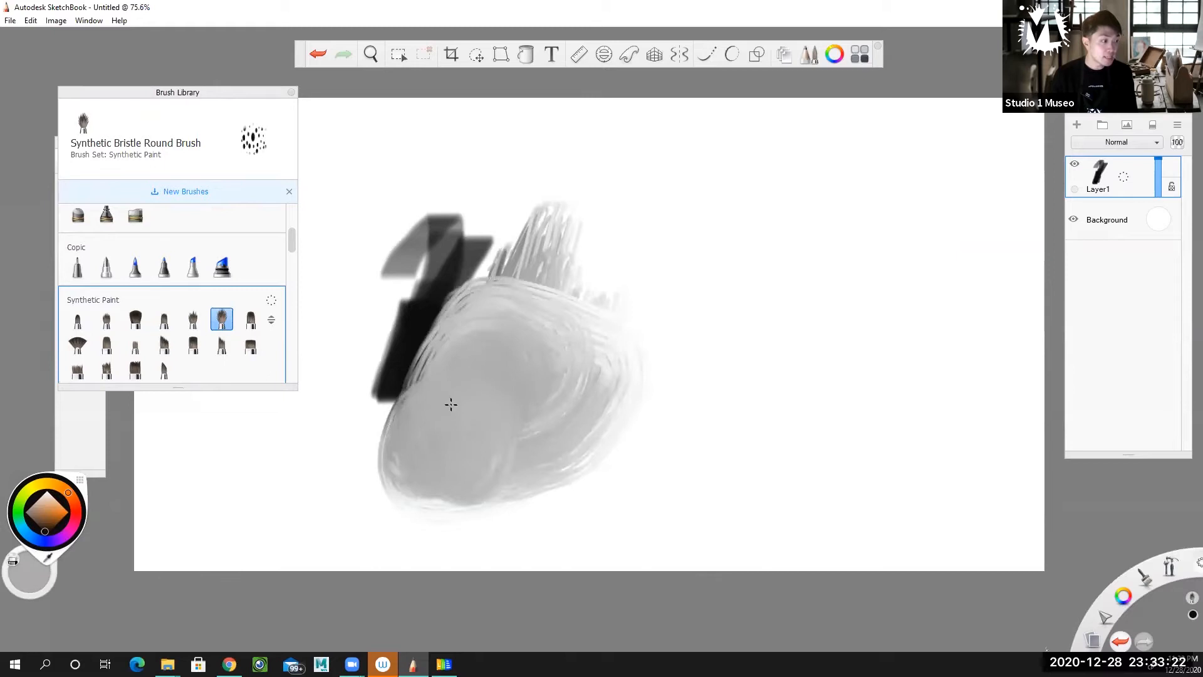
mouse_move(535, 437)
left_mouse_down()
mouse_move(445, 459)
mouse_move(539, 403)
mouse_move(511, 468)
mouse_move(489, 457)
left_mouse_up()
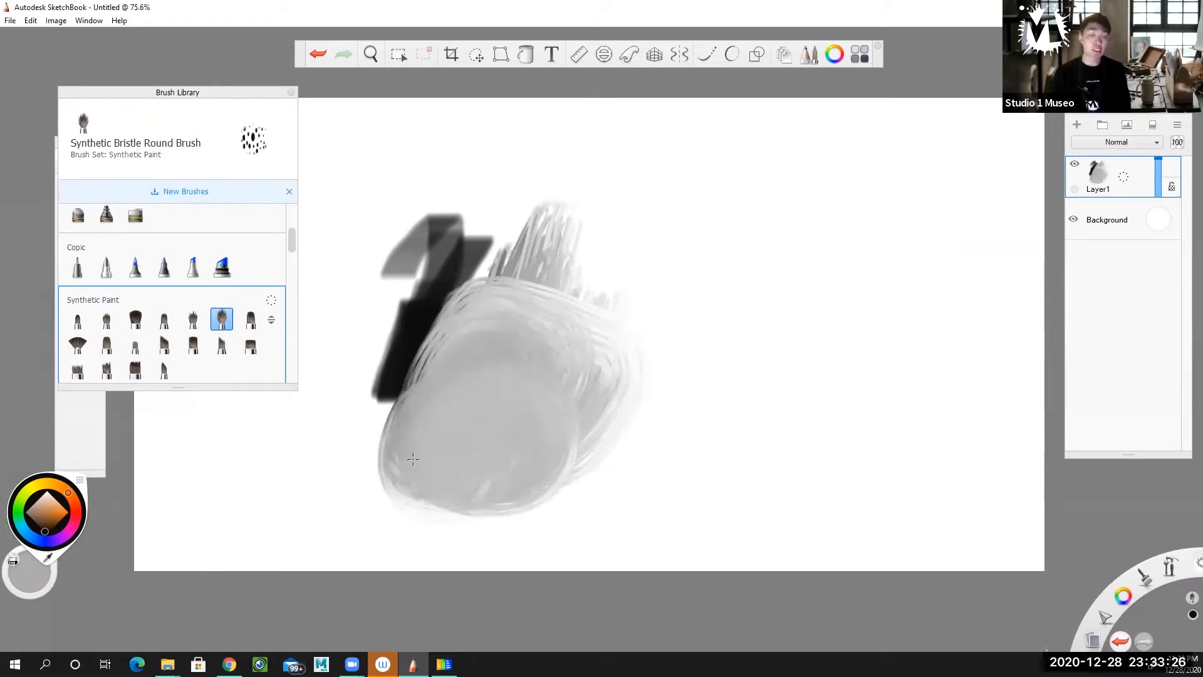
Choose the Synthetic Round Bristle Brush and set its size to 60.3, flow to 42% and strength to 61%.
mouse_move(196, 93)
left_mouse_down()
mouse_move(245, 89)
mouse_move(237, 106)
left_mouse_up()
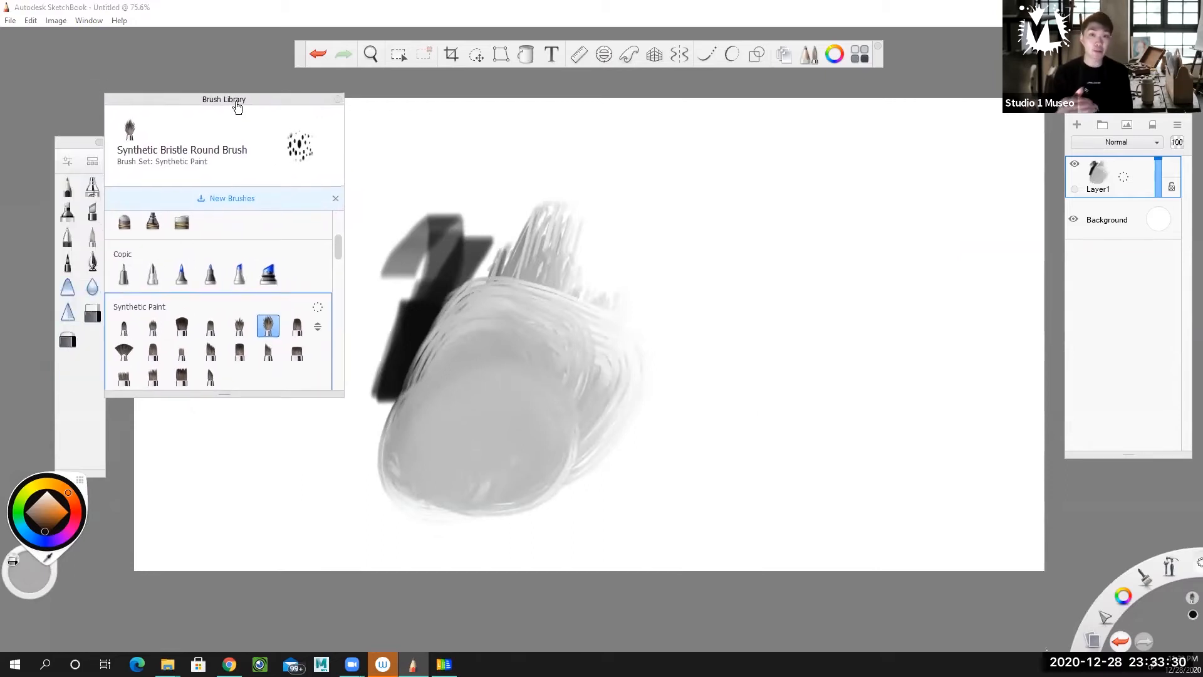
double_click(274, 335)
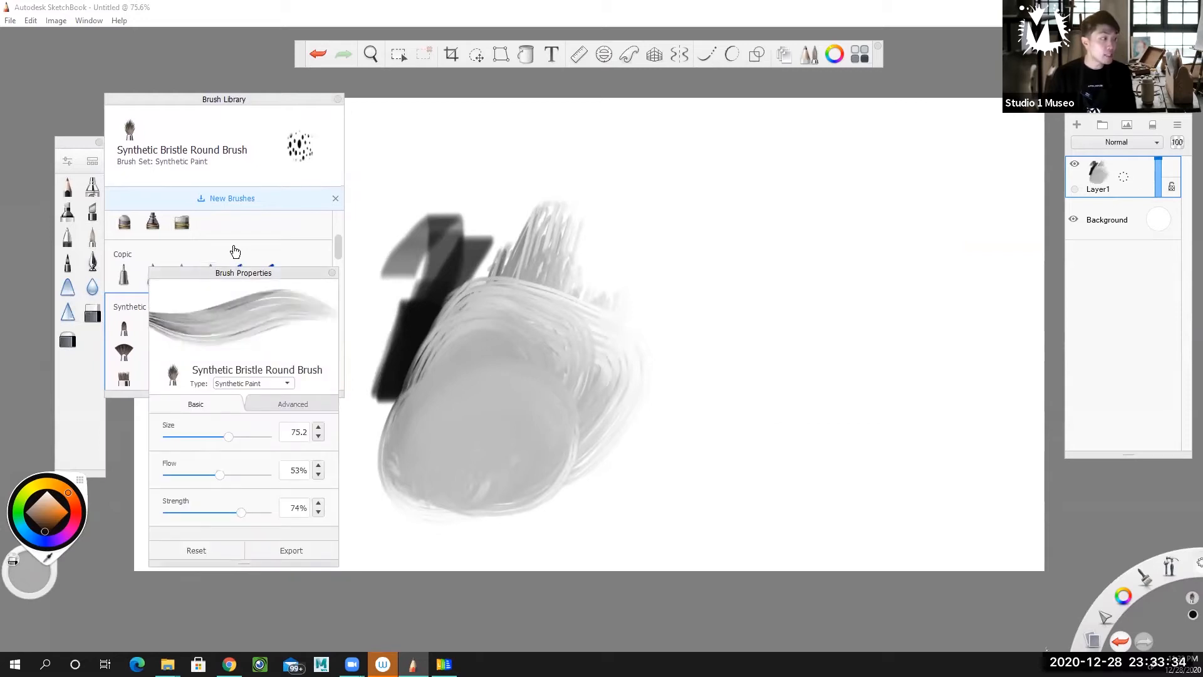
left_click_drag(235, 273, 333, 111)
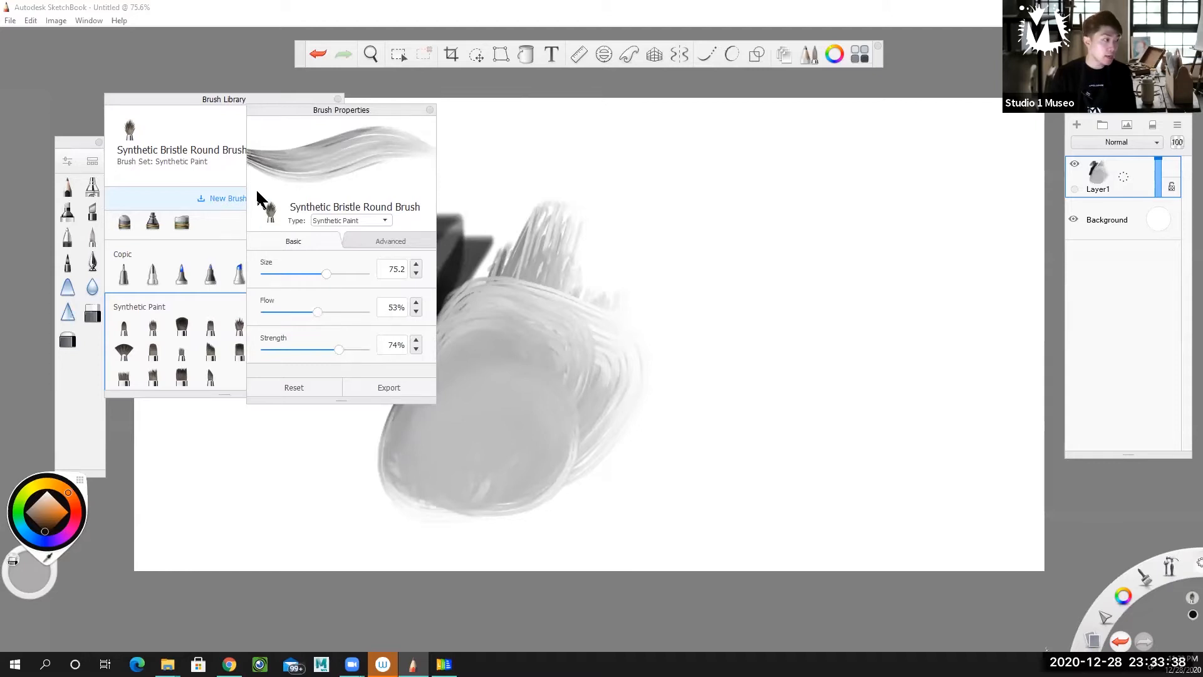
left_click(186, 326)
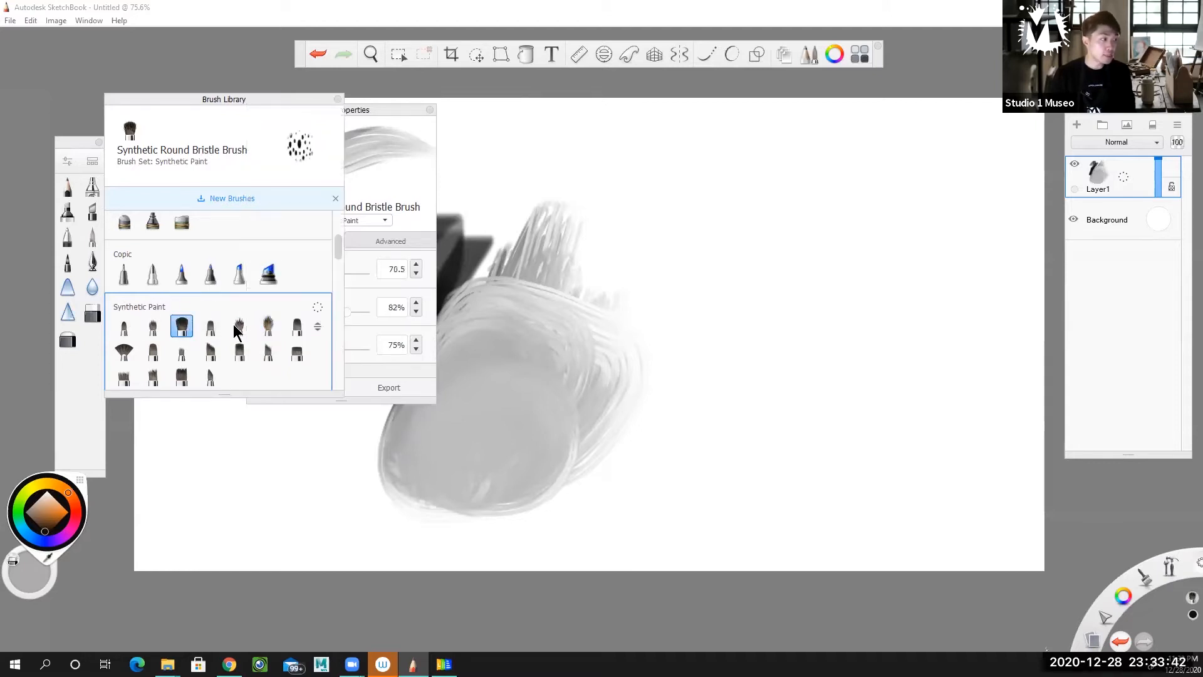
left_click_drag(370, 115, 493, 121)
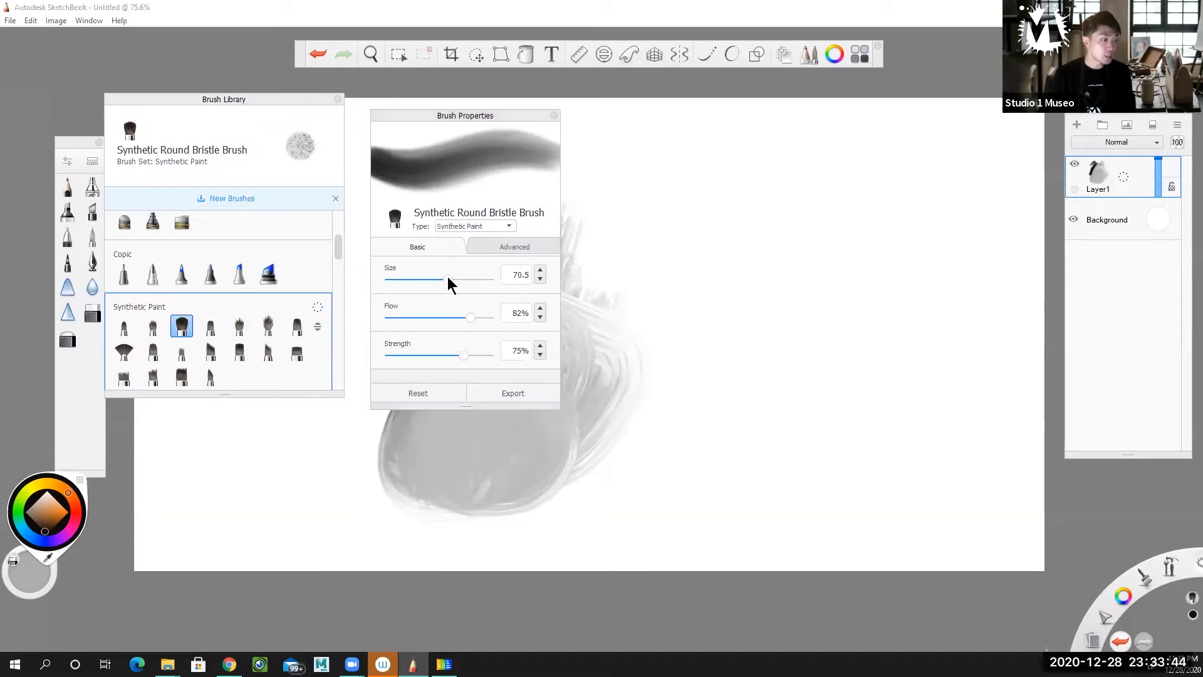
left_click_drag(470, 317, 455, 317)
mouse_move(462, 360)
left_mouse_down()
mouse_move(430, 361)
mouse_move(451, 365)
left_mouse_up()
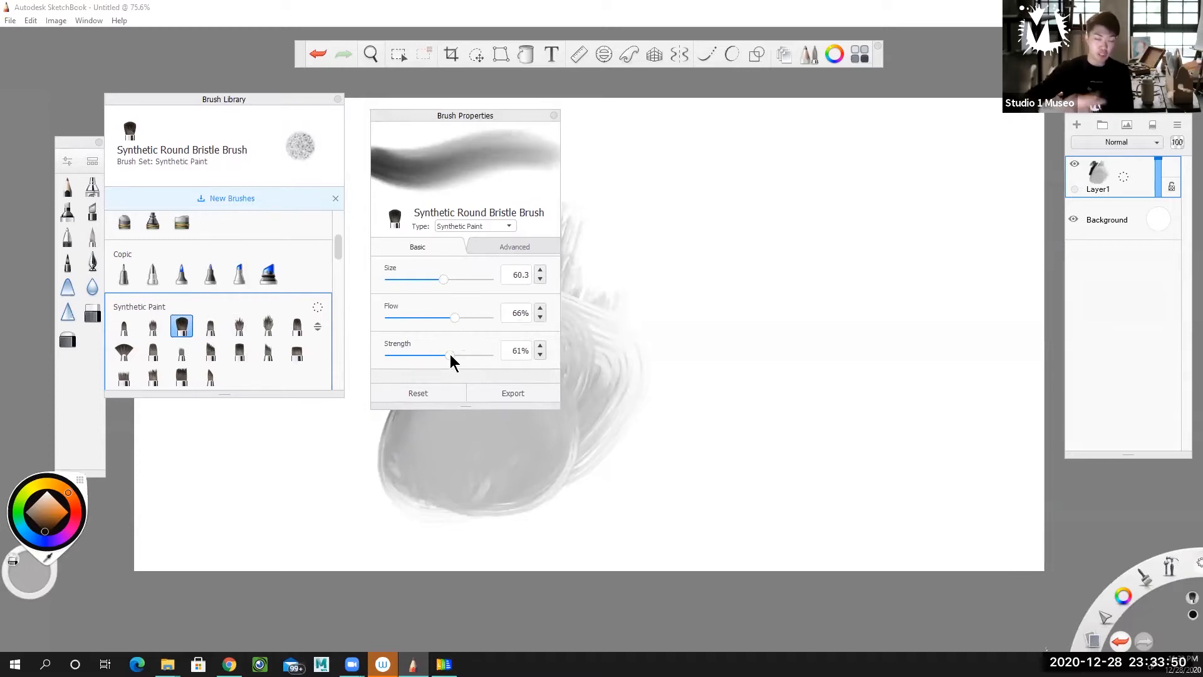
mouse_move(456, 315)
left_mouse_down()
mouse_move(412, 326)
mouse_move(465, 330)
mouse_move(399, 330)
mouse_move(430, 330)
left_mouse_up()
Paint a soft curve and a series of long, partly overlapping strokes across the canvas's right half, and close the brush properties.
left_click(666, 289)
mouse_move(715, 242)
left_mouse_down()
mouse_move(672, 390)
mouse_move(677, 420)
left_mouse_up()
left_click_drag(779, 207, 806, 449)
left_click_drag(841, 240, 846, 446)
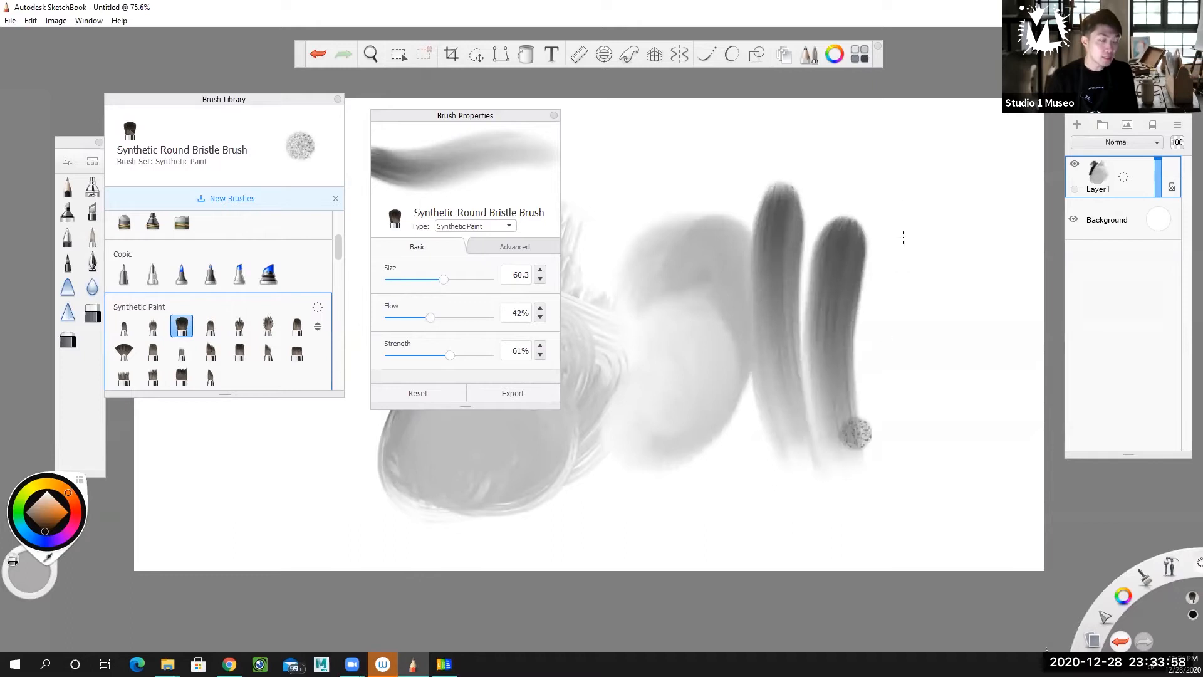
left_click_drag(905, 192, 832, 483)
left_click_drag(883, 259, 807, 515)
left_click_drag(886, 297, 822, 519)
left_click_drag(925, 312, 860, 502)
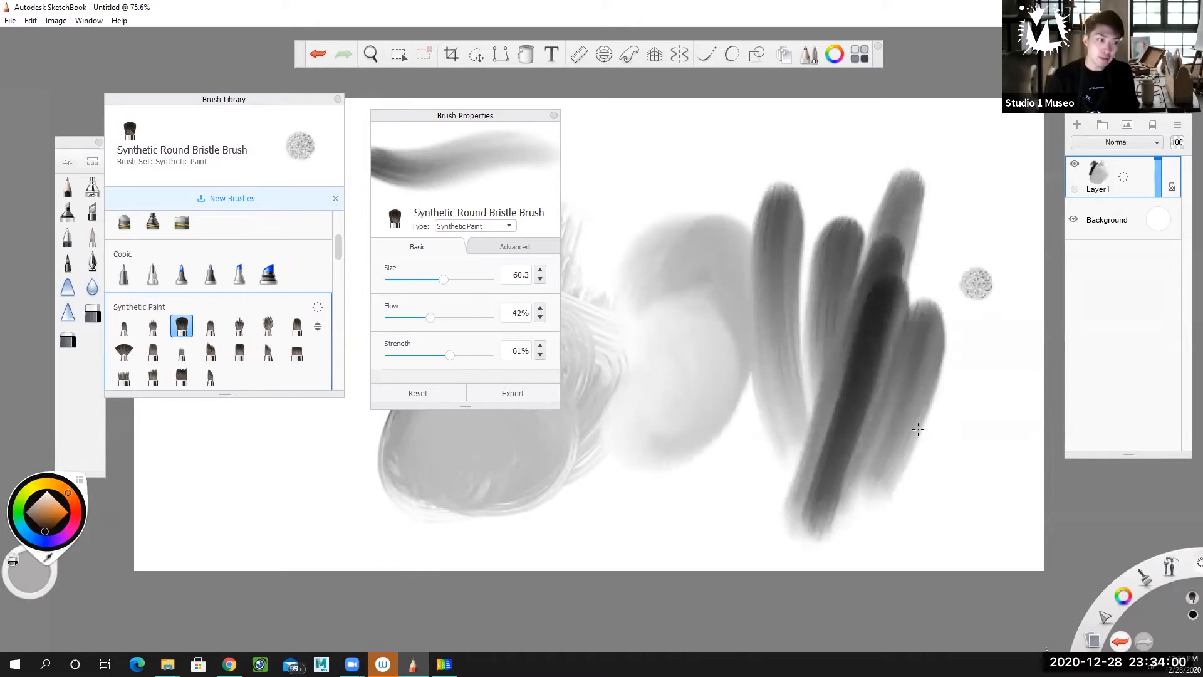
left_click_drag(970, 290, 870, 520)
left_click_drag(999, 276, 858, 551)
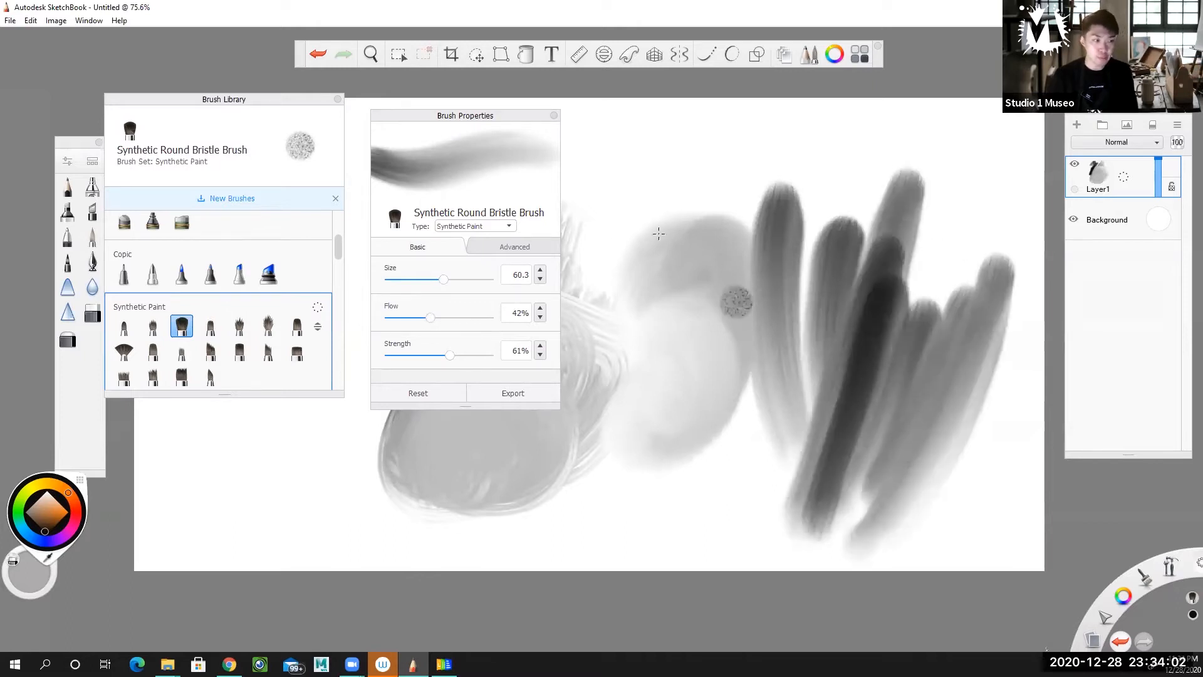
left_click(554, 117)
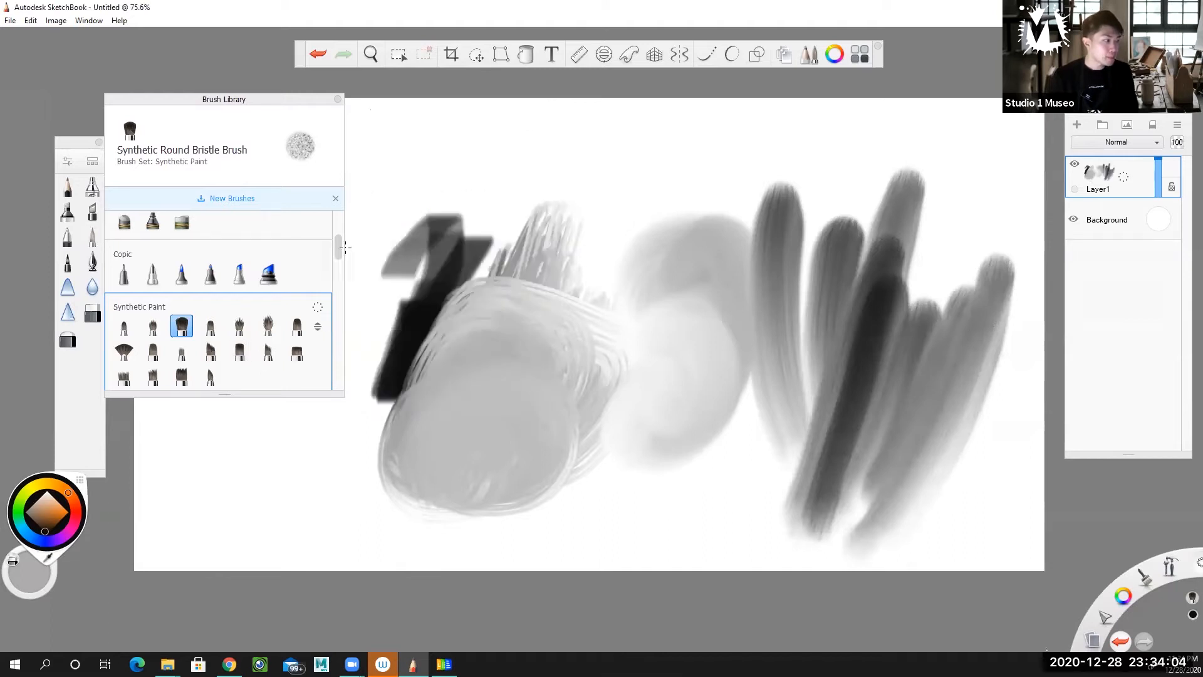
Paint and smear over the canvas's left half with the Synthetic Coarse Angular Brush.
scroll(336, 250, "down", 2)
left_click(277, 296)
mouse_move(541, 358)
left_mouse_down()
mouse_move(604, 322)
mouse_move(580, 304)
mouse_move(632, 230)
mouse_move(564, 295)
mouse_move(674, 199)
mouse_move(426, 338)
mouse_move(498, 445)
mouse_move(567, 439)
mouse_move(432, 479)
mouse_move(556, 439)
mouse_move(426, 438)
mouse_move(351, 505)
mouse_move(551, 476)
mouse_move(539, 382)
mouse_move(439, 426)
mouse_move(393, 393)
mouse_move(341, 438)
mouse_move(351, 501)
mouse_move(376, 428)
left_mouse_up()
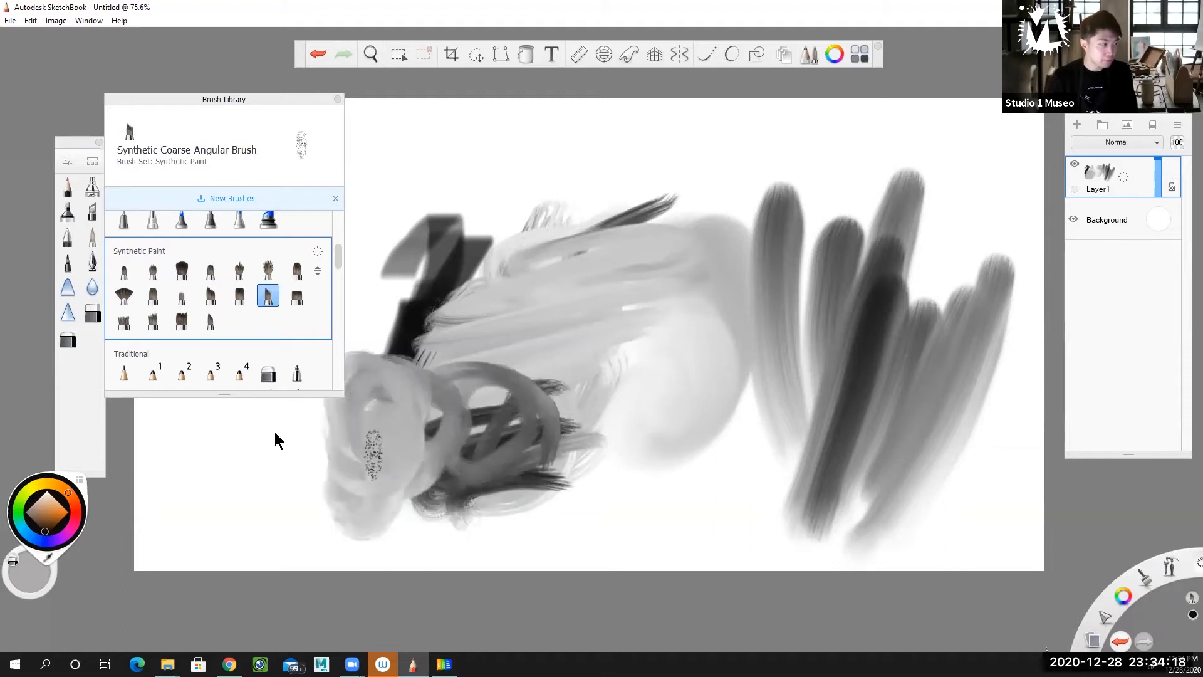
Draw a thick black squiggle with PaintBrush 4 and thin loops beside it with Pencil 4 near the canvas's upper edge.
left_click_drag(338, 254, 340, 265)
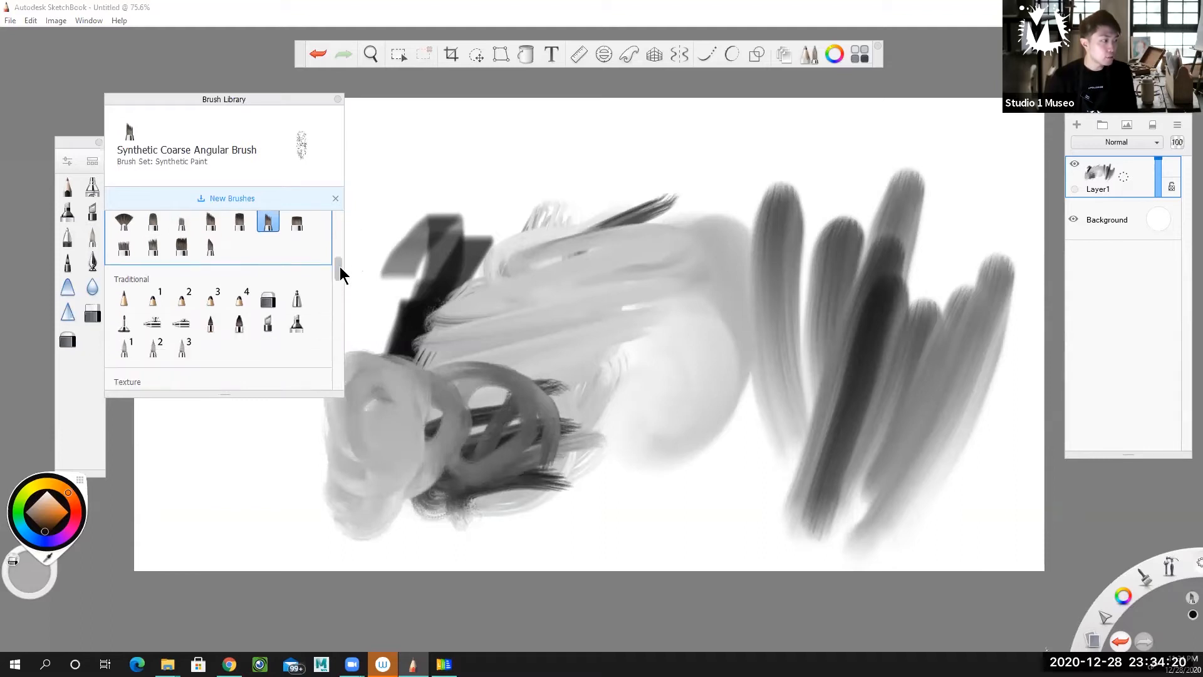
left_click(243, 324)
mouse_move(447, 170)
left_mouse_down()
mouse_move(537, 170)
mouse_move(555, 131)
mouse_move(502, 213)
left_mouse_up()
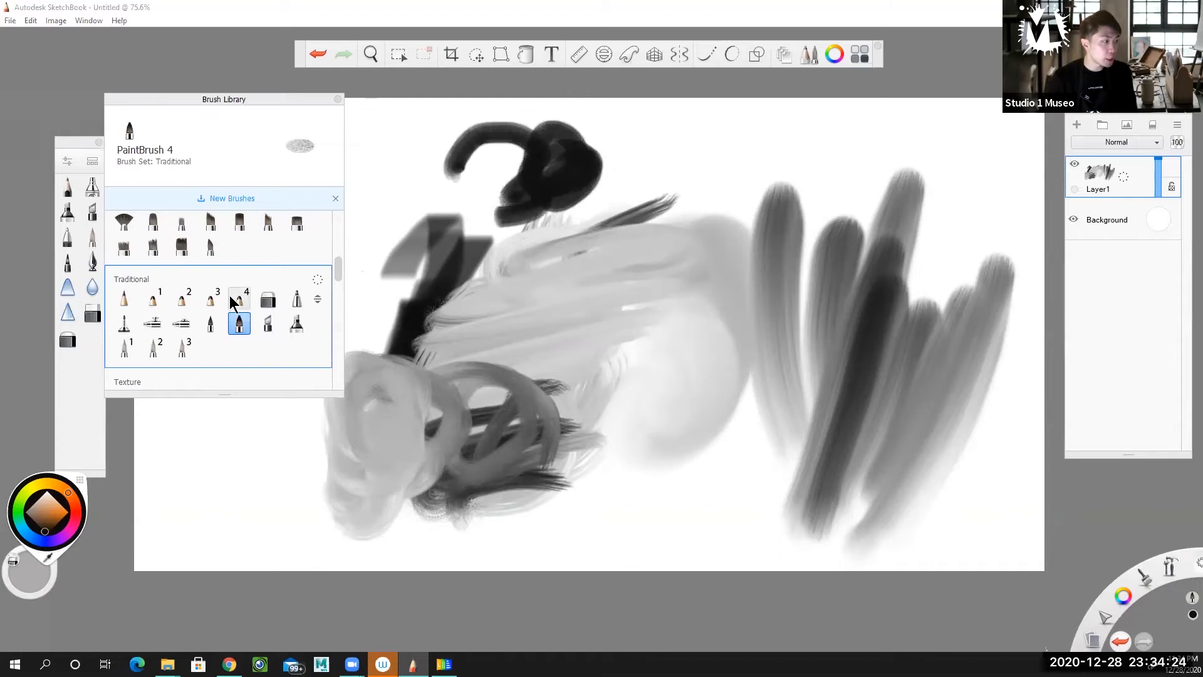
left_click(238, 301)
left_click_drag(606, 171, 702, 174)
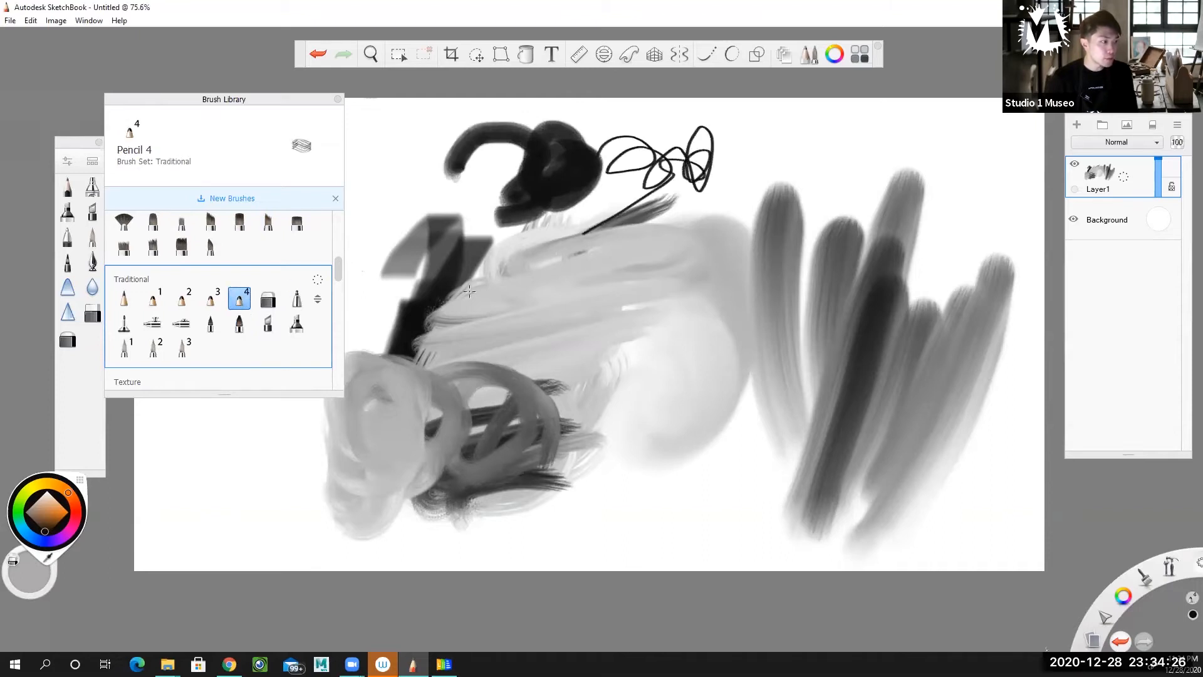
Paint test strokes over the canvas's middle with three Texture brushes, including Hatching 1 and Hatch.
left_click_drag(335, 272, 336, 301)
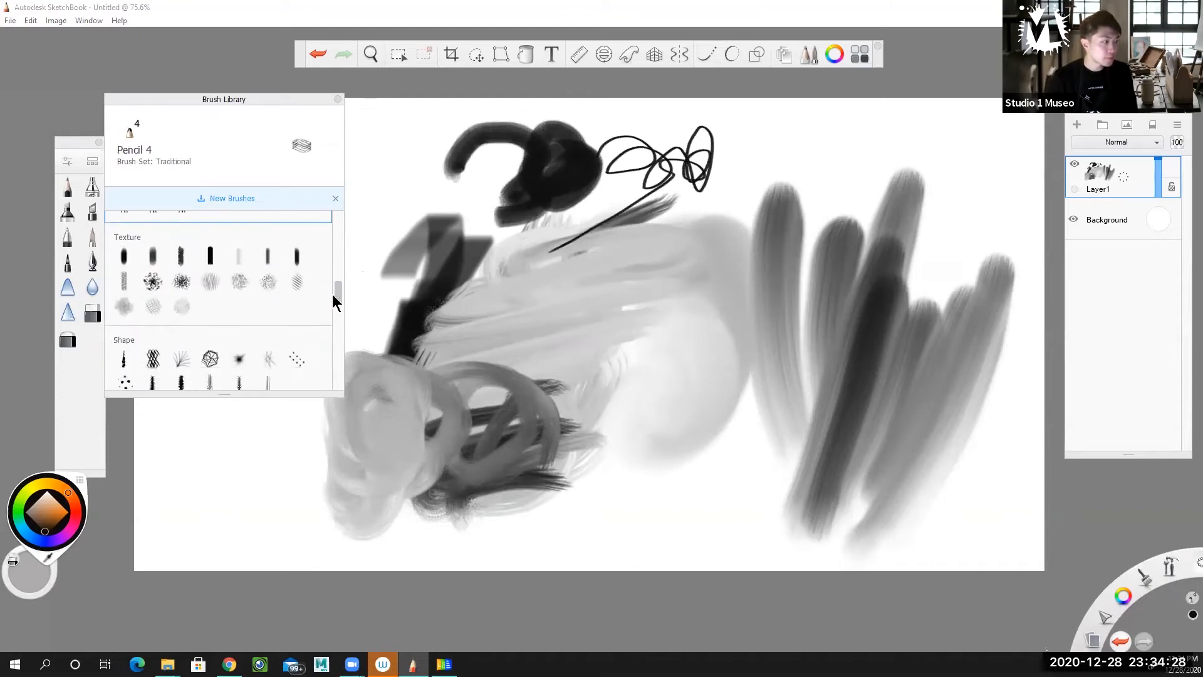
left_click(212, 276)
mouse_move(746, 150)
left_mouse_down()
mouse_move(699, 253)
mouse_move(741, 189)
mouse_move(739, 205)
mouse_move(658, 300)
left_mouse_up()
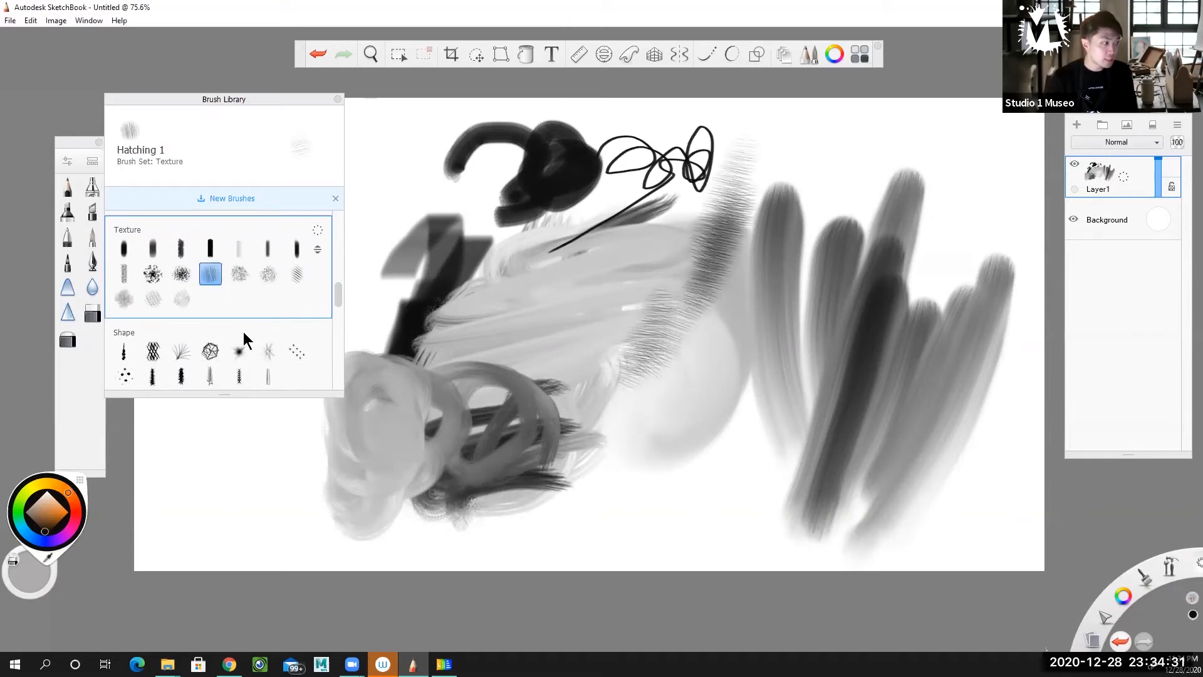
left_click(239, 273)
mouse_move(580, 347)
left_mouse_down()
mouse_move(655, 386)
mouse_move(611, 354)
left_mouse_up()
left_click(297, 273)
mouse_move(514, 320)
left_mouse_down()
mouse_move(602, 426)
mouse_move(567, 420)
left_mouse_up()
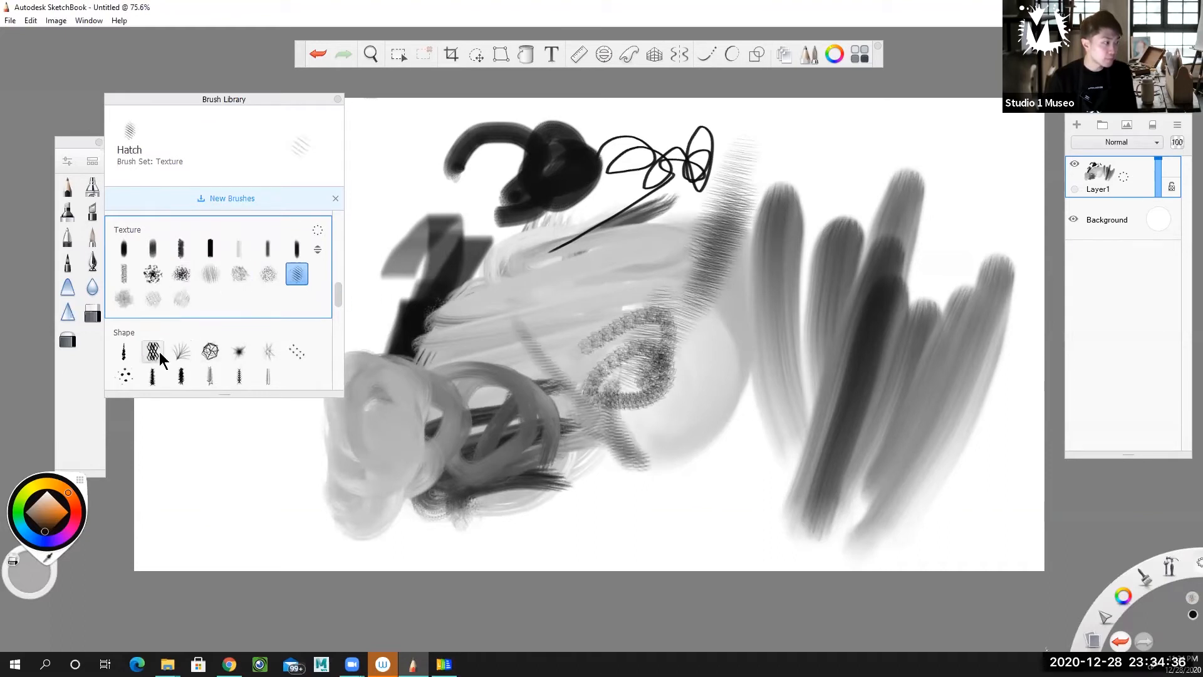
Draw long looping fur-like strokes across the middle and right of the canvas with the Feathery shape brush.
left_click(178, 348)
mouse_move(602, 376)
left_mouse_down()
mouse_move(586, 497)
mouse_move(727, 338)
mouse_move(874, 311)
mouse_move(978, 163)
mouse_move(900, 348)
mouse_move(948, 342)
mouse_move(780, 279)
mouse_move(526, 286)
left_mouse_up()
mouse_move(617, 287)
left_mouse_down()
mouse_move(526, 291)
mouse_move(683, 292)
mouse_move(584, 292)
mouse_move(473, 317)
left_mouse_up()
Stamp three Paint Splatter 2 blots around the canvas's centre.
left_click_drag(335, 300, 333, 320)
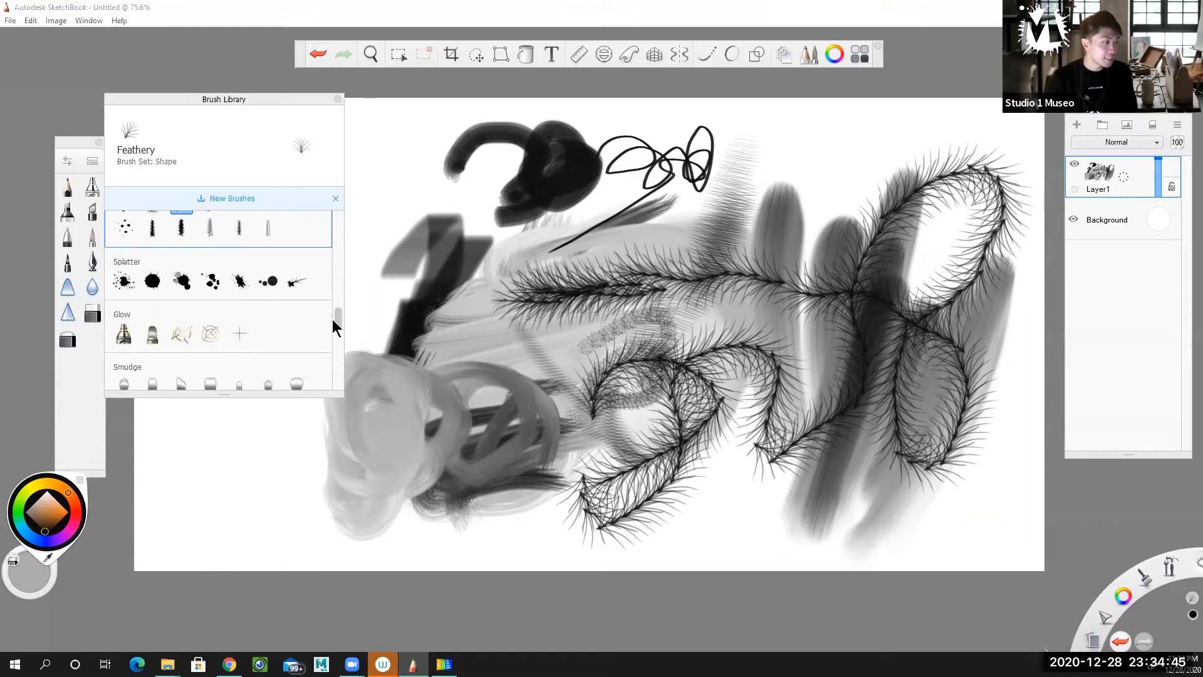
left_click(152, 281)
left_click(774, 168)
left_click(640, 253)
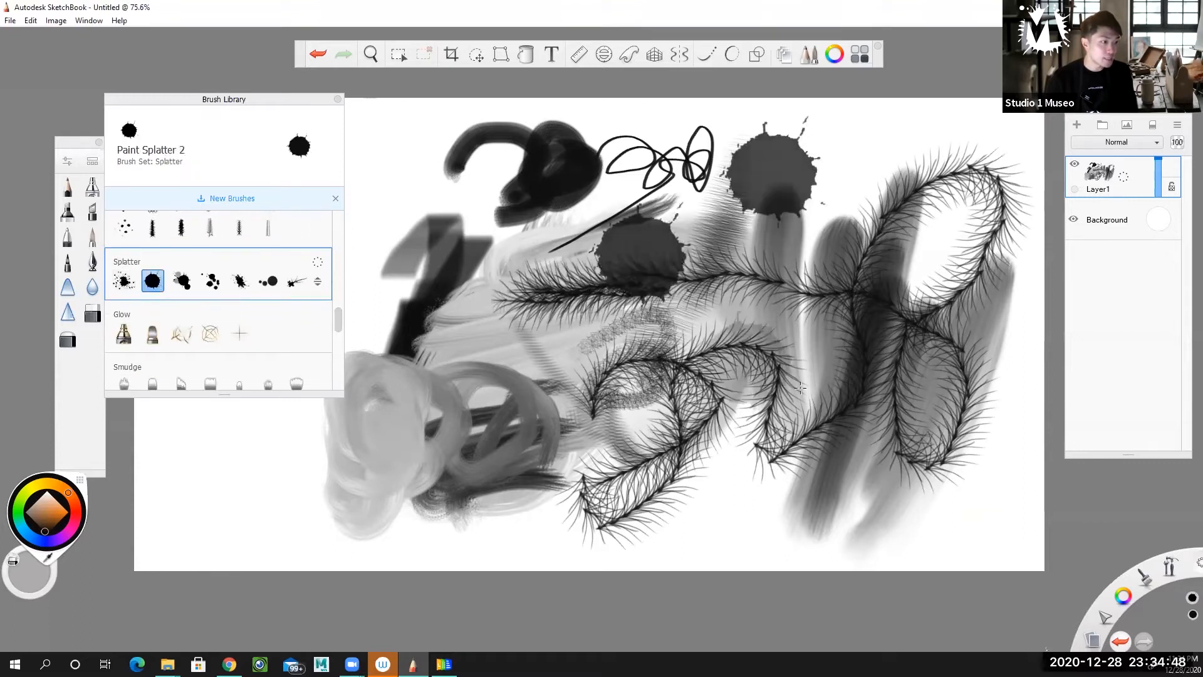
left_click(800, 387)
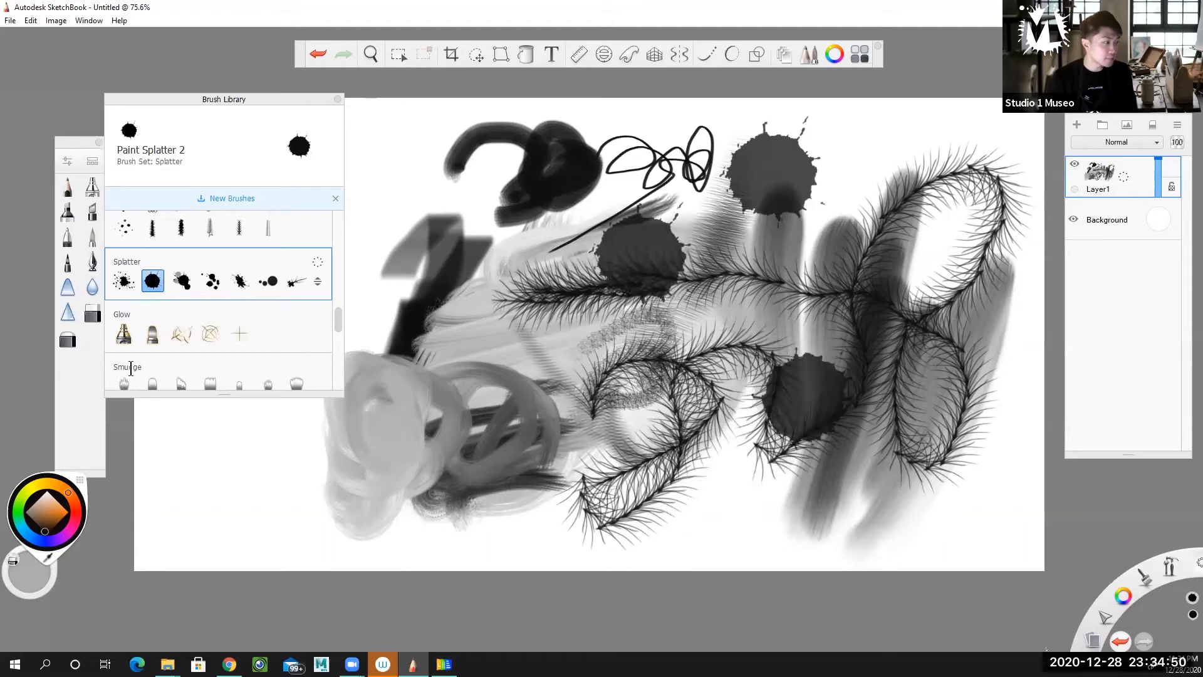
Blend the marks in the canvas's centre into a grey mass with a brush from the Smudge set.
scroll(338, 324, "down", 3)
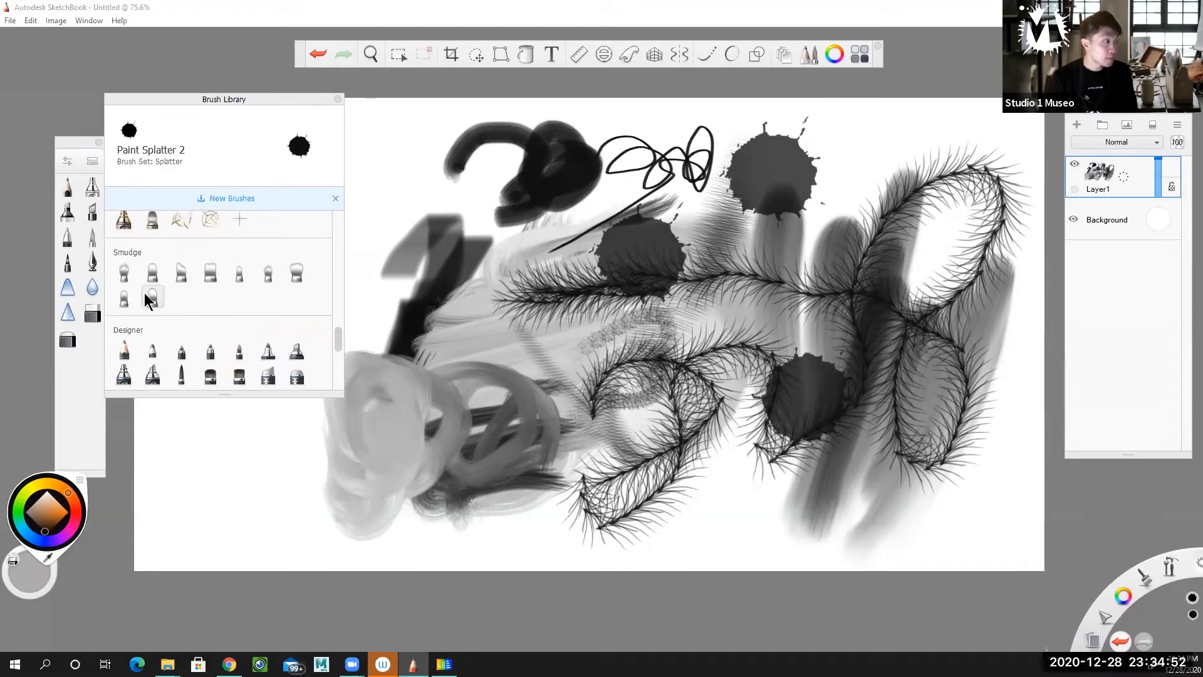
left_click(153, 297)
mouse_move(564, 382)
left_mouse_down()
mouse_move(582, 357)
mouse_move(514, 338)
mouse_move(707, 249)
mouse_move(752, 270)
mouse_move(639, 407)
mouse_move(815, 301)
mouse_move(533, 374)
mouse_move(483, 426)
mouse_move(602, 323)
left_mouse_up()
Choose the Hair brush from the Artist set and pull the black squiggle near the upper edge into diagonal hair-like streaks.
left_click_drag(341, 344, 336, 373)
left_click(241, 279)
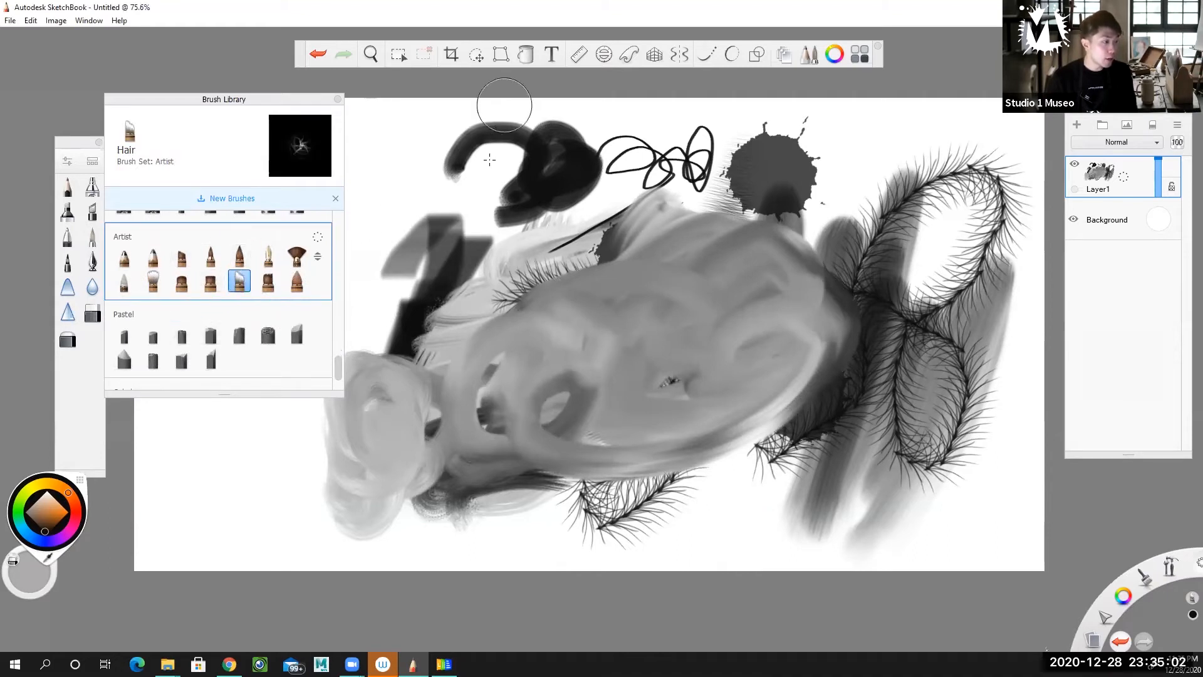
left_click_drag(505, 119, 474, 258)
left_click_drag(544, 145, 474, 262)
mouse_move(591, 138)
left_mouse_down()
mouse_move(557, 220)
mouse_move(518, 258)
left_mouse_up()
left_click_drag(640, 179, 453, 325)
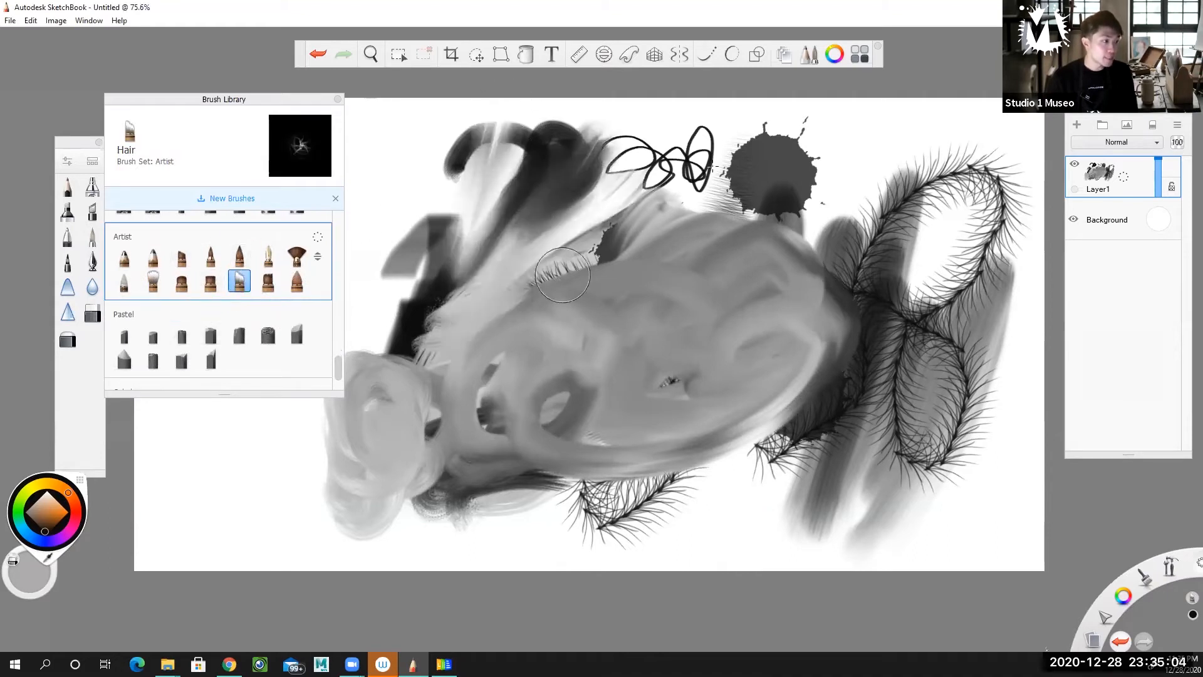
Pull the grey mass and dark fur strokes across the canvas's centre and right into diagonal streaks with the Hair brush.
left_click_drag(715, 152, 556, 282)
left_click_drag(777, 216, 594, 332)
left_click_drag(830, 204, 683, 291)
left_click_drag(865, 212, 759, 314)
left_click_drag(876, 239, 776, 331)
left_click_drag(909, 237, 822, 343)
left_click_drag(916, 276, 813, 381)
left_click_drag(943, 317, 749, 472)
left_click_drag(902, 461, 633, 470)
mouse_move(824, 498)
left_mouse_down()
mouse_move(608, 434)
mouse_move(521, 379)
left_mouse_up()
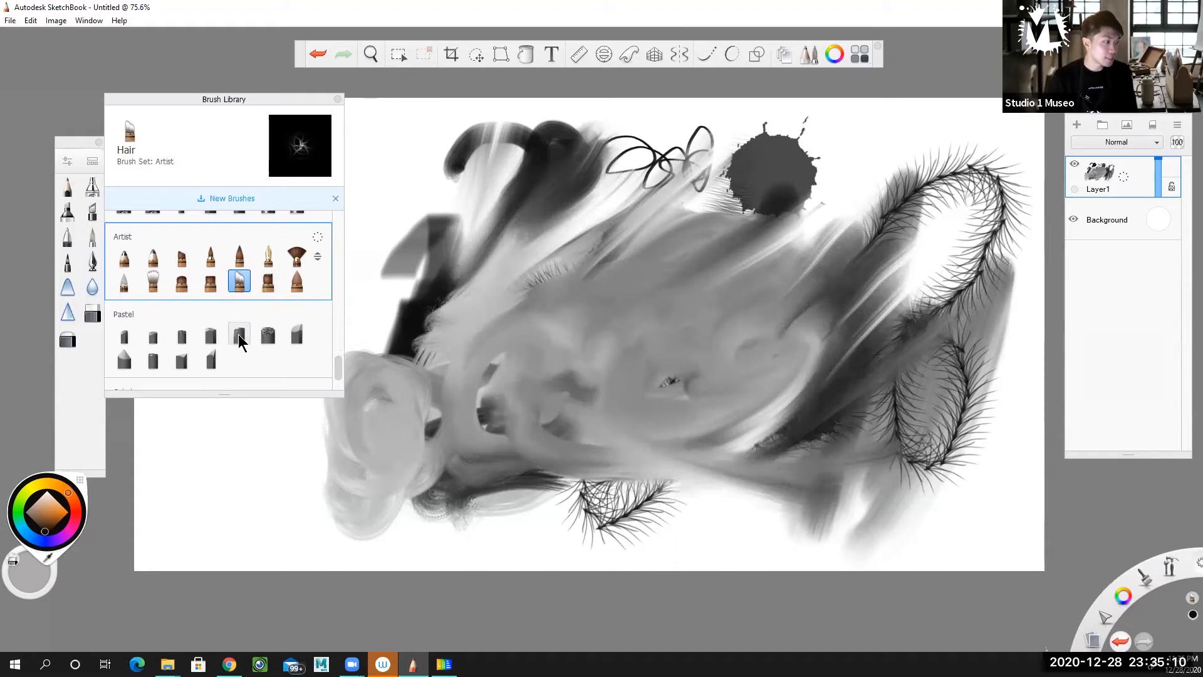
Paint thick looping strokes across the canvas's lower left and centre with the Super Grainy brush from the Pastel set, and close the brush library.
left_click(268, 336)
mouse_move(344, 495)
left_mouse_down()
mouse_move(204, 529)
mouse_move(325, 494)
mouse_move(301, 545)
mouse_move(583, 414)
mouse_move(665, 539)
mouse_move(483, 573)
mouse_move(401, 482)
mouse_move(752, 376)
mouse_move(632, 313)
left_mouse_up()
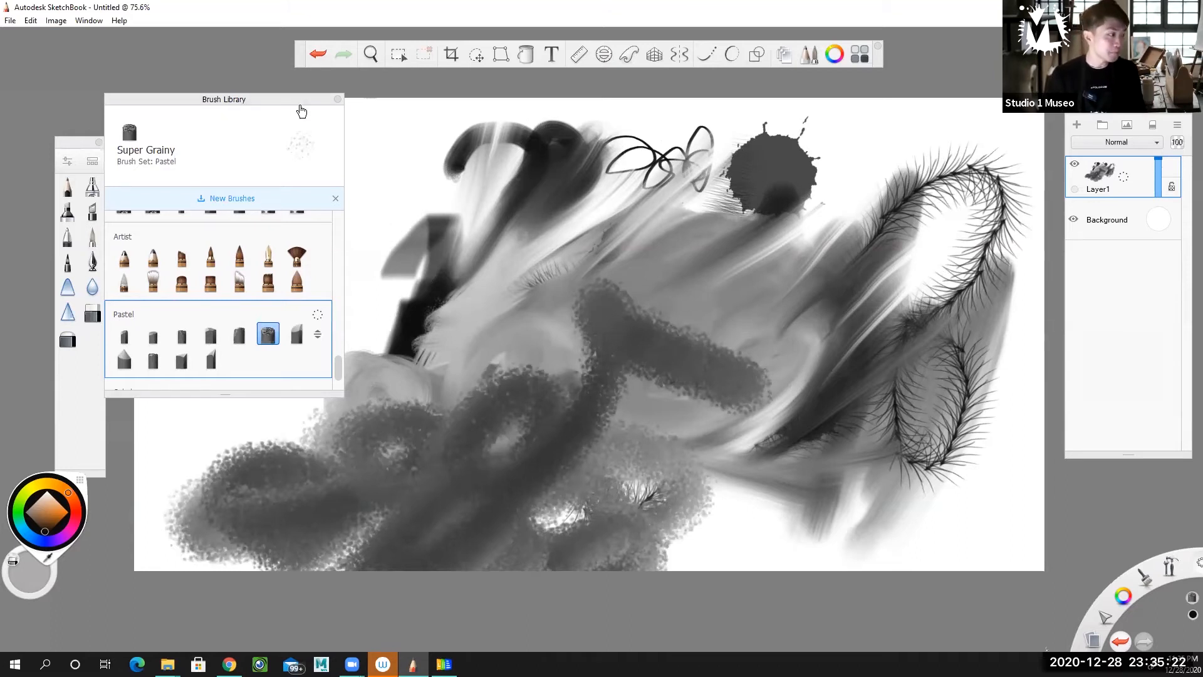
left_click(337, 99)
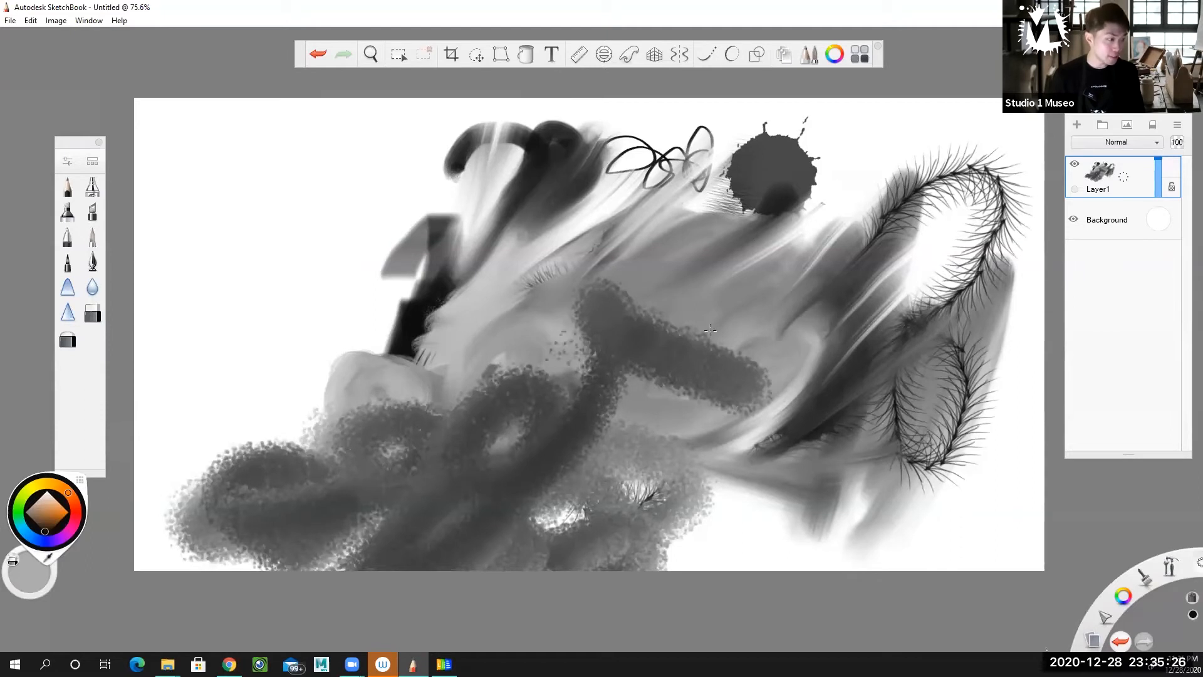
Clear Layer1 and flood-fill the whole canvas with a solid medium brown.
left_click(1152, 127)
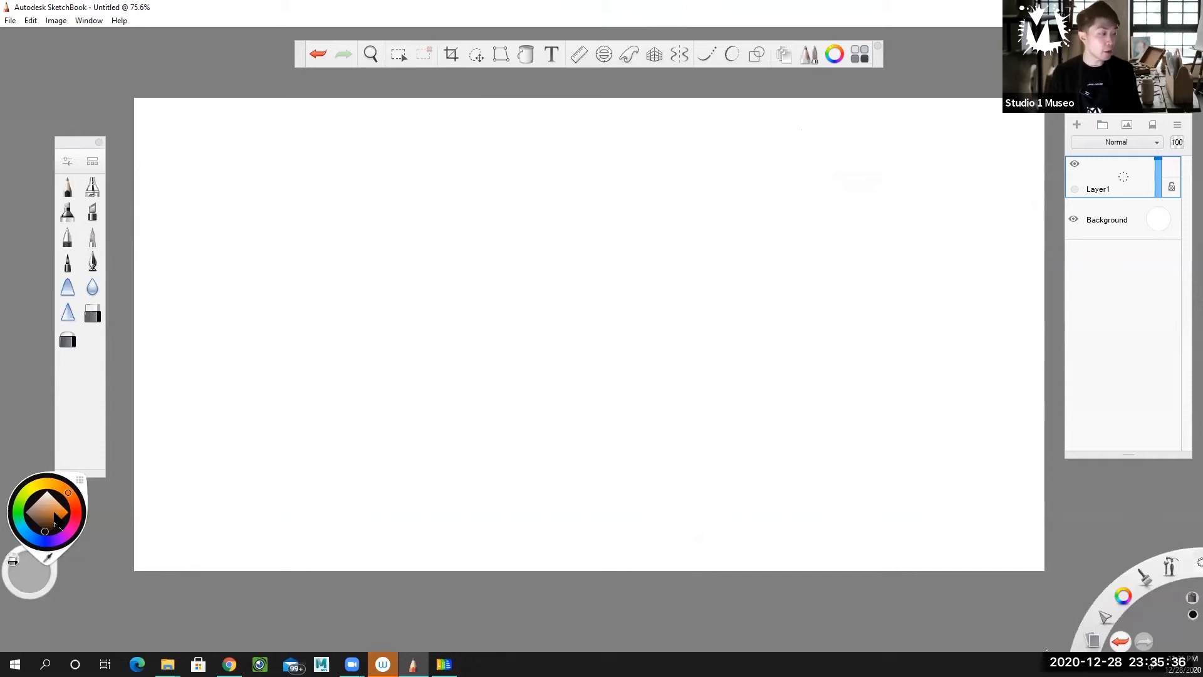
left_click_drag(54, 516, 39, 517)
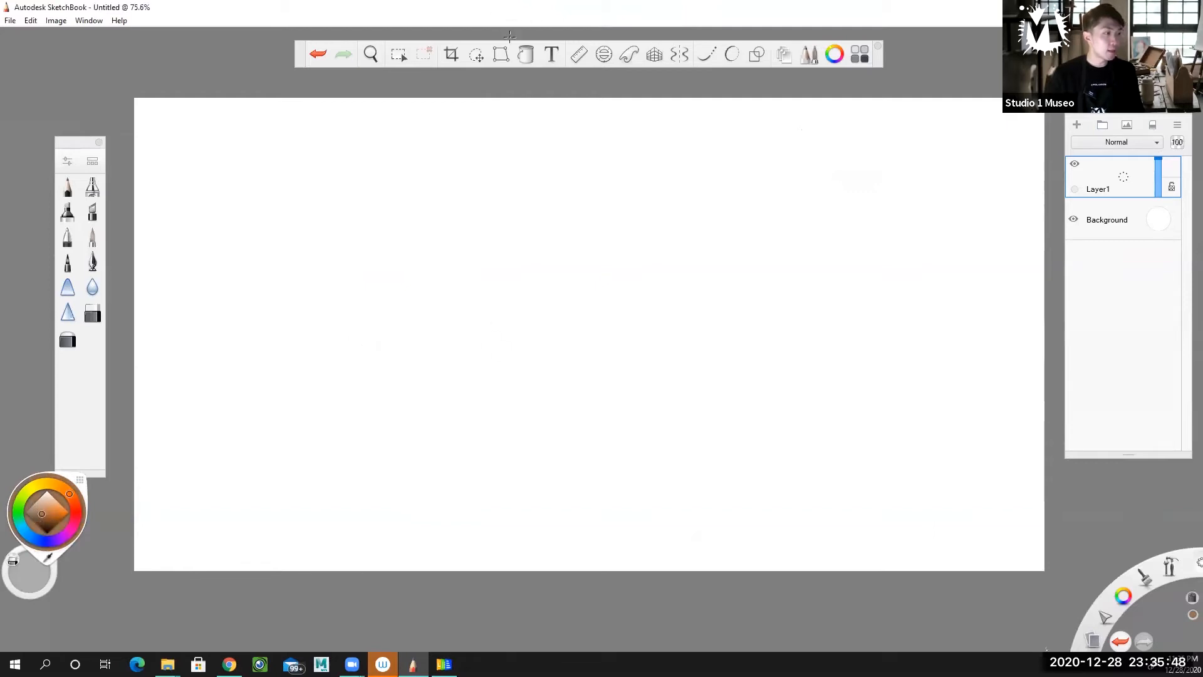
left_click(526, 55)
left_click(552, 318)
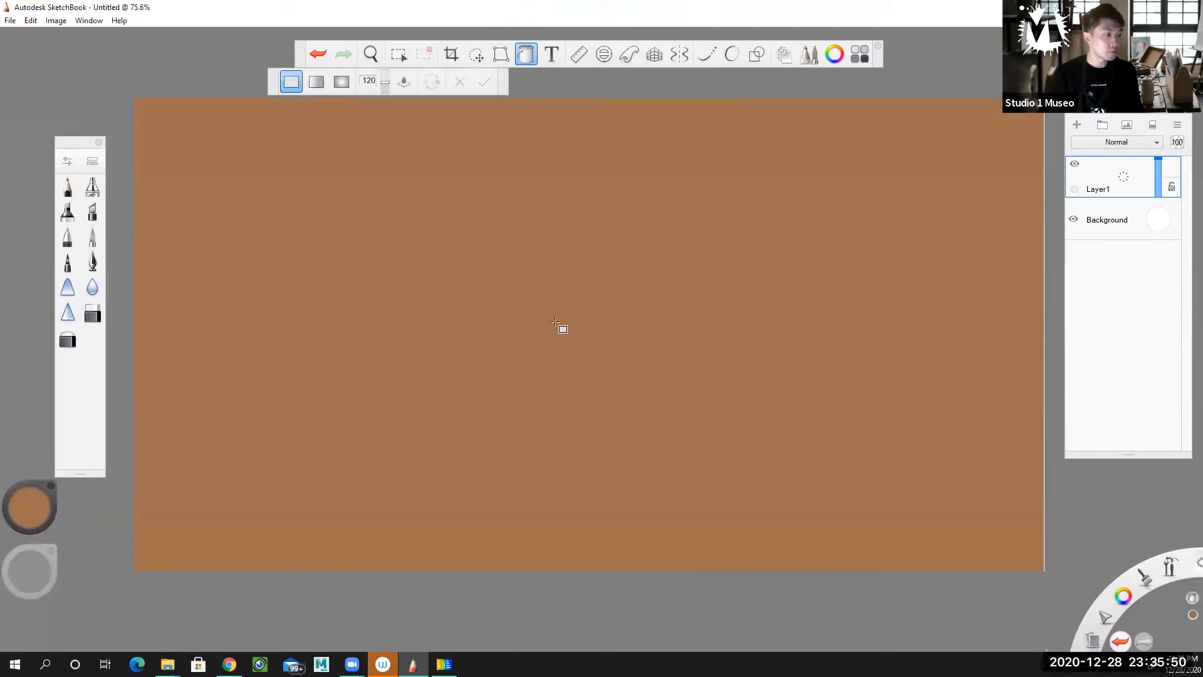
left_click(527, 58)
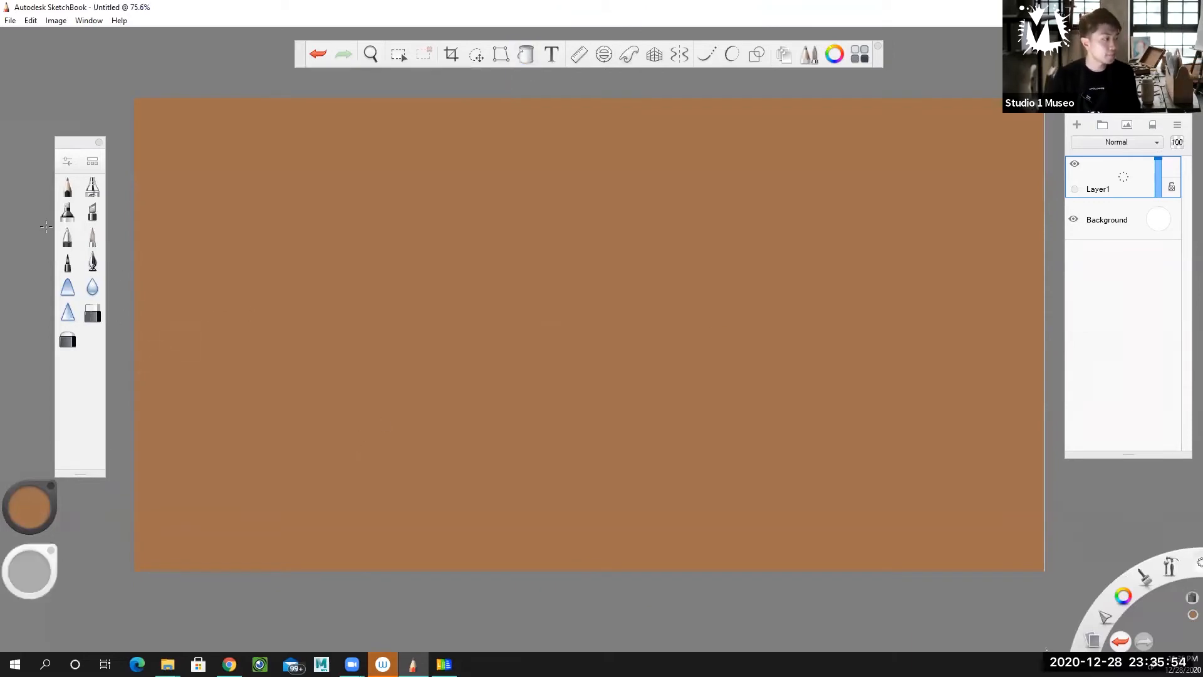
Select the Marker brush with a slightly lighter tan colour and set its size to 53.2.
left_click(69, 216)
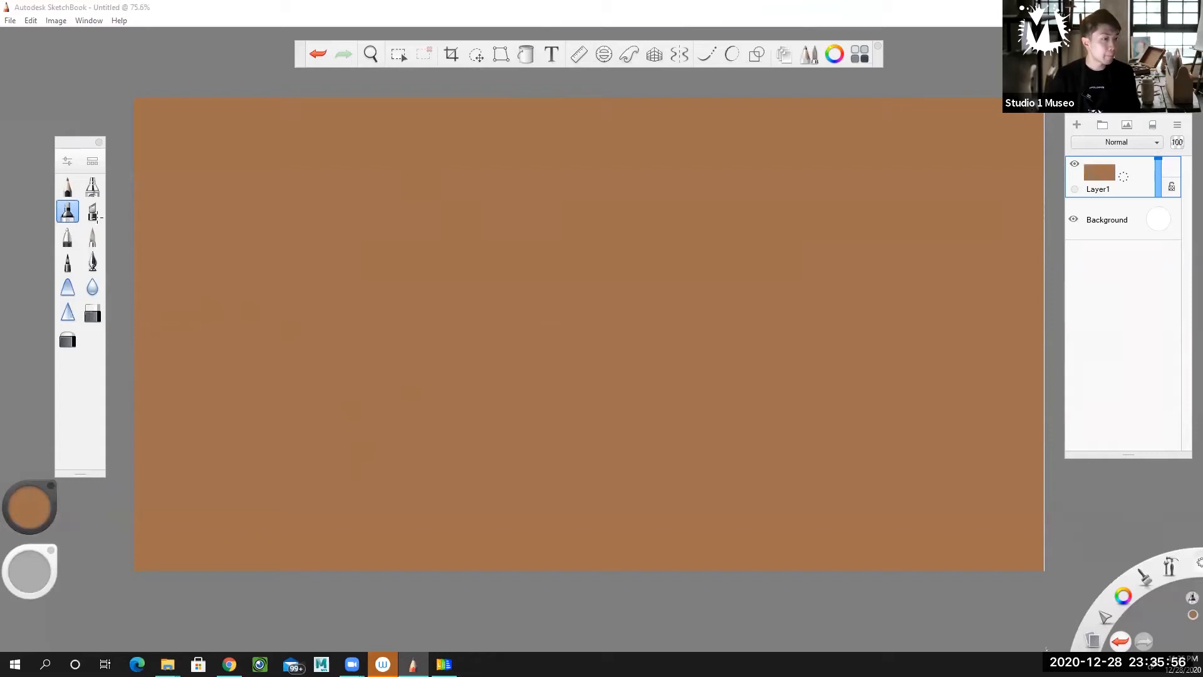
mouse_move(45, 517)
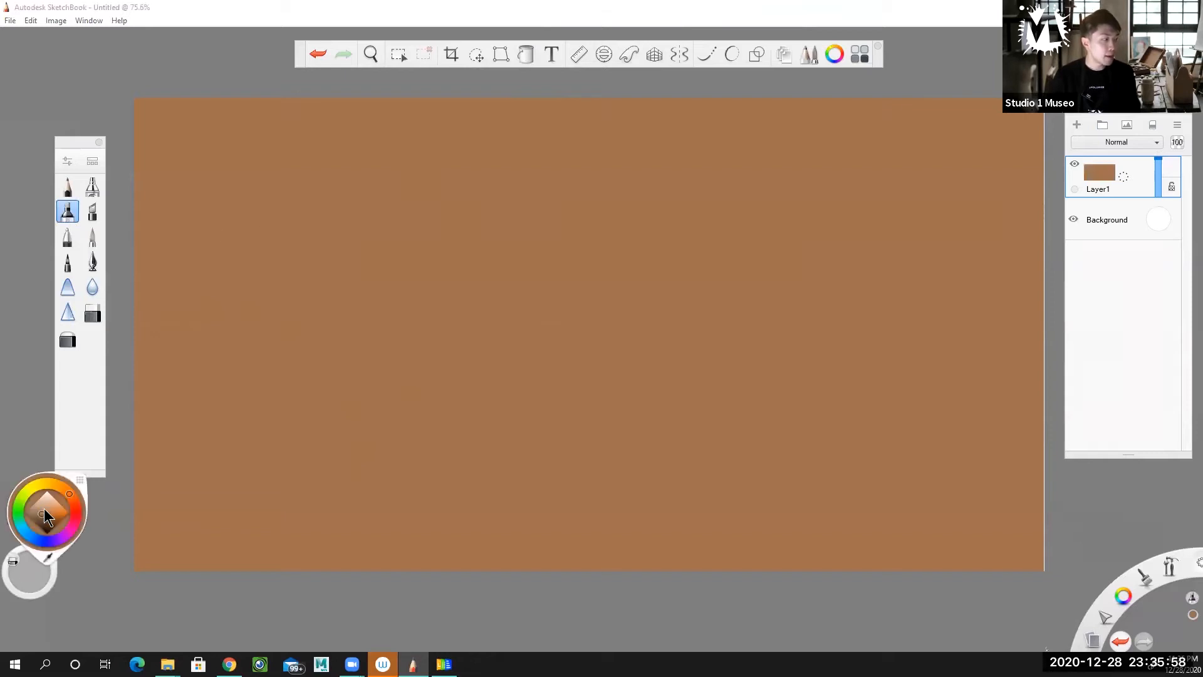
left_click_drag(44, 514, 43, 509)
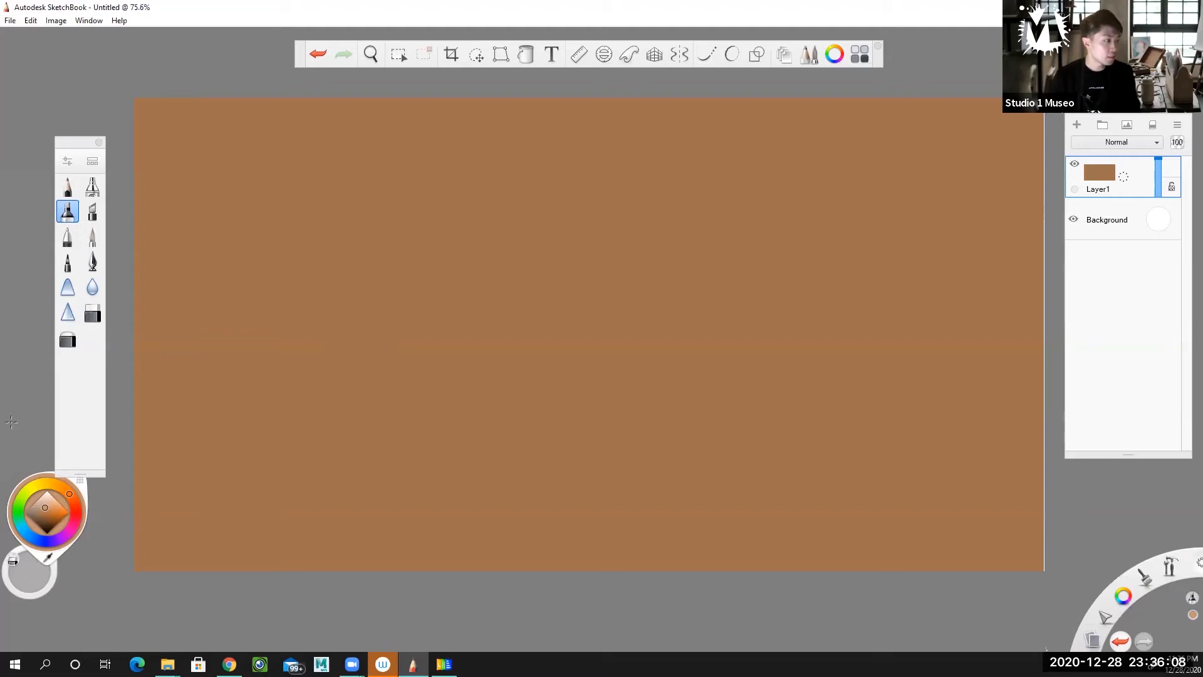
double_click(68, 212)
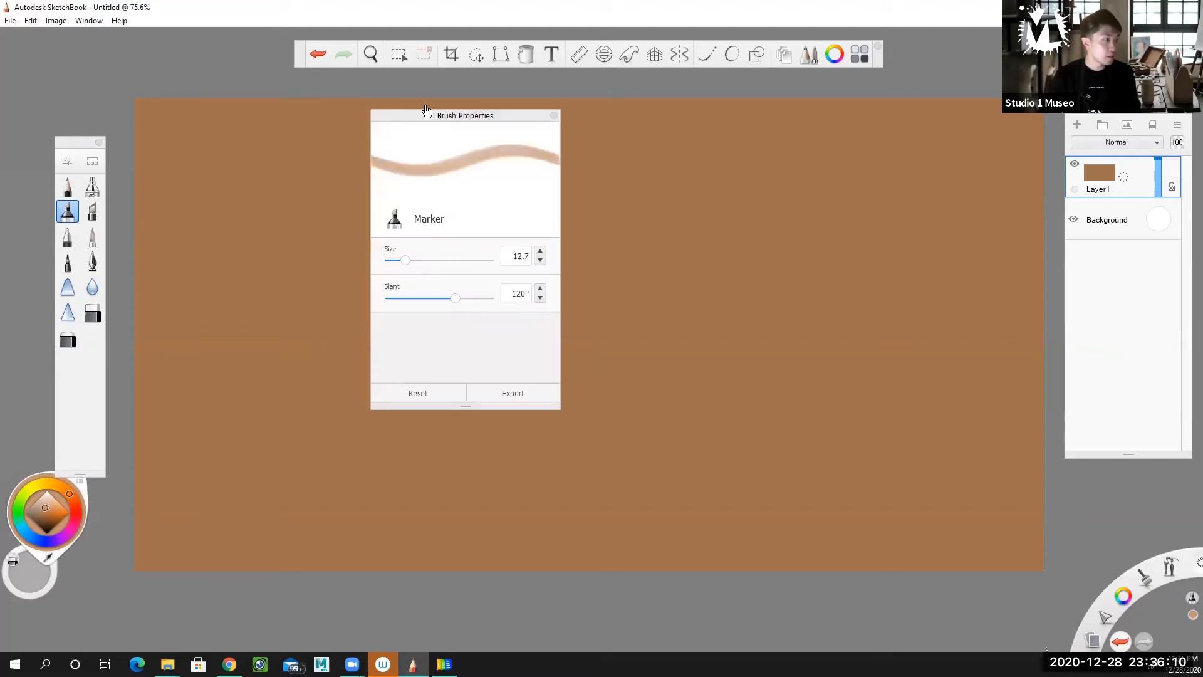
left_click_drag(426, 111, 185, 92)
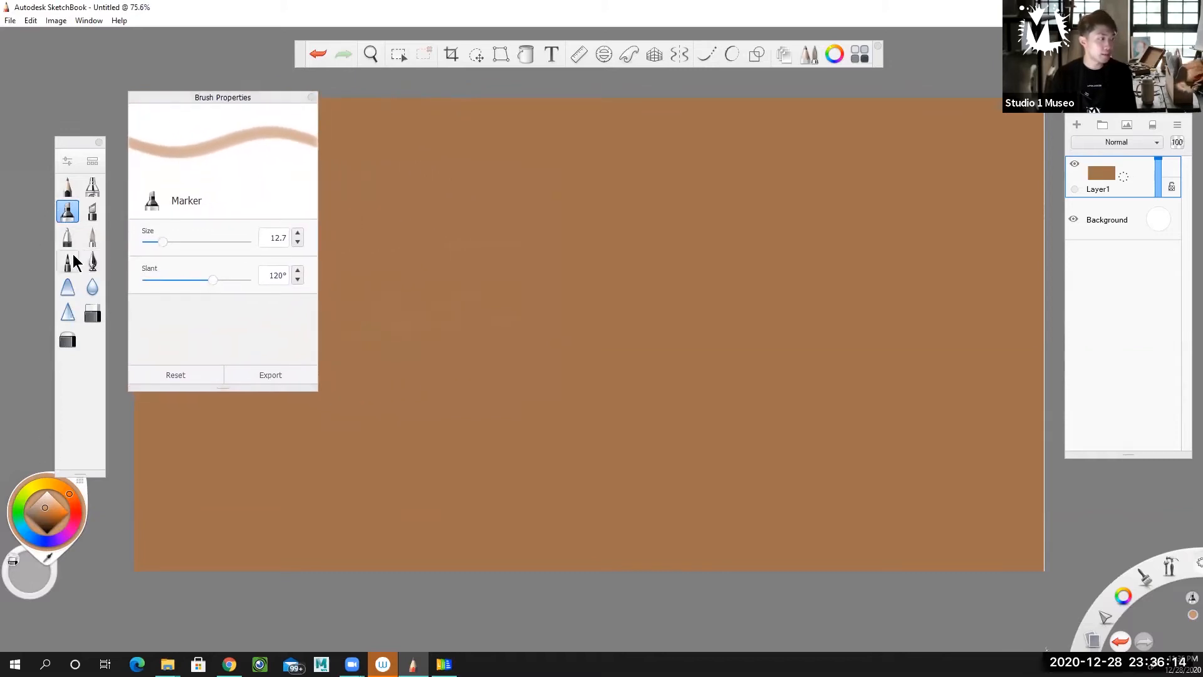
left_click_drag(163, 242, 213, 245)
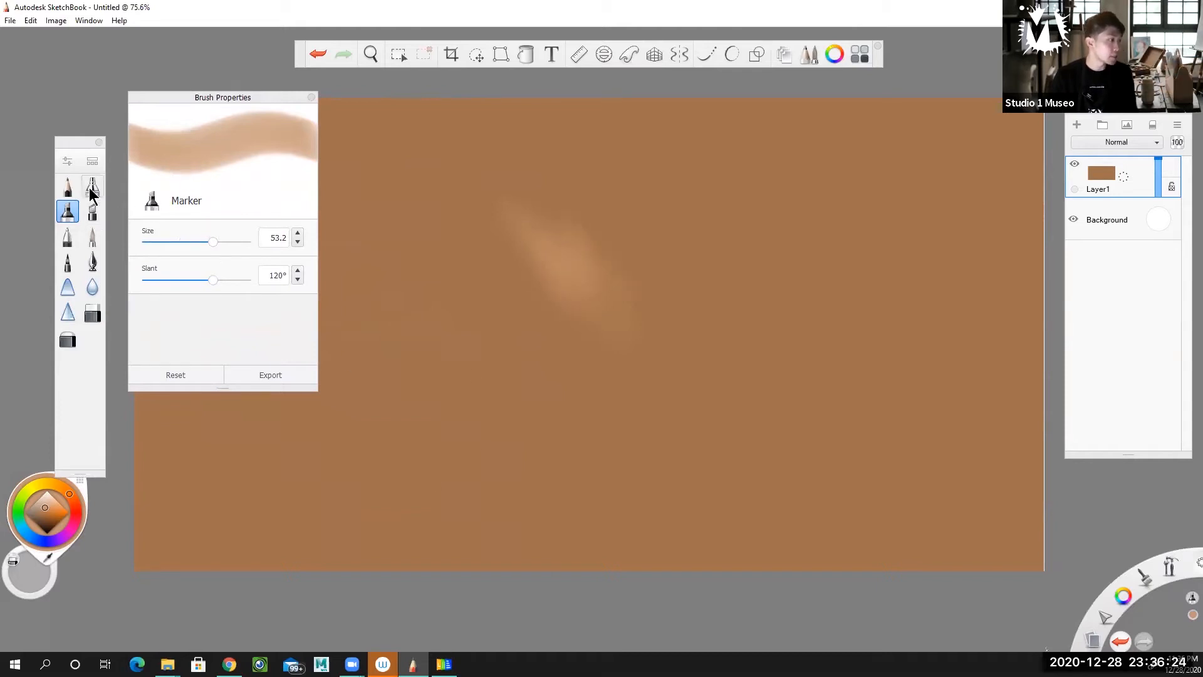
Set the Chisel Tip Pen's size to 24.0 and paint a short tan test mark left of the soft marker dab.
left_click(92, 213)
left_click_drag(172, 262, 240, 257)
mouse_move(421, 216)
left_mouse_down()
mouse_move(505, 272)
mouse_move(495, 259)
mouse_move(475, 268)
left_mouse_up()
mouse_move(239, 262)
left_mouse_down()
mouse_move(186, 264)
mouse_move(248, 267)
left_mouse_up()
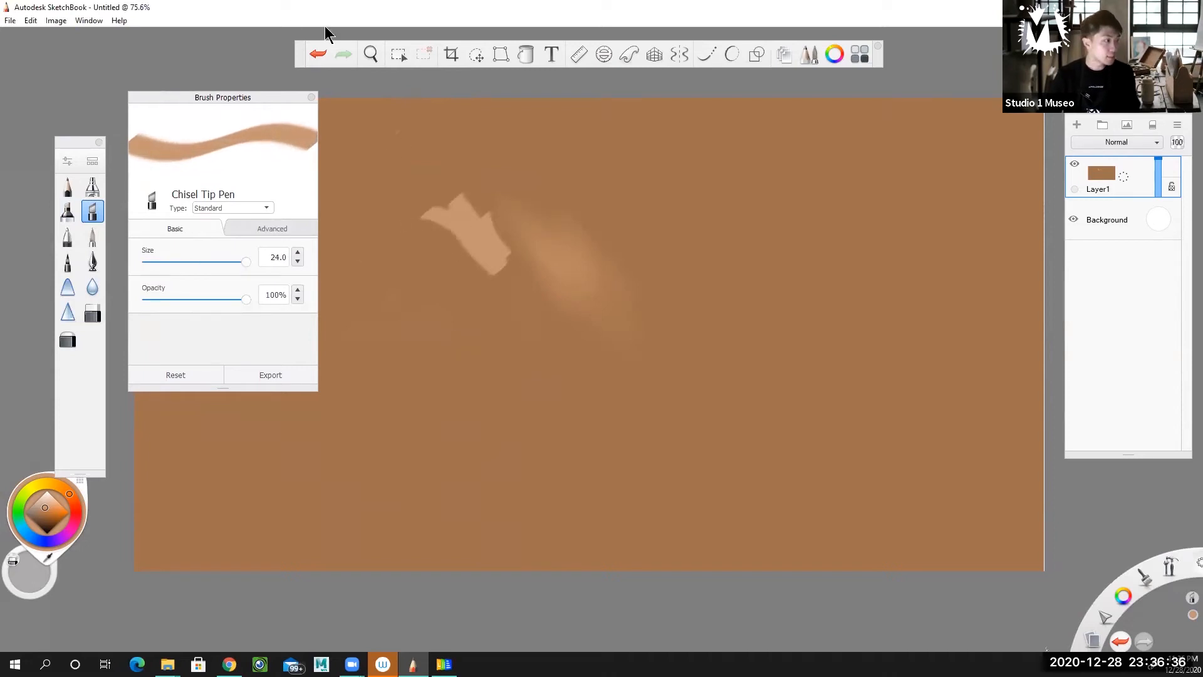
left_click_drag(242, 96, 136, 89)
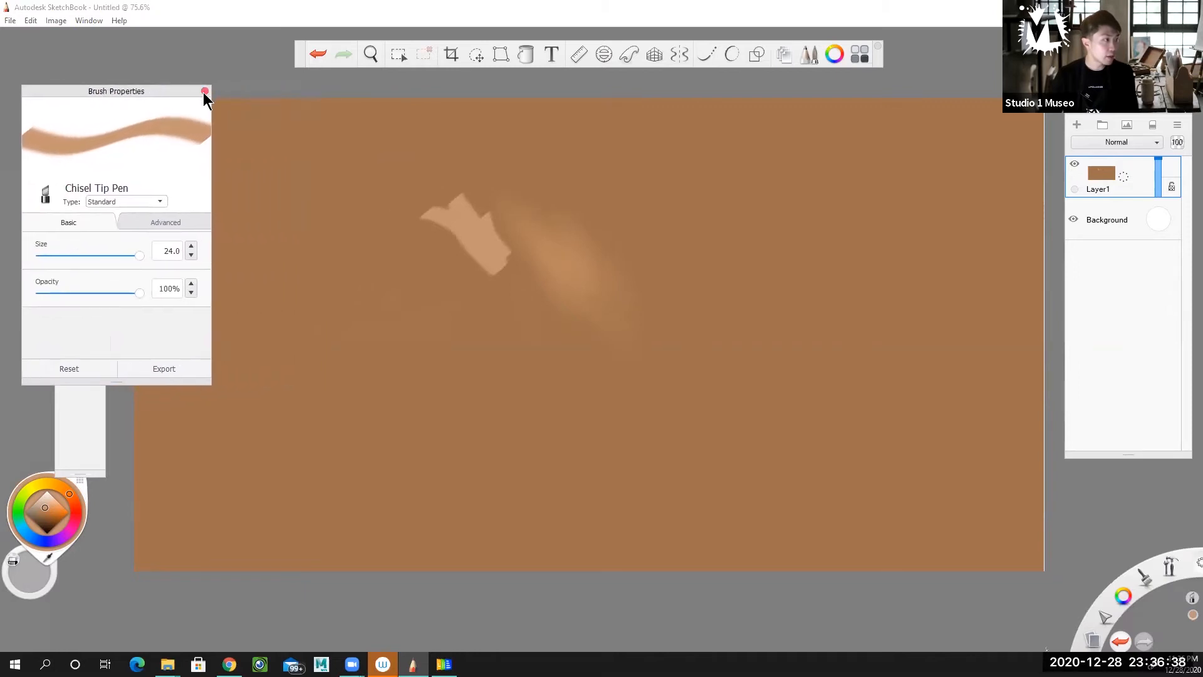
left_click(205, 91)
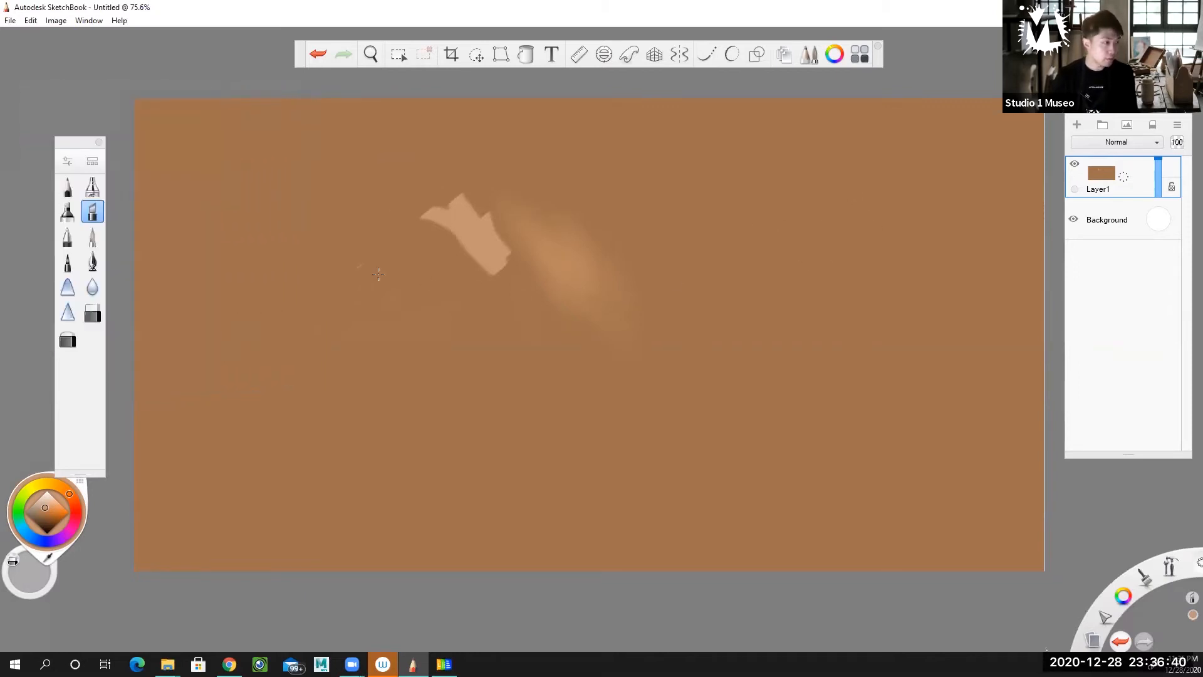
Paint curved diagonal tan strokes with the Chisel Tip Pen across the canvas's upper centre and down its left half.
left_click_drag(356, 219, 509, 320)
left_click_drag(395, 222, 564, 327)
left_click_drag(426, 213, 602, 335)
left_click_drag(501, 230, 630, 321)
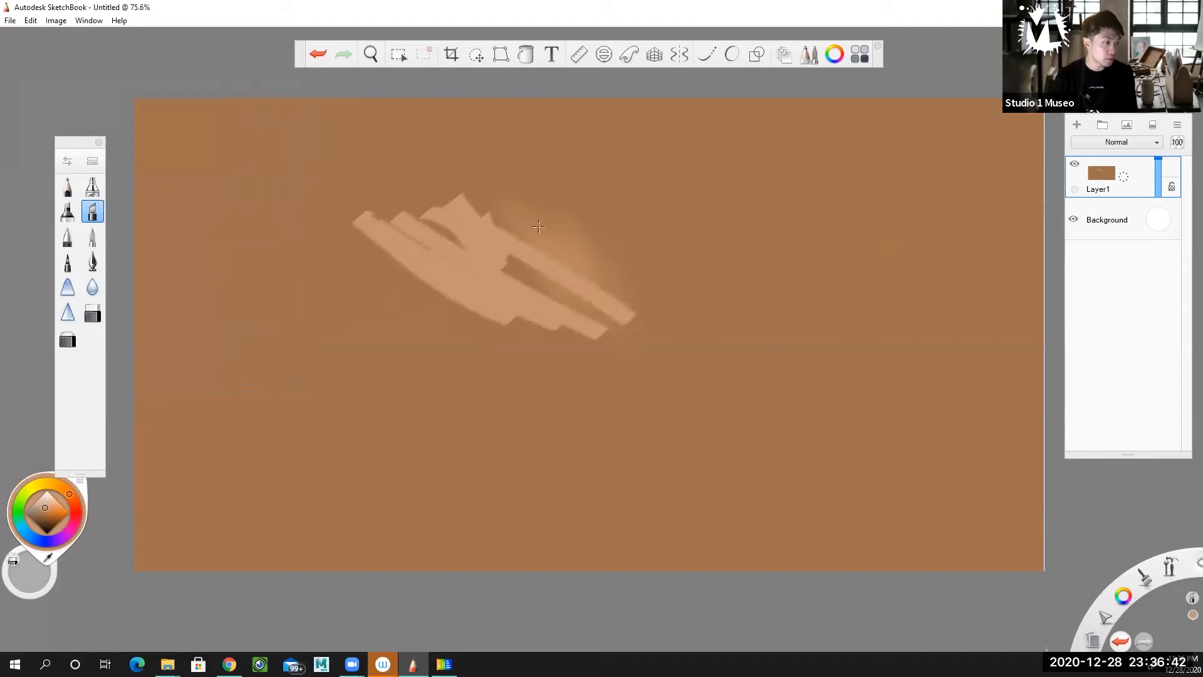
left_click_drag(505, 194, 684, 310)
left_click_drag(593, 206, 738, 344)
left_click_drag(335, 286, 487, 402)
left_click_drag(358, 261, 537, 391)
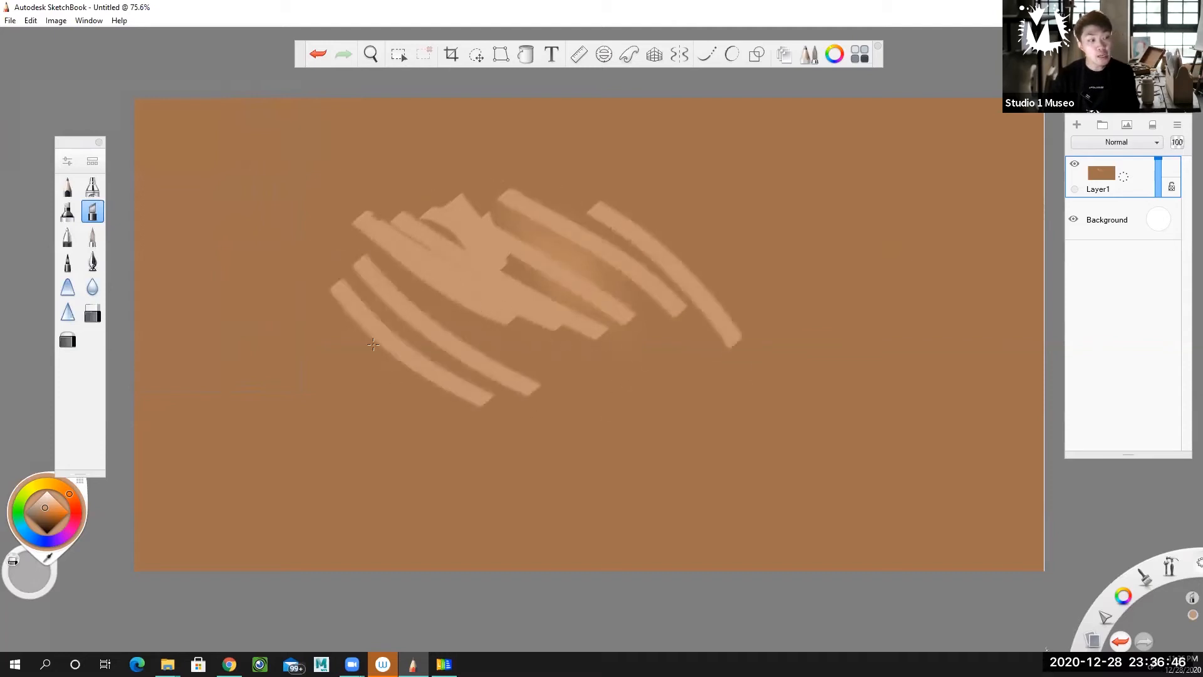
left_click_drag(364, 344, 573, 492)
left_click_drag(446, 369, 574, 480)
left_click_drag(364, 350, 470, 519)
left_click_drag(376, 374, 474, 483)
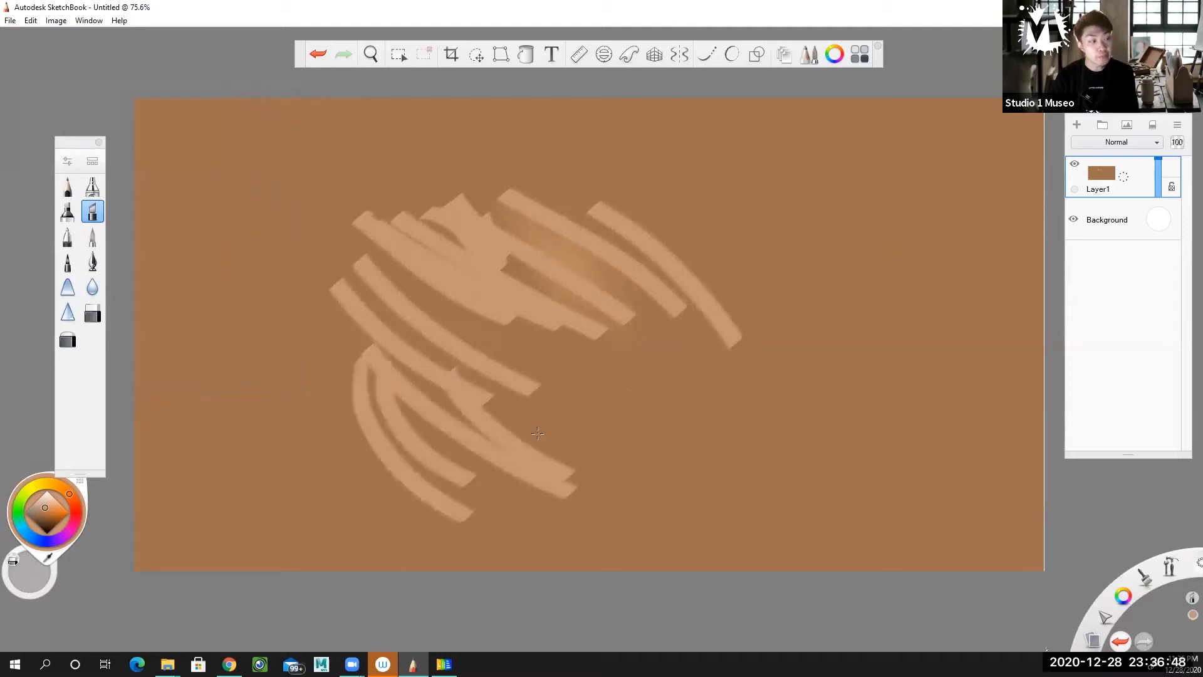
Extend the tan form with curved chisel strokes sweeping over its upper edge and down its right side.
left_click_drag(589, 222, 827, 295)
left_click_drag(652, 263, 849, 357)
left_click_drag(671, 289, 809, 420)
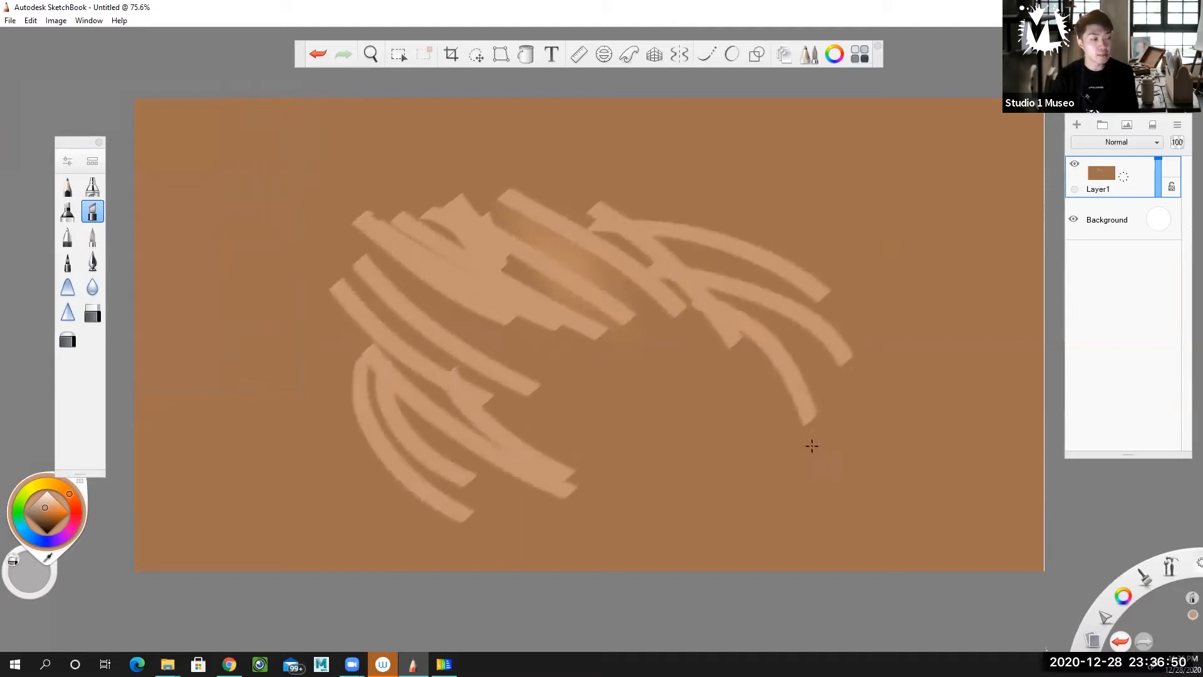
left_click_drag(654, 238, 805, 304)
left_click_drag(479, 150, 652, 266)
left_click_drag(564, 168, 711, 229)
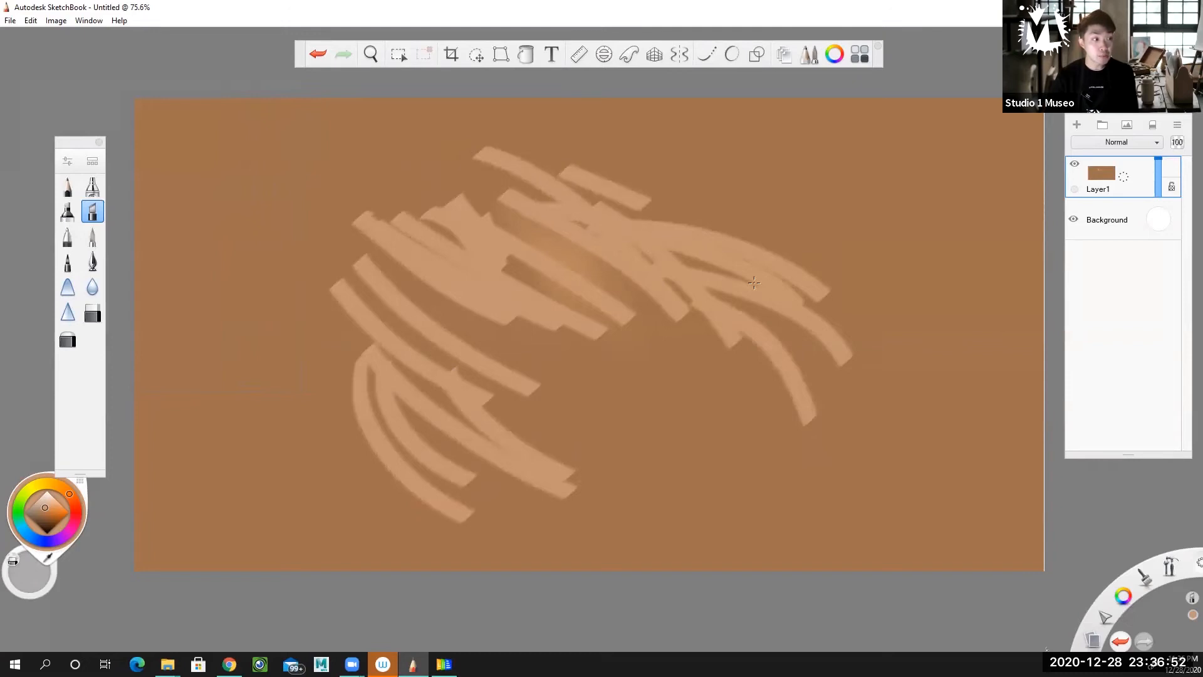
left_click_drag(630, 169, 827, 276)
left_click_drag(646, 304, 747, 446)
left_click_drag(737, 335, 810, 464)
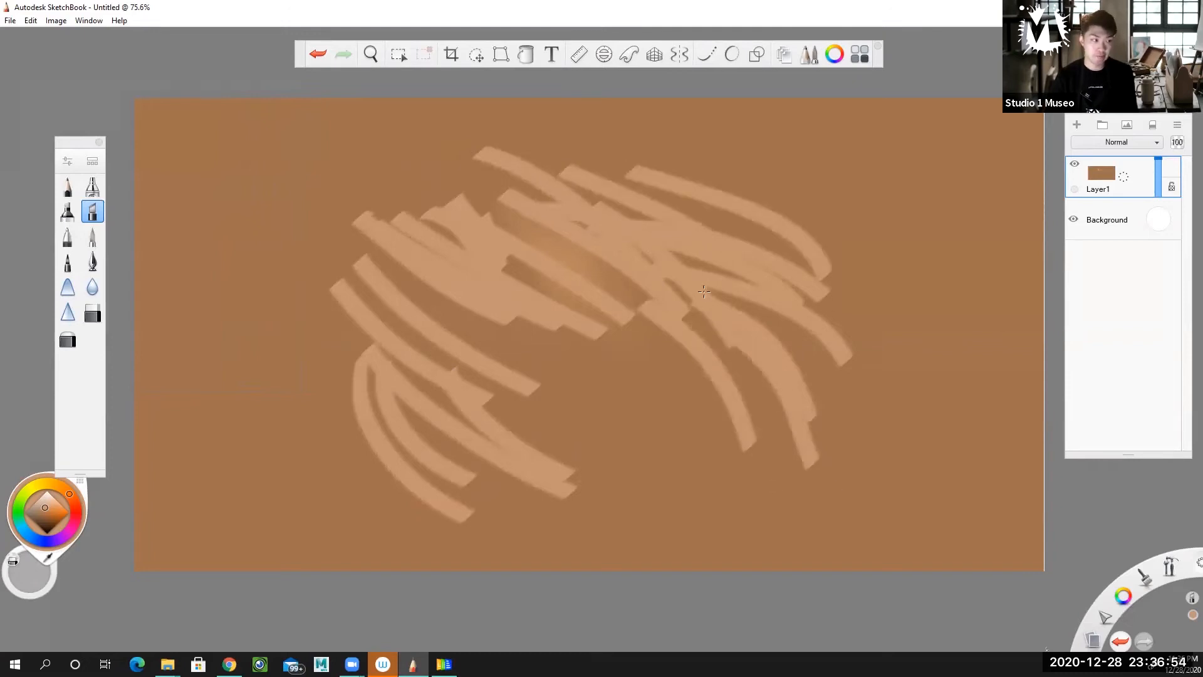
left_click_drag(720, 298, 868, 411)
Fill the form's lower centre with overlapping curved chisel strokes running down toward the lower right.
left_click_drag(354, 250, 574, 414)
left_click_drag(521, 322, 651, 511)
left_click_drag(476, 376, 685, 529)
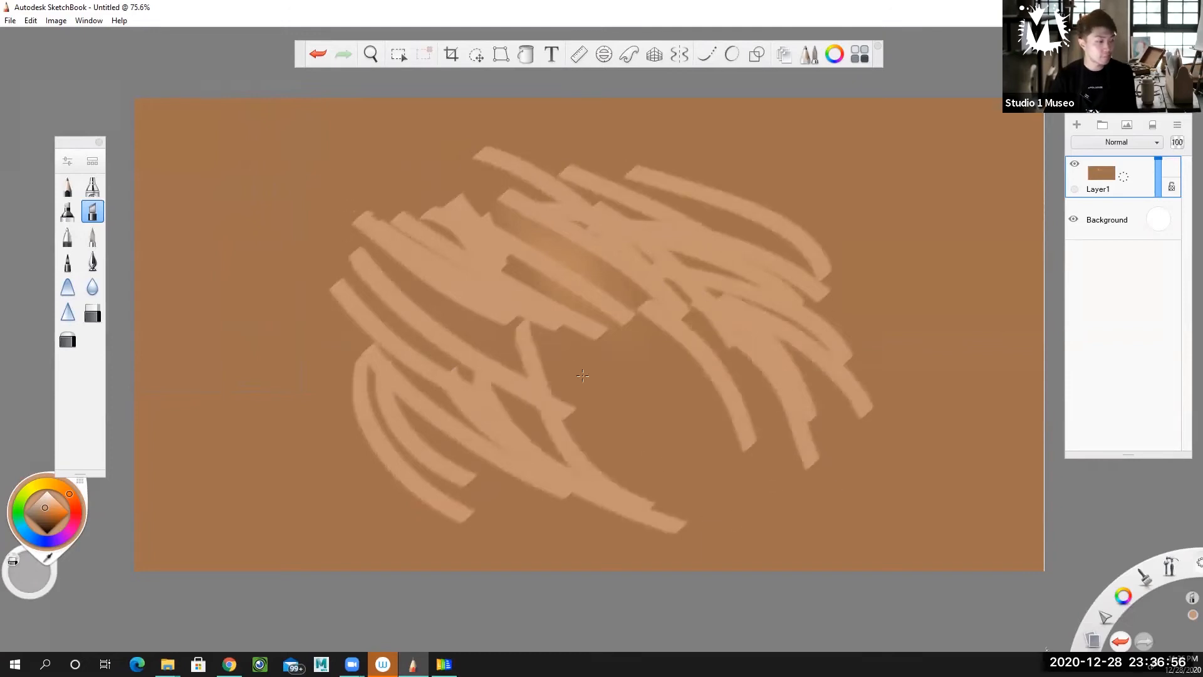
left_click_drag(544, 361, 710, 492)
left_click_drag(606, 380, 780, 486)
left_click_drag(577, 326, 799, 470)
left_click_drag(617, 310, 765, 407)
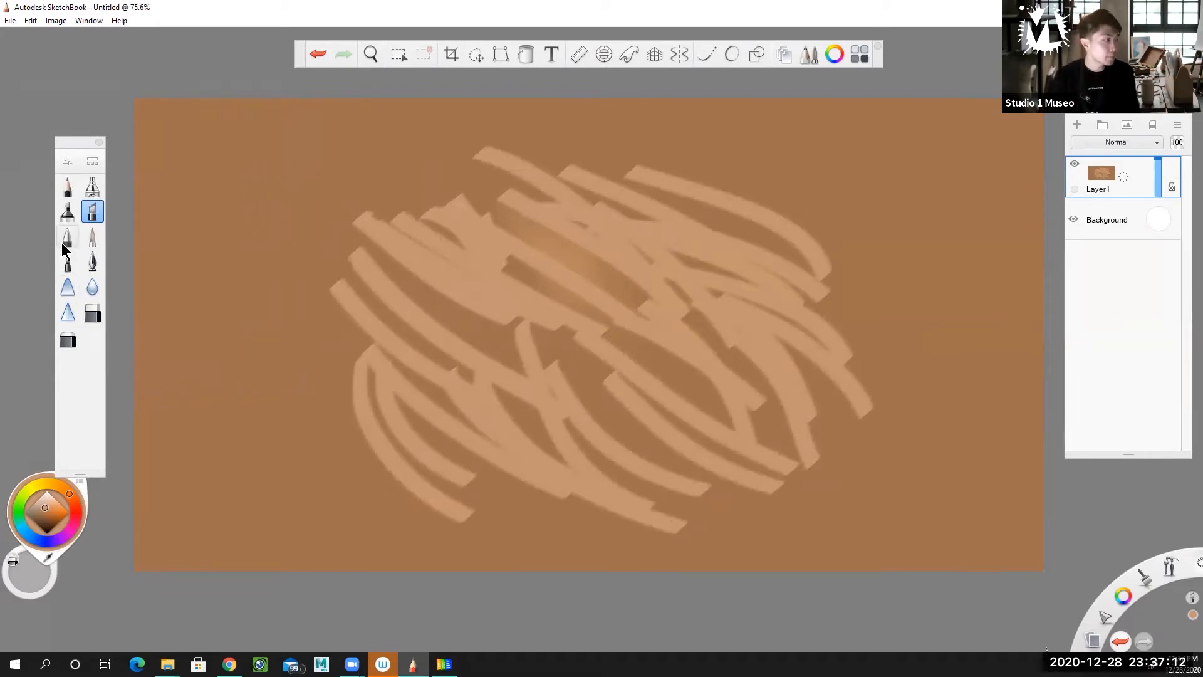
Switch back to the Marker brush and close its properties, keeping the size at 53.2.
double_click(67, 212)
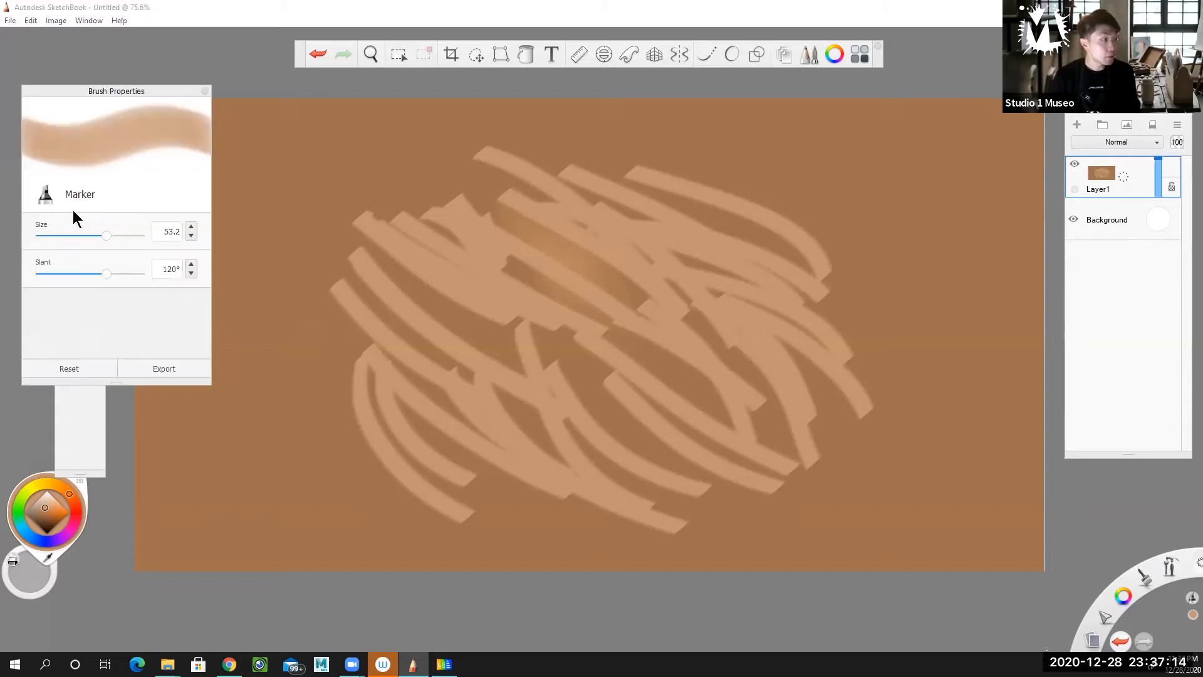
left_click(204, 91)
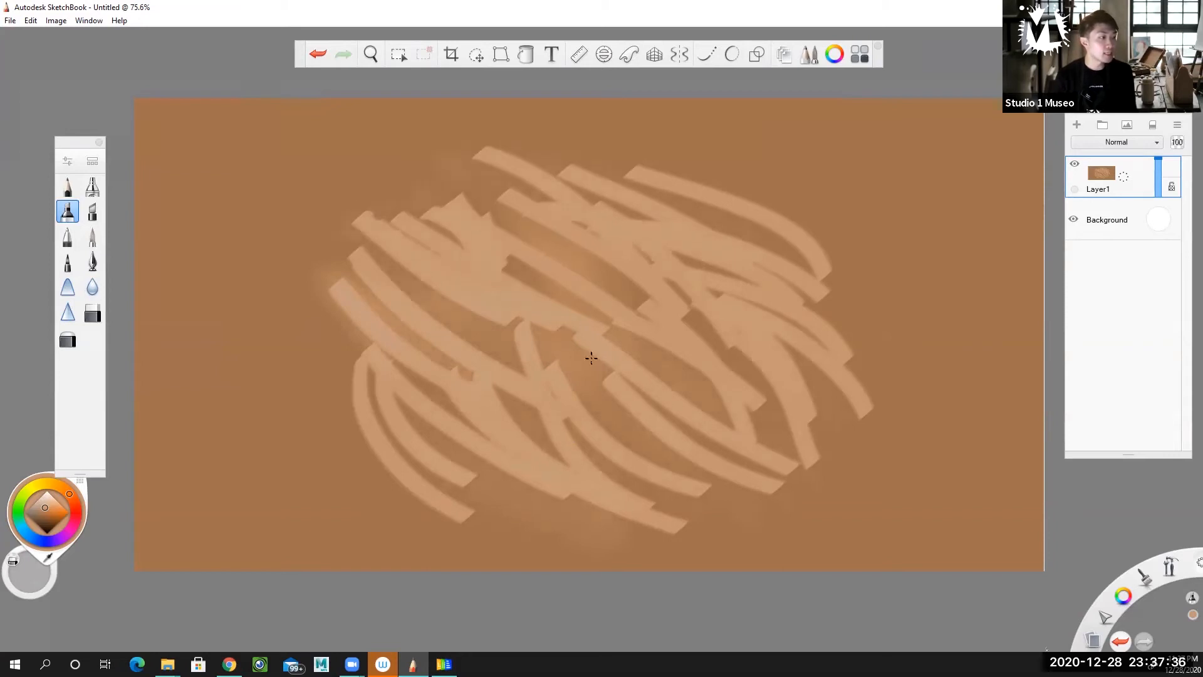
scroll(591, 358, "up", 1)
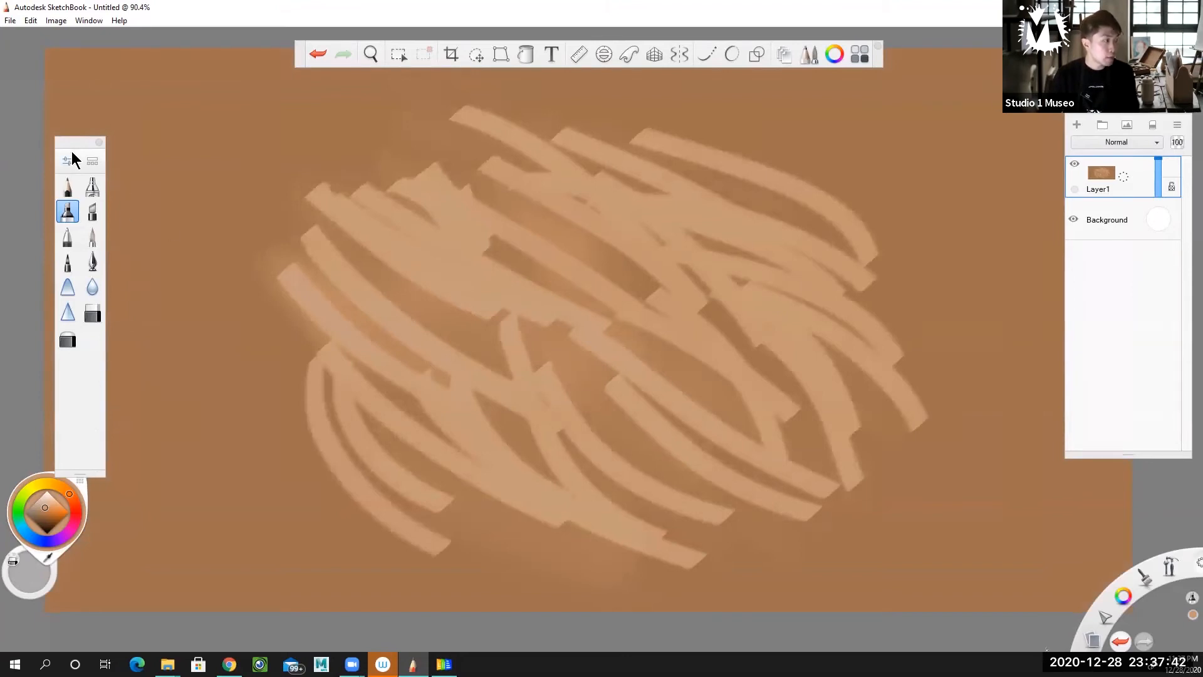
Choose the Synthetic Bristle Round Brush from the Synthetic Paint set, keeping the brush palette and library clear of the painted form.
left_click_drag(79, 141, 79, 101)
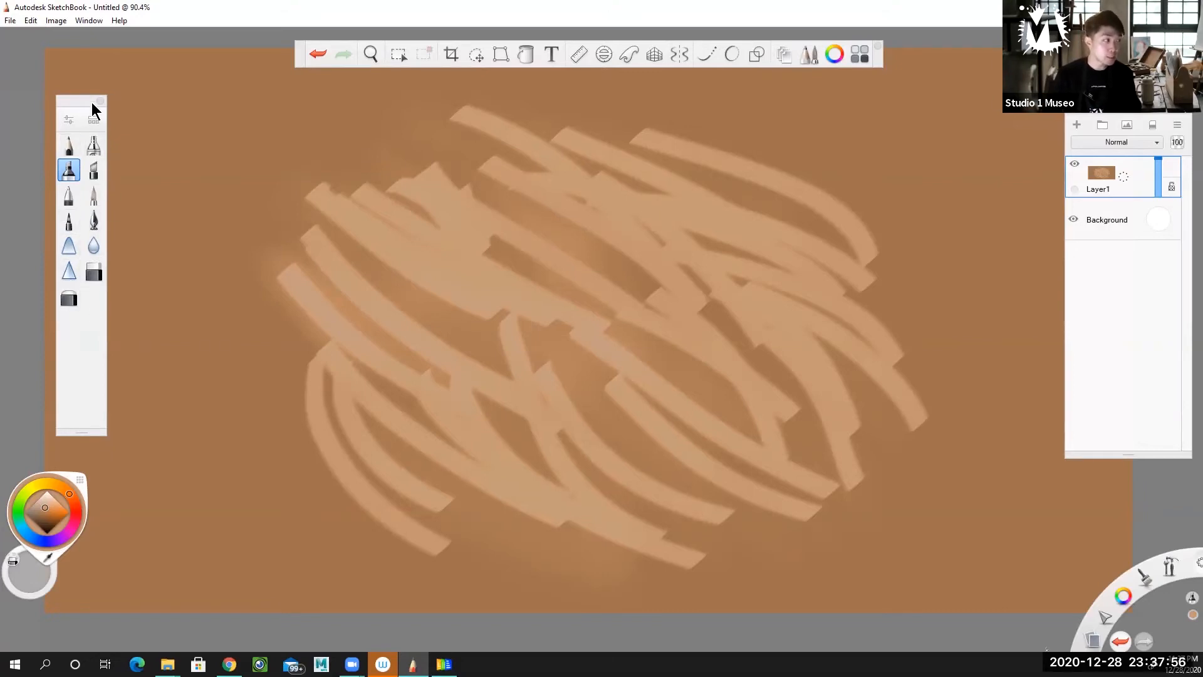
left_click(94, 119)
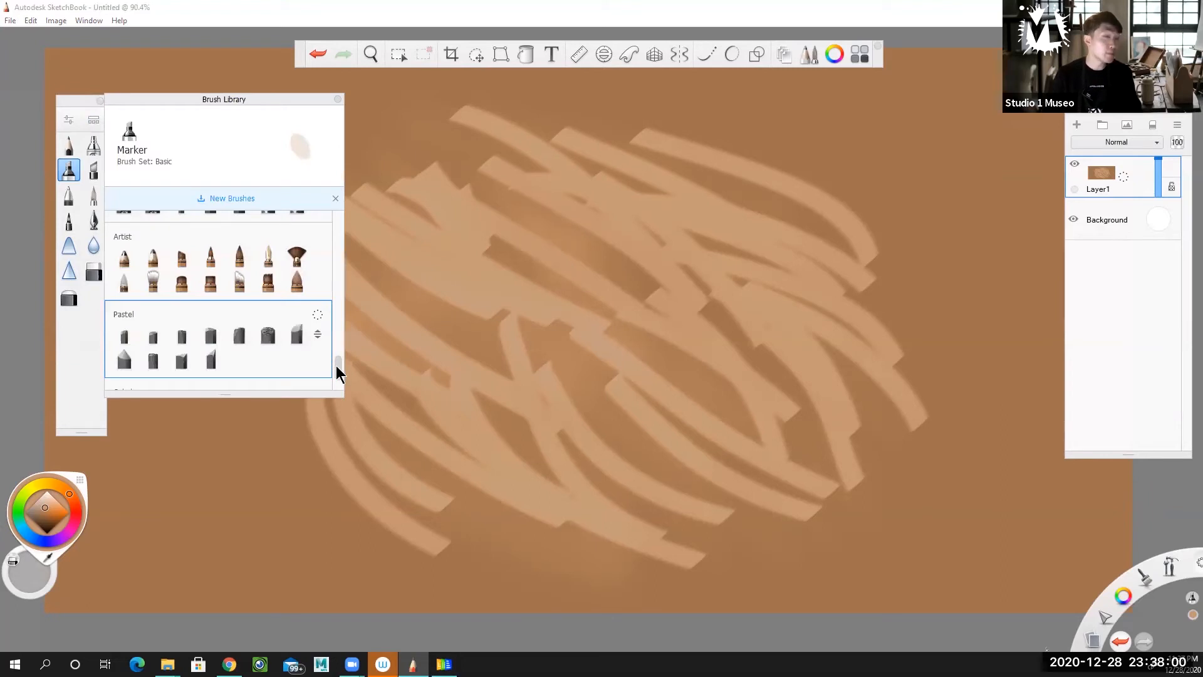
left_click_drag(271, 111, 200, 119)
mouse_move(263, 381)
left_mouse_down()
mouse_move(286, 254)
mouse_move(286, 269)
mouse_move(261, 262)
left_mouse_up()
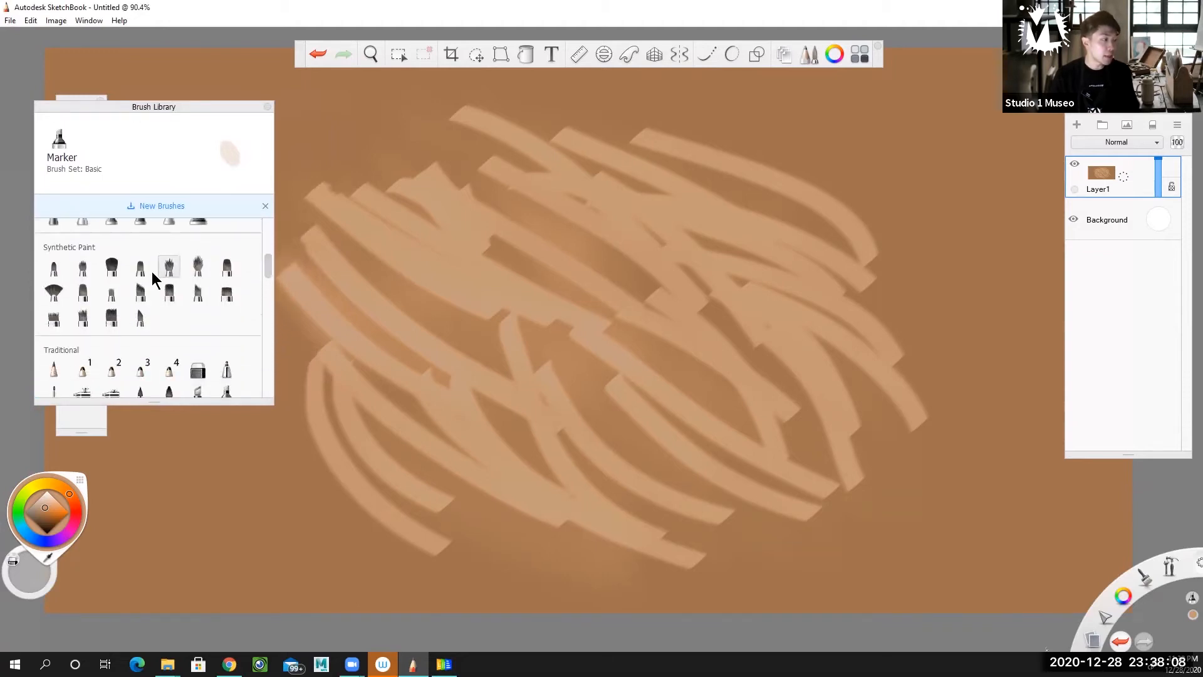
left_click(198, 268)
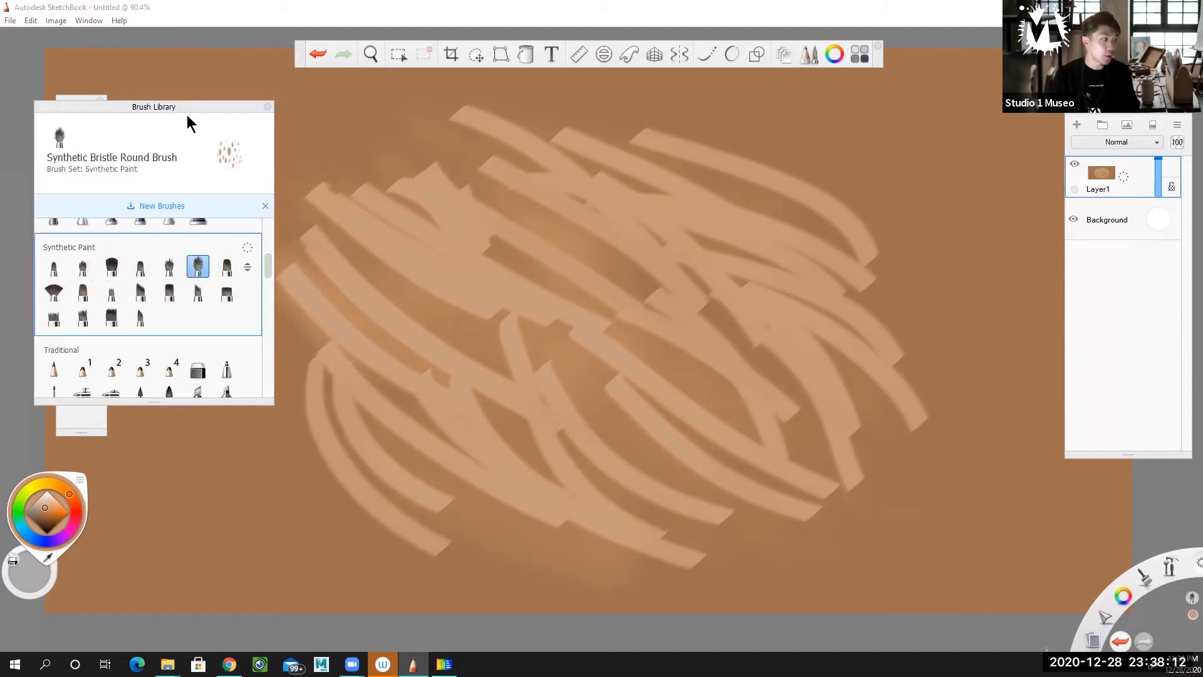
left_click_drag(180, 107, 146, 104)
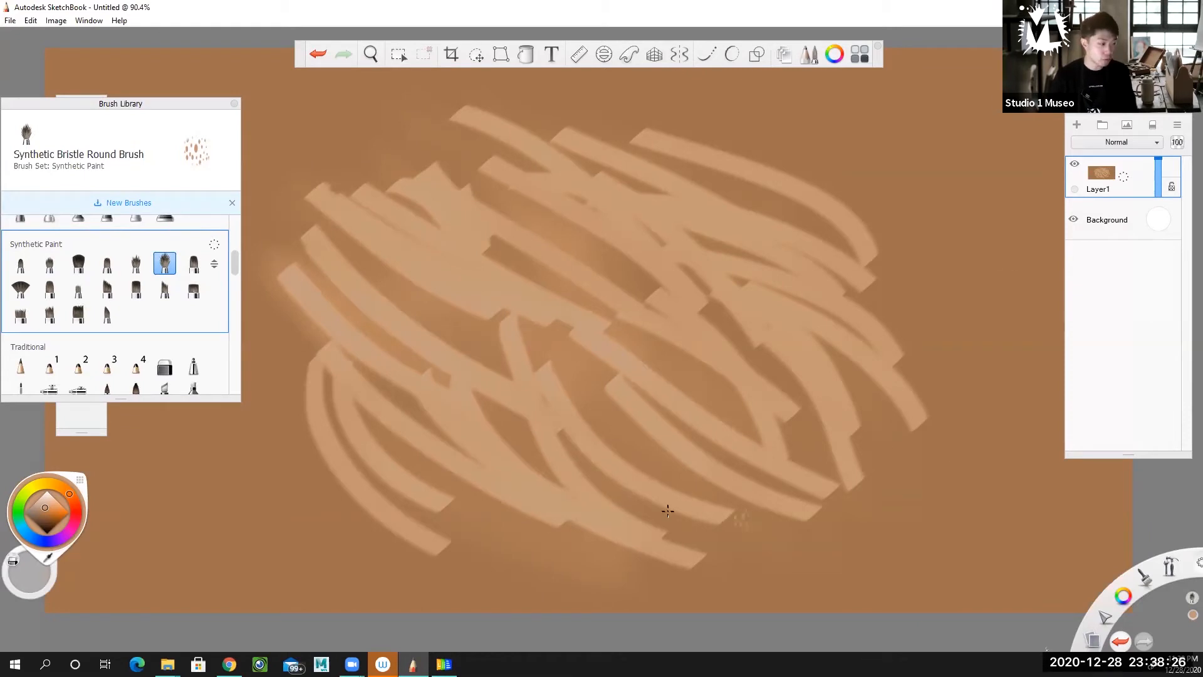
Brush bristly tan strokes along the form's lower and lower-right edge to fill gaps and roughen the outline.
mouse_move(560, 499)
left_mouse_down()
mouse_move(745, 559)
mouse_move(743, 540)
left_mouse_up()
mouse_move(573, 473)
left_mouse_down()
mouse_move(755, 532)
mouse_move(829, 542)
left_mouse_up()
left_click_drag(608, 460, 840, 523)
mouse_move(664, 470)
left_mouse_down()
mouse_move(877, 534)
mouse_move(880, 524)
left_mouse_up()
left_click_drag(720, 452, 888, 504)
mouse_move(814, 441)
left_mouse_down()
mouse_move(868, 502)
mouse_move(893, 501)
left_mouse_up()
left_click_drag(806, 405, 891, 486)
left_click_drag(782, 368, 879, 445)
Brush bristly tan strokes over the form's right side and along its upper edge to roughen the outline.
mouse_move(775, 316)
left_mouse_down()
mouse_move(877, 401)
mouse_move(946, 439)
mouse_move(915, 369)
left_mouse_up()
mouse_move(809, 288)
left_mouse_down()
mouse_move(944, 392)
mouse_move(885, 310)
left_mouse_up()
left_click_drag(726, 248, 912, 307)
mouse_move(740, 202)
left_mouse_down()
mouse_move(781, 198)
mouse_move(916, 276)
left_mouse_up()
mouse_move(739, 175)
left_mouse_down()
mouse_move(609, 132)
mouse_move(775, 187)
mouse_move(536, 115)
left_mouse_up()
left_click_drag(696, 177, 477, 104)
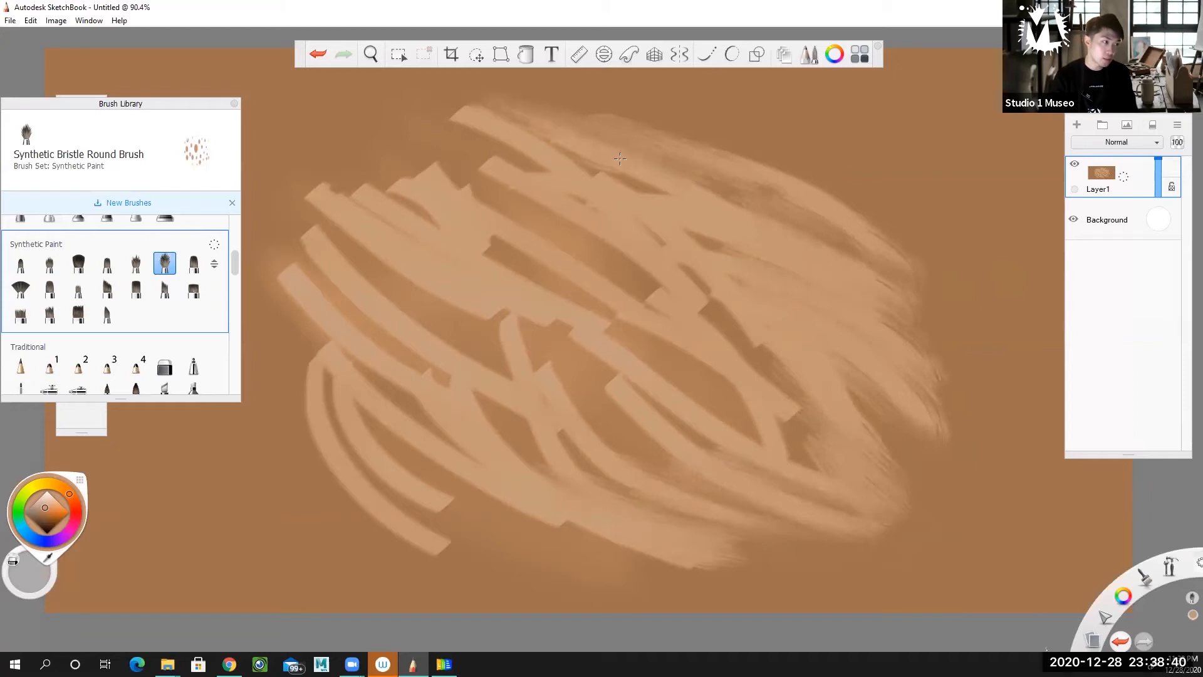
mouse_move(619, 157)
left_mouse_down()
mouse_move(597, 167)
mouse_move(432, 94)
left_mouse_up()
left_click_drag(576, 162, 419, 95)
left_click_drag(621, 206, 439, 128)
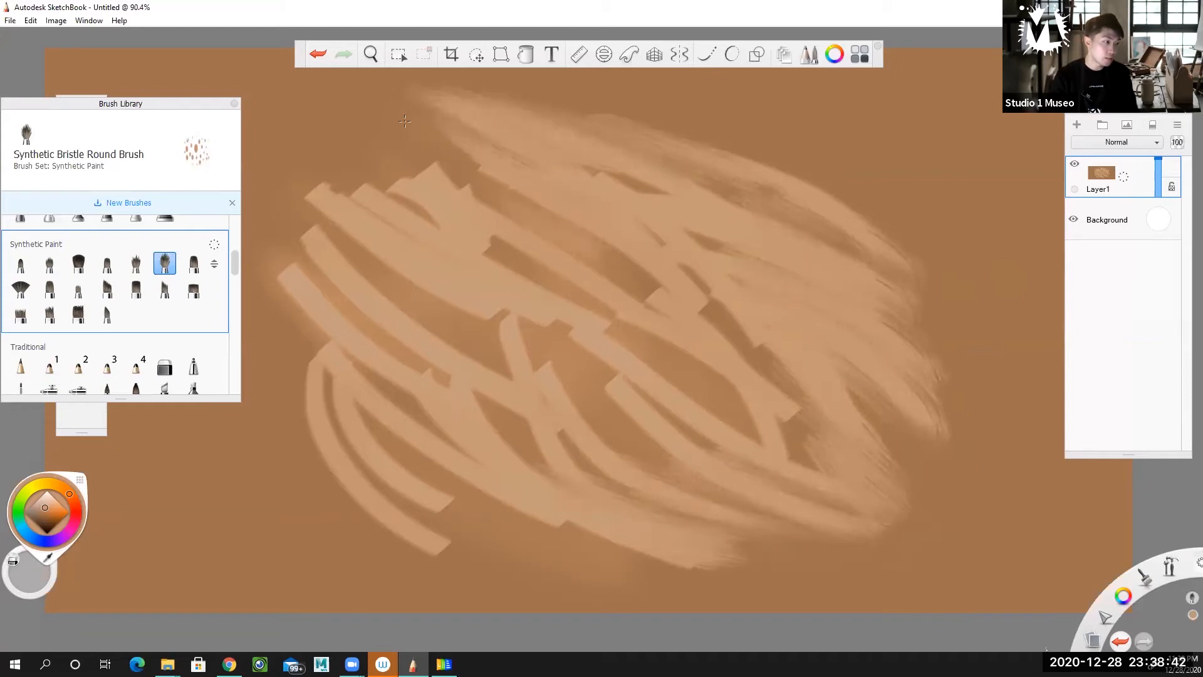
Extend the form's upper-left and left edges outward with short bristly tan strokes.
mouse_move(492, 235)
left_mouse_down()
mouse_move(371, 157)
mouse_move(342, 166)
left_mouse_up()
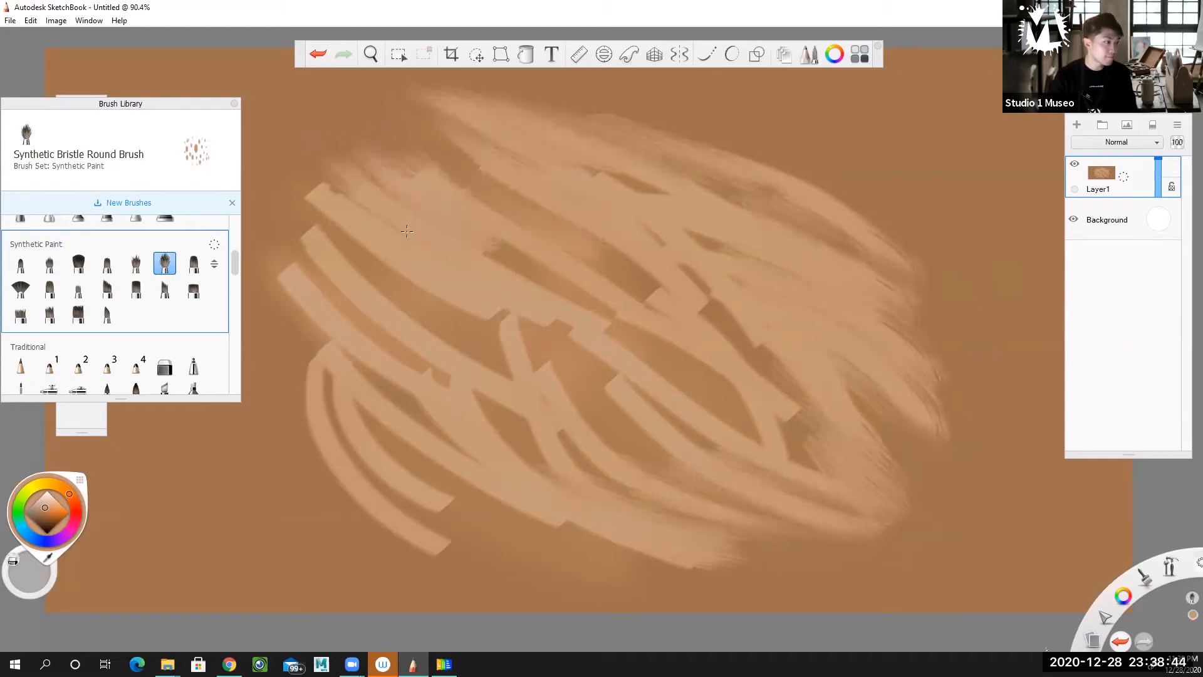
left_click_drag(433, 241, 307, 168)
mouse_move(382, 253)
left_mouse_down()
mouse_move(285, 168)
mouse_move(282, 210)
left_mouse_up()
mouse_move(341, 285)
left_mouse_down()
mouse_move(376, 328)
mouse_move(253, 226)
left_mouse_up()
left_click_drag(341, 426, 285, 341)
left_click_drag(351, 448, 292, 370)
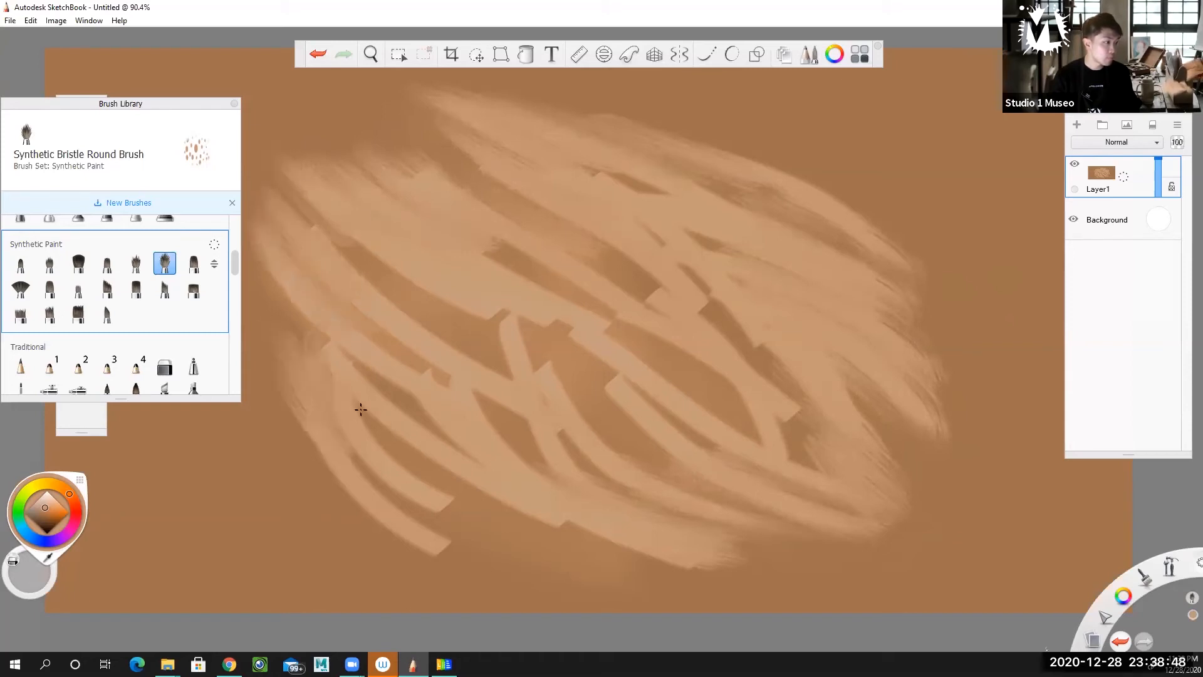
Cover the gaps in the form's lower-left area with diagonal bristly tan strokes, roughening its lower-left outline.
left_click_drag(511, 486, 376, 417)
left_click_drag(498, 524, 369, 420)
left_click_drag(476, 557, 282, 408)
mouse_move(326, 464)
left_mouse_down()
mouse_move(260, 401)
mouse_move(363, 511)
mouse_move(542, 583)
left_mouse_up()
left_click_drag(442, 517, 548, 558)
left_click_drag(414, 467, 664, 562)
mouse_move(473, 467)
left_mouse_down()
mouse_move(342, 341)
mouse_move(564, 434)
mouse_move(507, 415)
mouse_move(313, 225)
mouse_move(551, 366)
left_mouse_up()
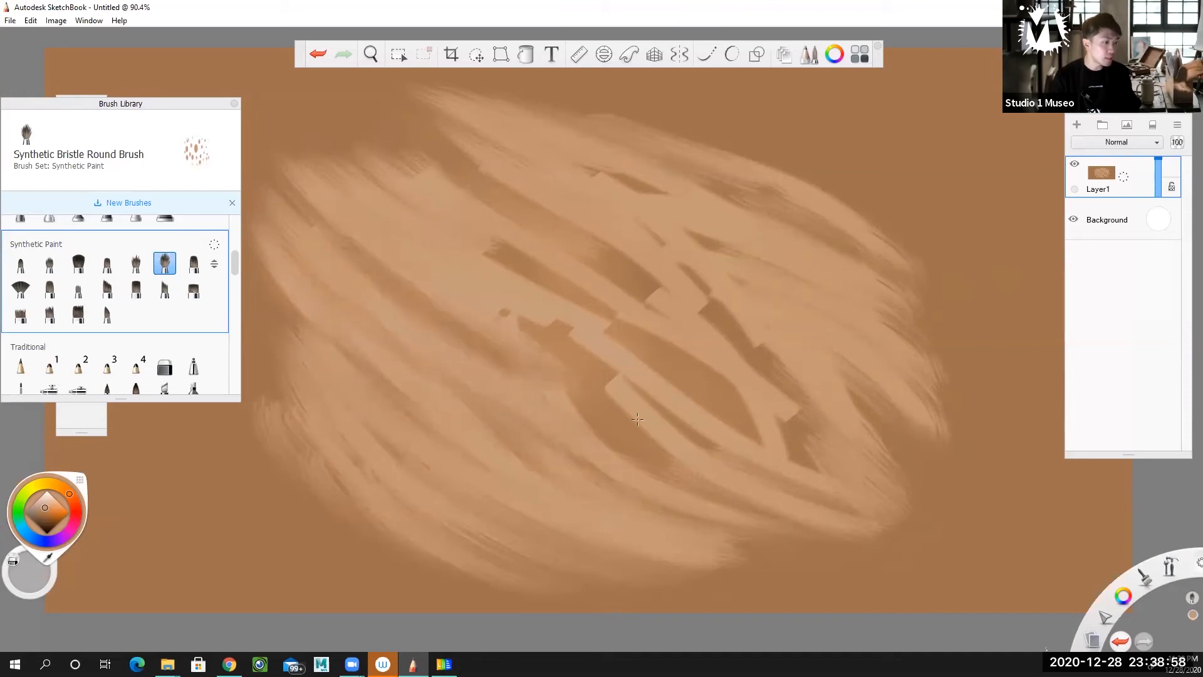
Fill the brown gaps in the form's centre and centre-right with diagonal bristly tan strokes.
left_click_drag(680, 454, 582, 380)
mouse_move(407, 277)
left_mouse_down()
mouse_move(591, 358)
mouse_move(747, 474)
mouse_move(612, 348)
mouse_move(843, 513)
left_mouse_up()
left_click_drag(767, 440, 594, 321)
left_click_drag(594, 321, 752, 412)
left_click_drag(809, 450, 750, 406)
mouse_move(604, 270)
left_mouse_down()
mouse_move(808, 388)
mouse_move(708, 311)
left_mouse_up()
left_click_drag(676, 267, 739, 318)
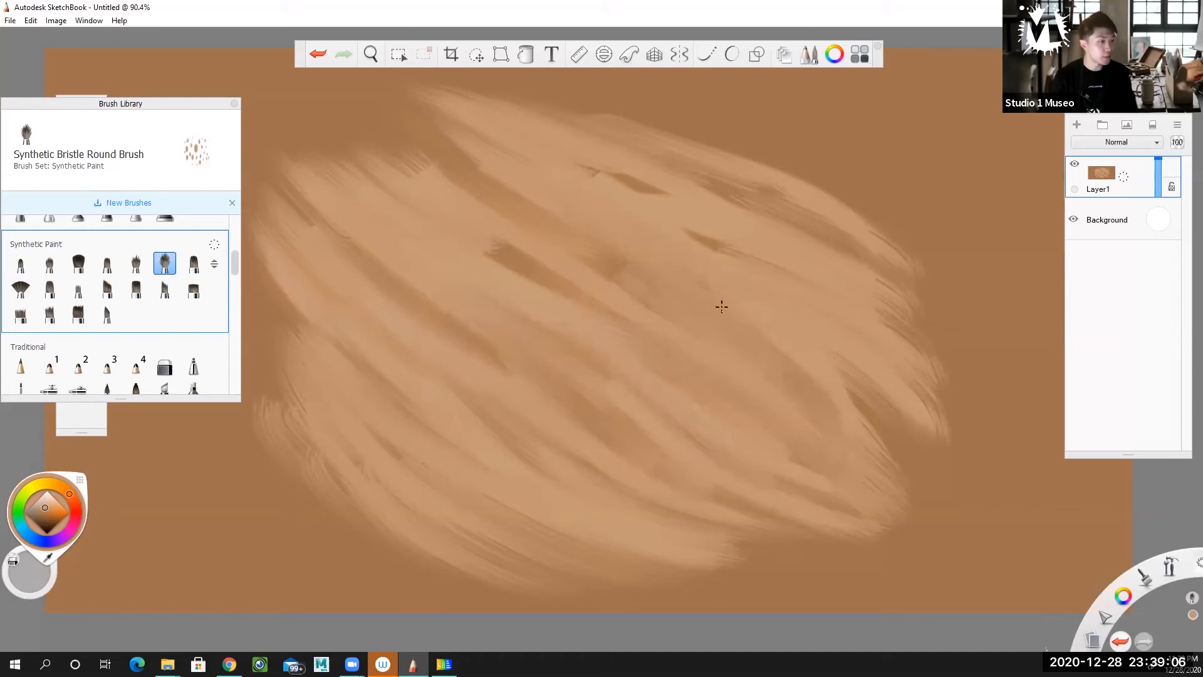
Cover the remaining small gaps in the form's upper right and centre, and soften its lower edge with tan strokes.
left_click_drag(733, 250, 607, 172)
left_click_drag(893, 235, 640, 117)
left_click_drag(878, 192, 683, 105)
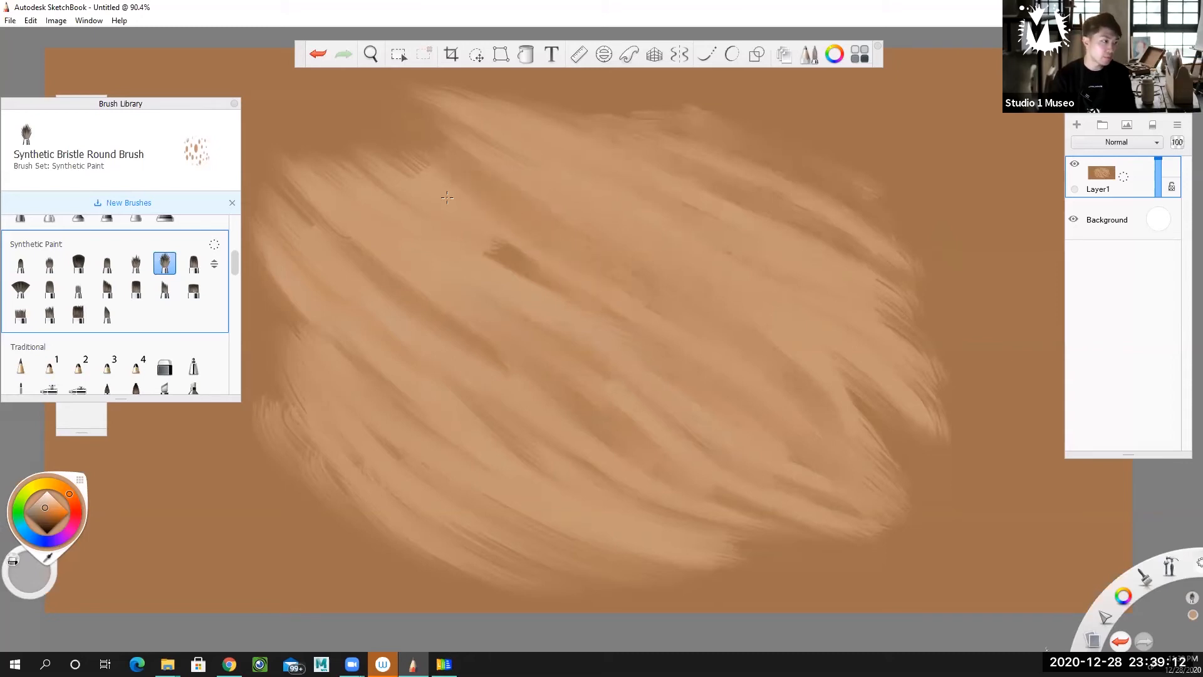
left_click_drag(486, 241, 564, 297)
mouse_move(463, 465)
left_mouse_down()
mouse_move(268, 276)
mouse_move(266, 351)
mouse_move(483, 548)
mouse_move(251, 428)
mouse_move(529, 549)
left_mouse_up()
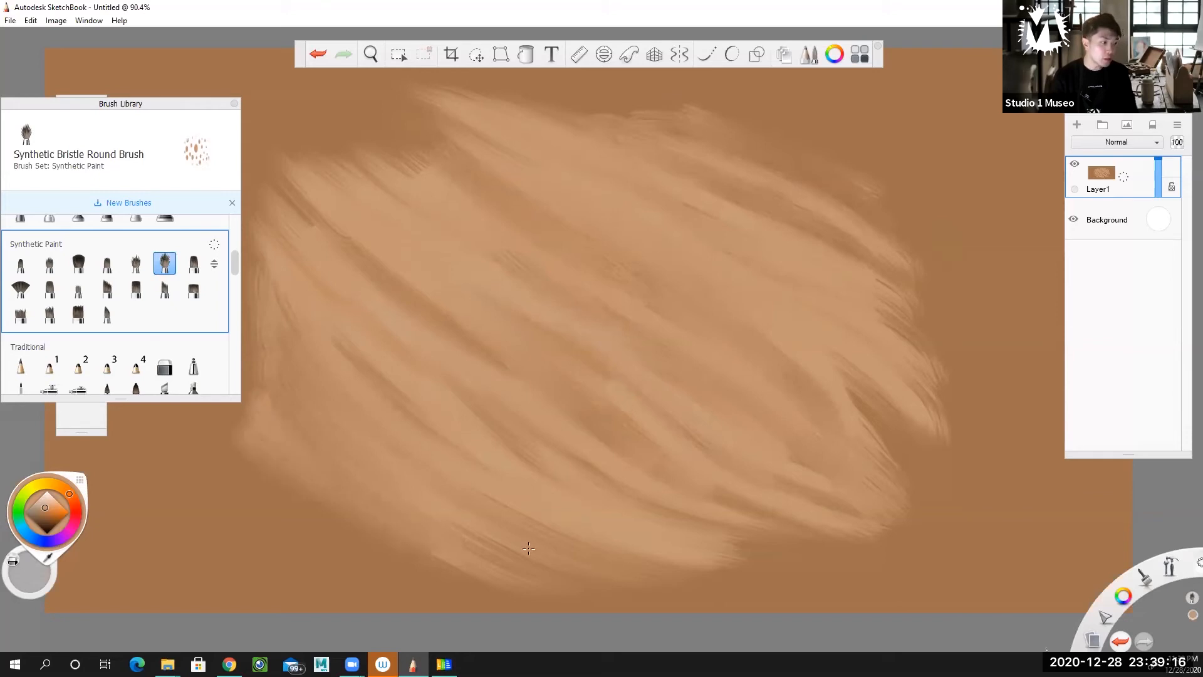
left_click_drag(572, 454, 874, 571)
left_click_drag(571, 404, 690, 464)
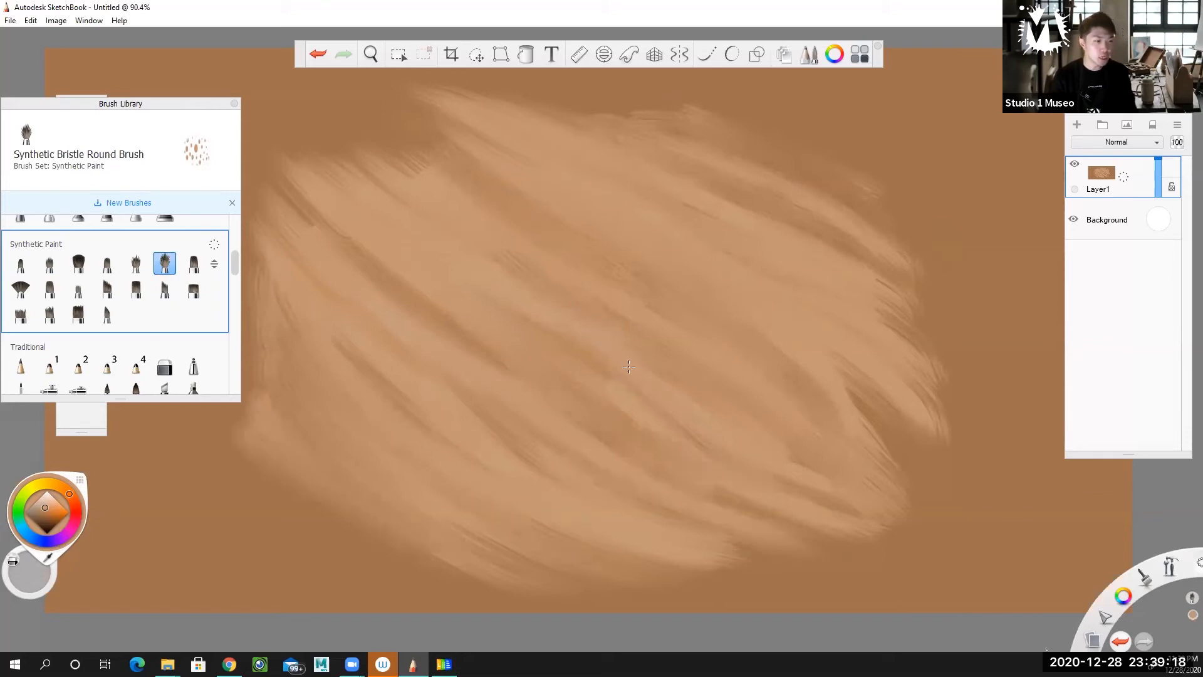
Feather the form's upper edge and extend its upper-right side outward with curved bristly tan strokes.
left_click_drag(338, 150, 395, 155)
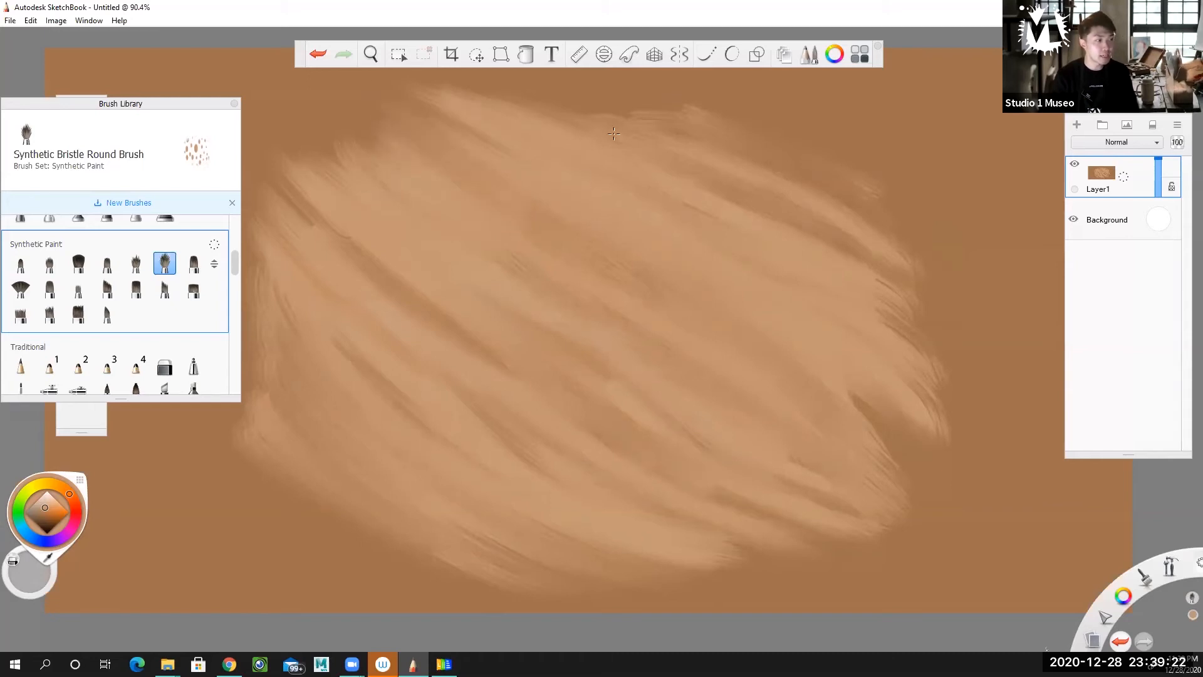
left_click_drag(544, 99, 652, 156)
left_click_drag(600, 101, 803, 186)
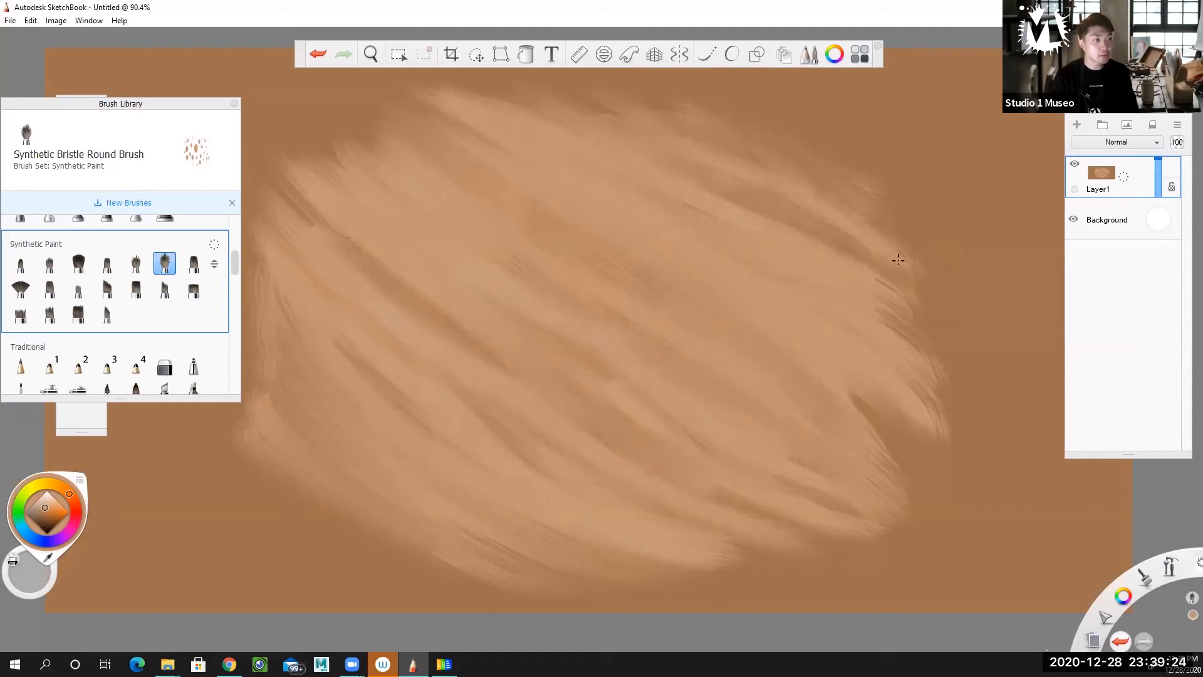
mouse_move(720, 120)
left_mouse_down()
mouse_move(756, 128)
mouse_move(802, 101)
left_mouse_up()
mouse_move(755, 132)
left_mouse_down()
mouse_move(897, 185)
mouse_move(940, 281)
left_mouse_up()
left_click_drag(855, 251, 963, 398)
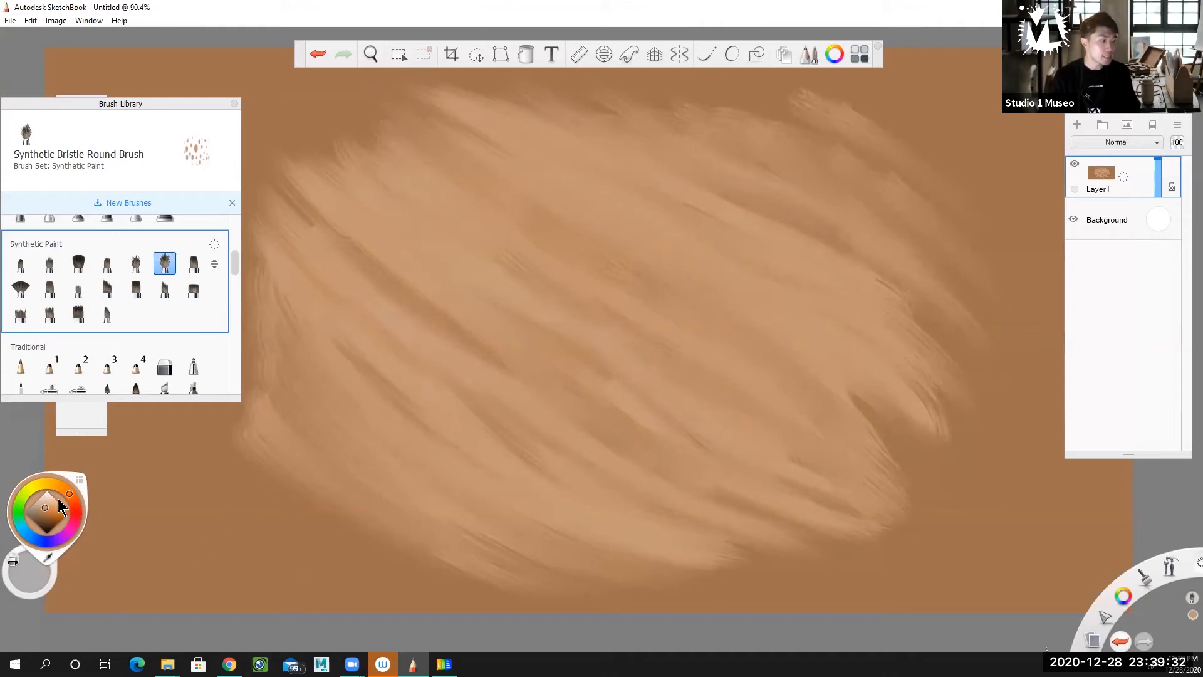
Pick a lighter tan and brush first highlights over the form's left and lower-left areas.
left_click_drag(46, 505, 46, 501)
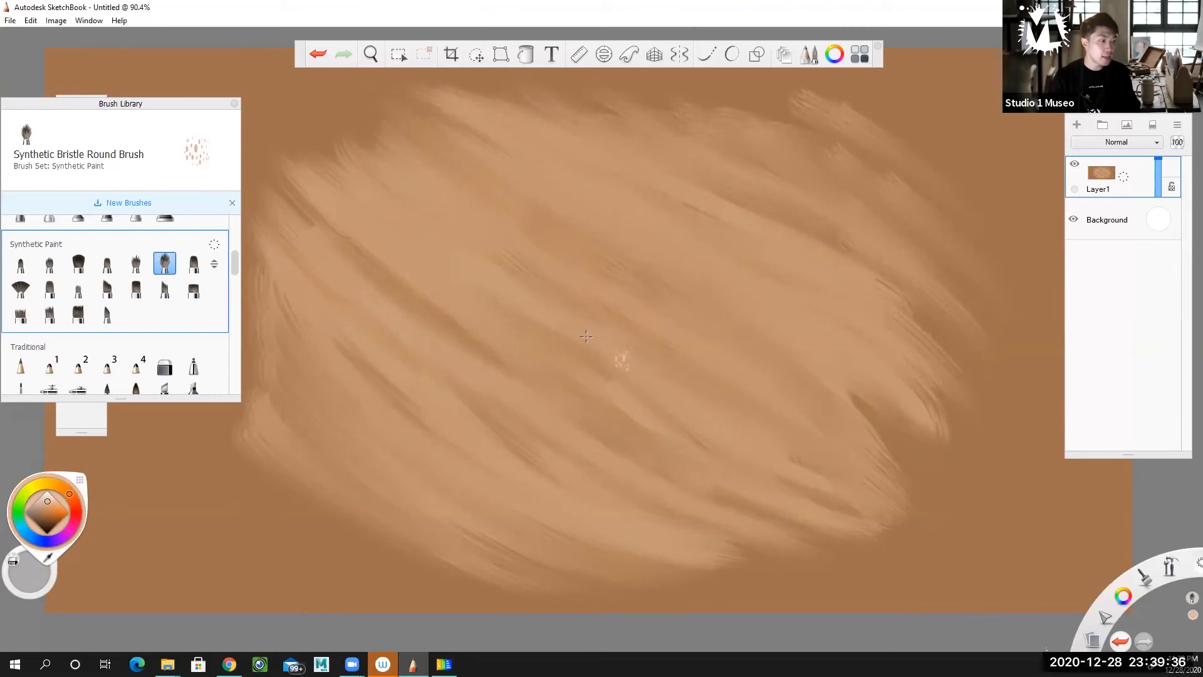
mouse_move(419, 383)
left_mouse_down()
mouse_move(351, 403)
mouse_move(336, 439)
mouse_move(433, 442)
mouse_move(539, 477)
mouse_move(340, 345)
left_mouse_up()
mouse_move(460, 398)
left_mouse_down()
mouse_move(389, 351)
mouse_move(349, 247)
mouse_move(426, 216)
mouse_move(507, 283)
left_mouse_up()
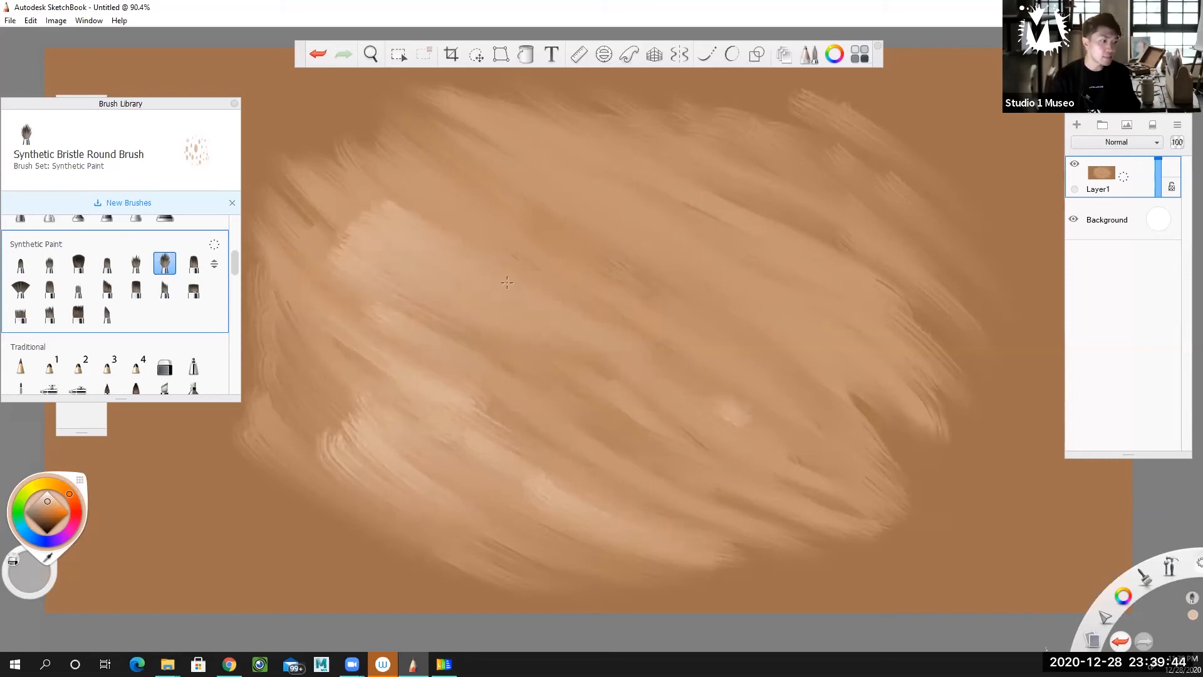
Brush light tan highlights over the form's right half, following the diagonal stroke direction.
mouse_move(808, 417)
left_mouse_down()
mouse_move(639, 320)
mouse_move(871, 426)
mouse_move(653, 269)
mouse_move(784, 311)
mouse_move(664, 245)
mouse_move(734, 210)
mouse_move(869, 247)
mouse_move(815, 149)
mouse_move(934, 250)
mouse_move(877, 347)
left_mouse_up()
mouse_move(878, 432)
left_mouse_down()
mouse_move(702, 320)
mouse_move(740, 351)
mouse_move(664, 357)
mouse_move(824, 568)
mouse_move(665, 439)
mouse_move(646, 363)
mouse_move(564, 269)
mouse_move(688, 261)
mouse_move(520, 107)
mouse_move(745, 129)
mouse_move(903, 178)
left_mouse_up()
mouse_move(736, 317)
left_mouse_down()
mouse_move(877, 417)
mouse_move(890, 474)
left_mouse_up()
left_click_drag(752, 360, 919, 511)
left_click_drag(821, 451, 902, 522)
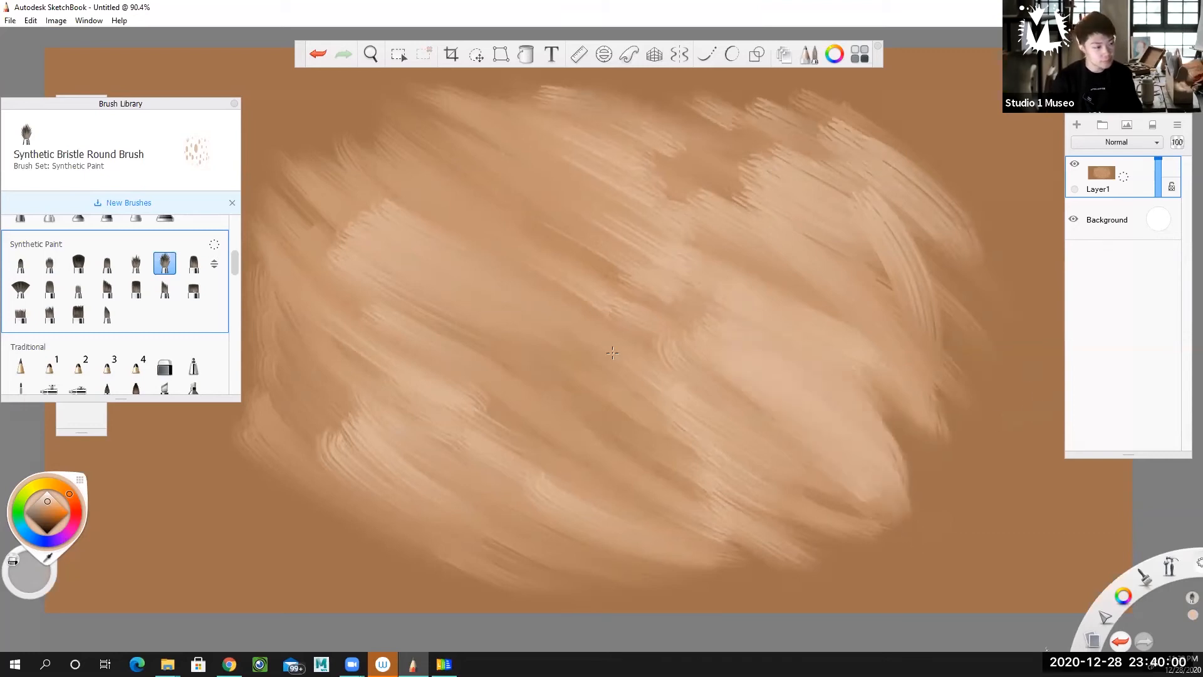
left_click_drag(656, 384, 792, 517)
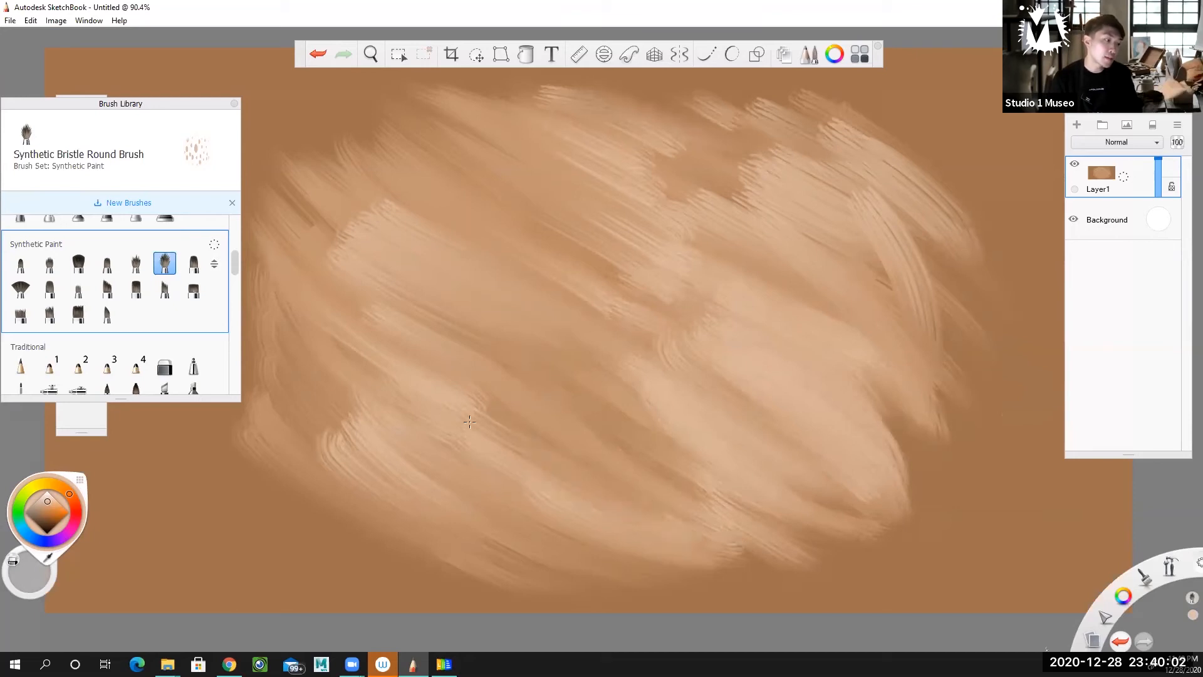
Build up the light tan highlight on the form's lower-left area and blend it toward the left edge and centre.
left_click_drag(414, 410, 502, 492)
left_click_drag(378, 394, 526, 511)
left_click_drag(332, 391, 536, 528)
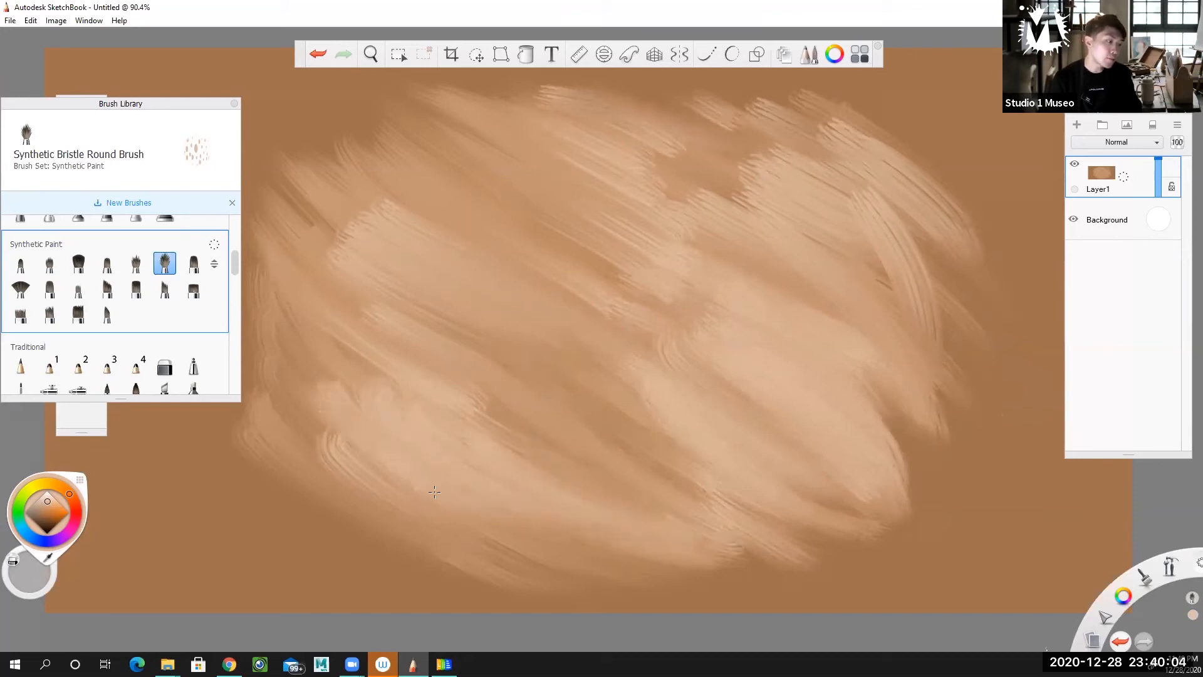
left_click_drag(329, 439, 289, 386)
left_click_drag(376, 382, 273, 323)
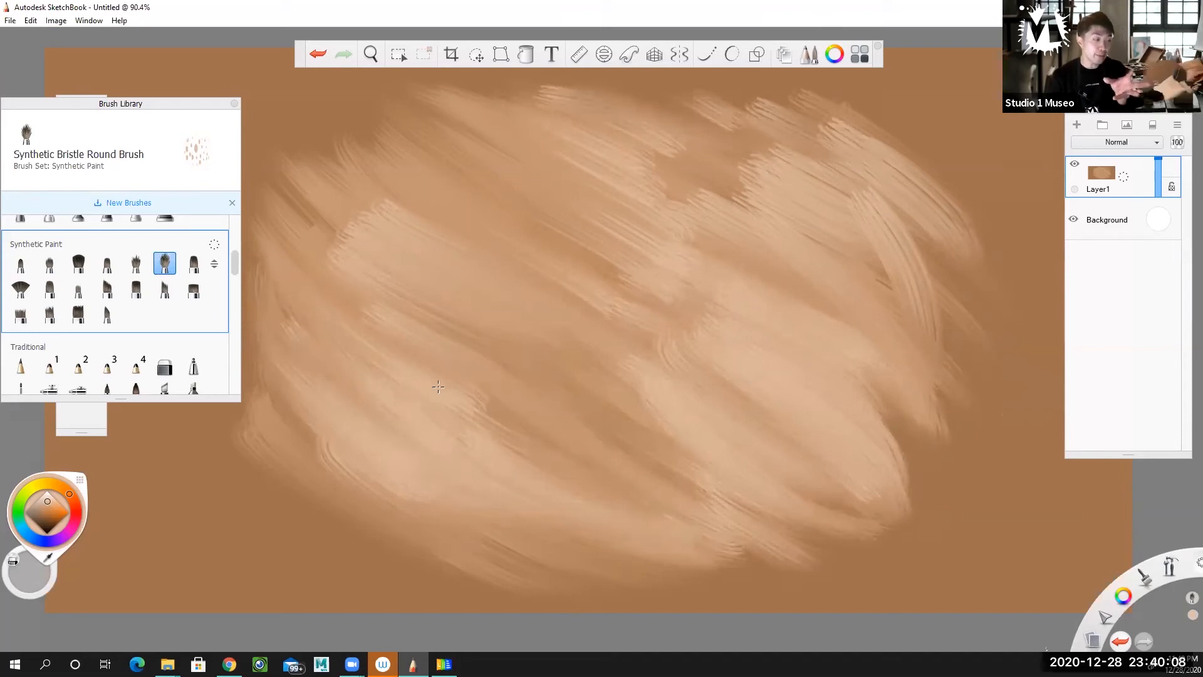
left_click_drag(371, 350, 588, 469)
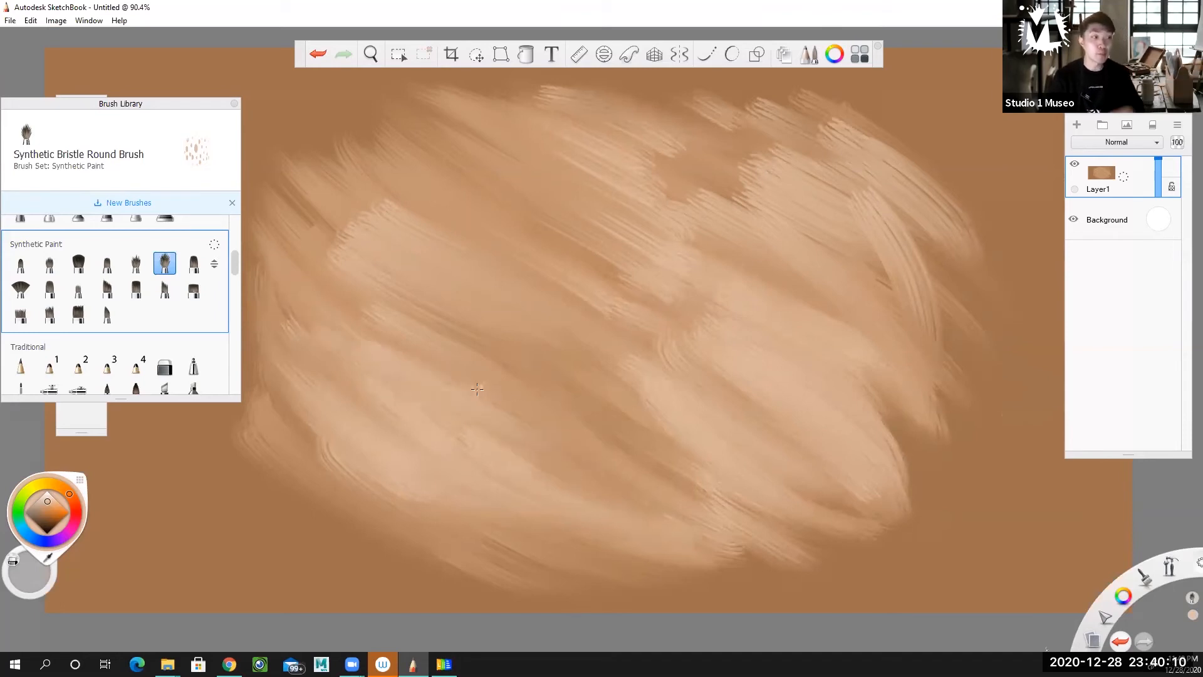
left_click_drag(458, 330, 412, 302)
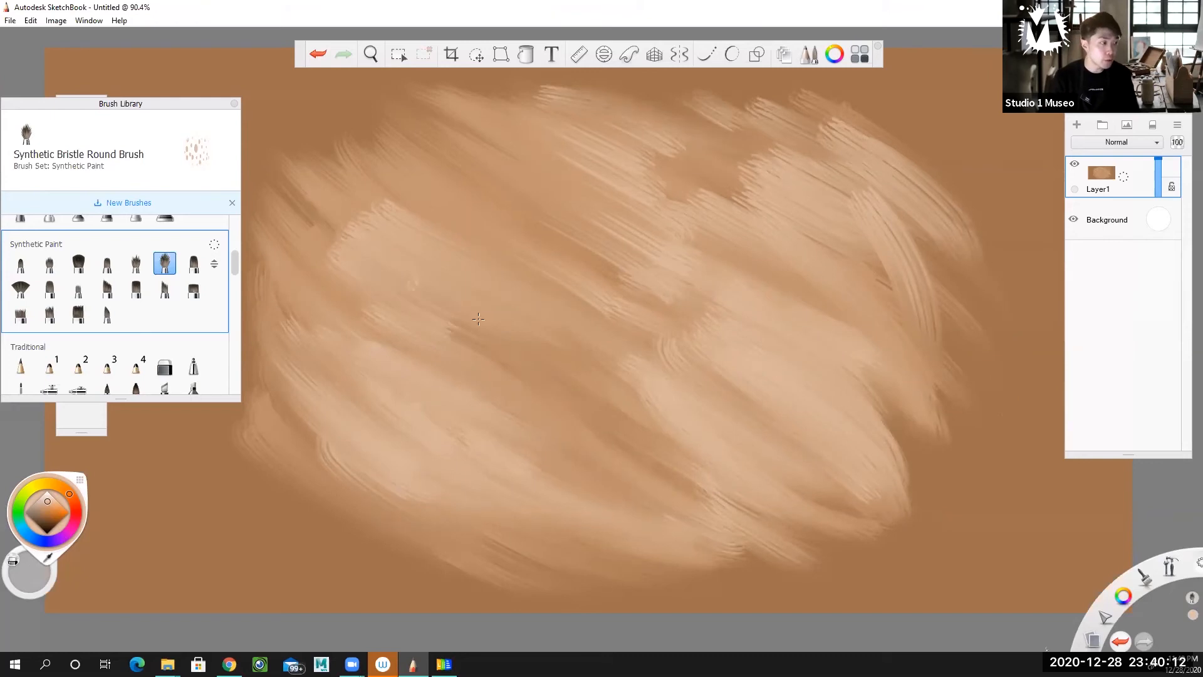
Brush light tan diagonal strokes across the form's upper-left, upper-centre and upper-right areas.
mouse_move(431, 240)
left_mouse_down()
mouse_move(526, 283)
mouse_move(505, 297)
mouse_move(582, 331)
left_mouse_up()
left_click_drag(406, 192, 630, 298)
left_click_drag(446, 165, 664, 265)
left_click_drag(542, 143, 718, 241)
left_click_drag(713, 175, 843, 238)
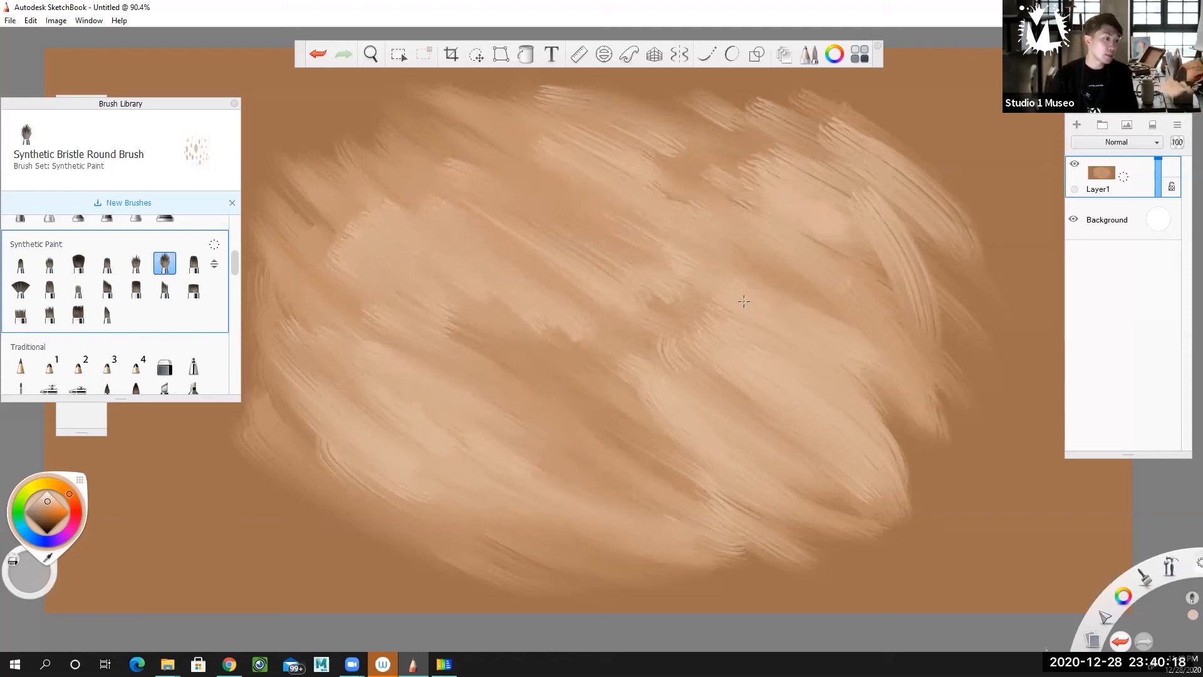
Pick a dark brown and brush shadow strokes along the form's lower-right edge, through its centre and toward the right side.
left_click_drag(46, 501, 44, 520)
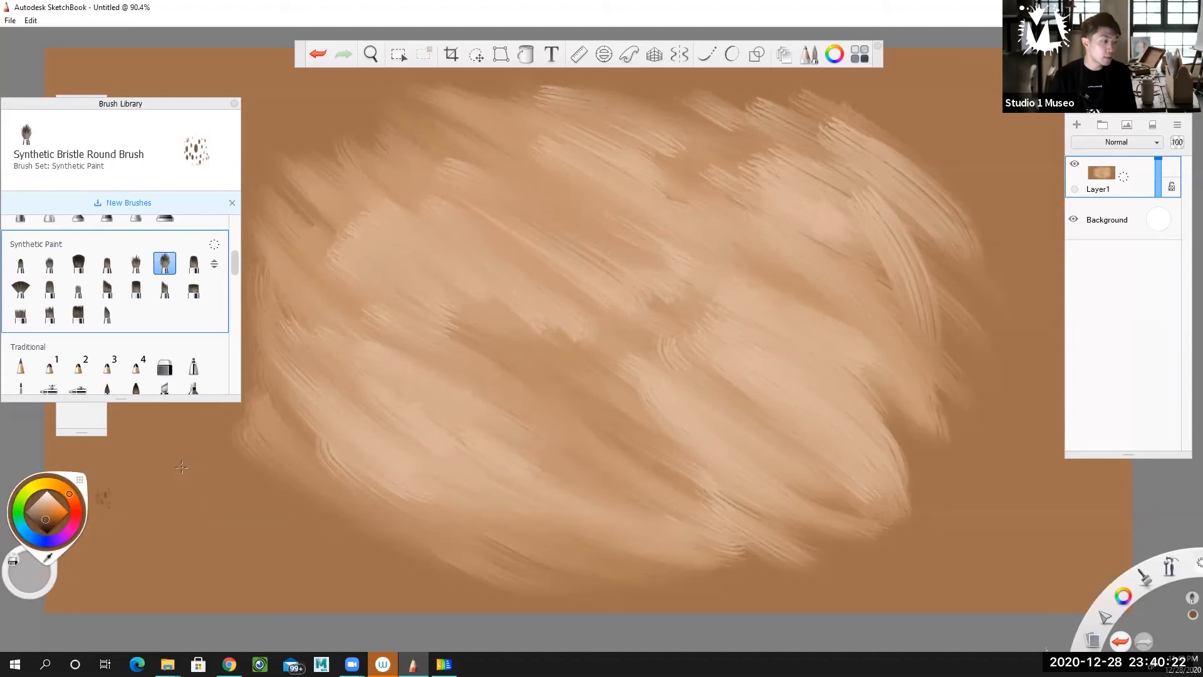
mouse_move(623, 574)
left_mouse_down()
mouse_move(482, 520)
mouse_move(627, 546)
mouse_move(790, 601)
mouse_move(722, 535)
mouse_move(814, 564)
mouse_move(739, 520)
mouse_move(865, 545)
mouse_move(708, 489)
left_mouse_up()
mouse_move(552, 457)
left_mouse_down()
mouse_move(683, 489)
mouse_move(708, 463)
mouse_move(627, 433)
left_mouse_up()
mouse_move(508, 354)
left_mouse_down()
mouse_move(647, 392)
mouse_move(714, 319)
left_mouse_up()
left_click_drag(651, 268, 669, 254)
mouse_move(689, 299)
left_mouse_down()
mouse_move(748, 308)
mouse_move(796, 270)
mouse_move(871, 301)
mouse_move(884, 290)
left_mouse_up()
left_click_drag(896, 345, 953, 439)
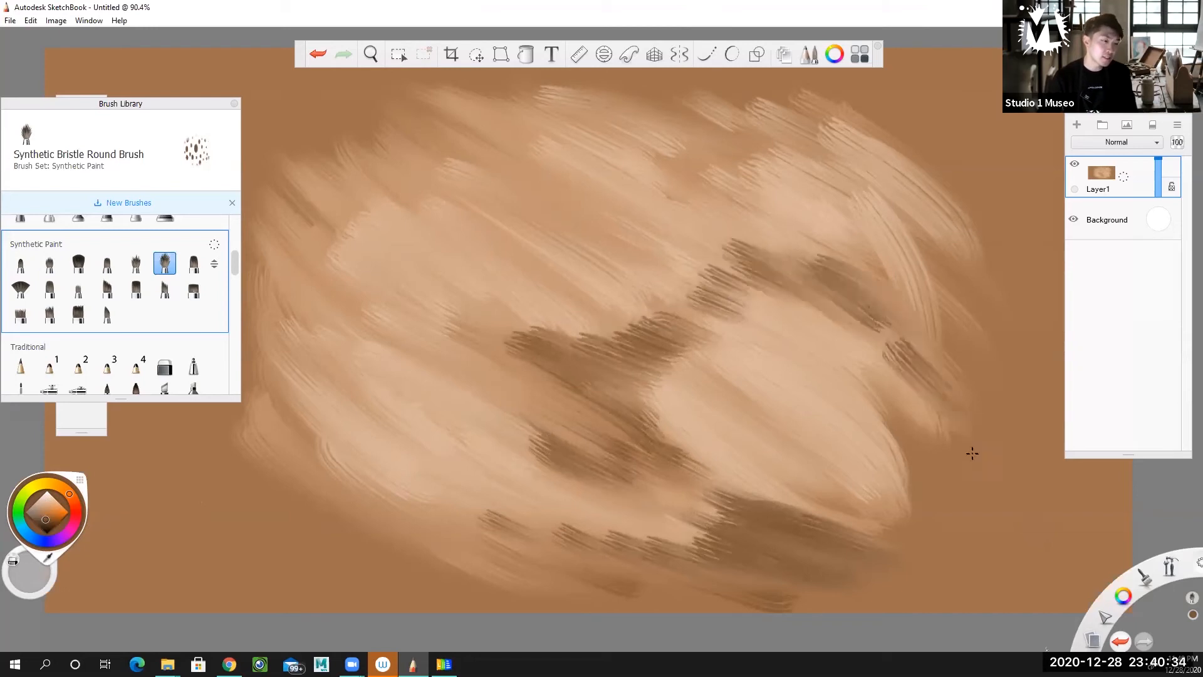
Brush dark brown shadow strokes around the form's right, upper and left edges.
mouse_move(840, 357)
left_mouse_down()
mouse_move(921, 502)
mouse_move(891, 355)
mouse_move(959, 342)
mouse_move(934, 294)
mouse_move(984, 282)
mouse_move(971, 262)
mouse_move(1027, 326)
left_mouse_up()
mouse_move(865, 160)
left_mouse_down()
mouse_move(873, 167)
mouse_move(878, 108)
mouse_move(978, 244)
mouse_move(975, 271)
left_mouse_up()
mouse_move(658, 147)
left_mouse_down()
mouse_move(752, 163)
mouse_move(815, 119)
mouse_move(813, 199)
left_mouse_up()
mouse_move(522, 139)
left_mouse_down()
mouse_move(633, 207)
mouse_move(601, 213)
mouse_move(464, 144)
mouse_move(534, 238)
left_mouse_up()
mouse_move(376, 144)
left_mouse_down()
mouse_move(542, 260)
mouse_move(548, 289)
left_mouse_up()
mouse_move(313, 168)
left_mouse_down()
mouse_move(411, 242)
mouse_move(433, 310)
left_mouse_up()
mouse_move(263, 182)
left_mouse_down()
mouse_move(408, 341)
mouse_move(247, 248)
mouse_move(309, 322)
mouse_move(331, 399)
mouse_move(419, 476)
left_mouse_up()
left_click(235, 235)
Layer dark brown shadow strokes along the form's lower-left edge and into its lower centre.
left_click_drag(271, 389, 432, 528)
left_click_drag(254, 414, 446, 549)
left_click_drag(228, 437, 308, 509)
mouse_move(250, 482)
left_mouse_down()
mouse_move(294, 521)
mouse_move(379, 553)
left_mouse_up()
left_click_drag(282, 467, 465, 559)
left_click_drag(325, 450, 511, 529)
mouse_move(351, 432)
left_mouse_down()
mouse_move(595, 534)
mouse_move(564, 489)
mouse_move(605, 498)
left_mouse_up()
left_click_drag(567, 456, 664, 511)
left_click_drag(502, 495, 601, 561)
left_click_drag(608, 502, 634, 542)
left_click_drag(602, 479, 653, 495)
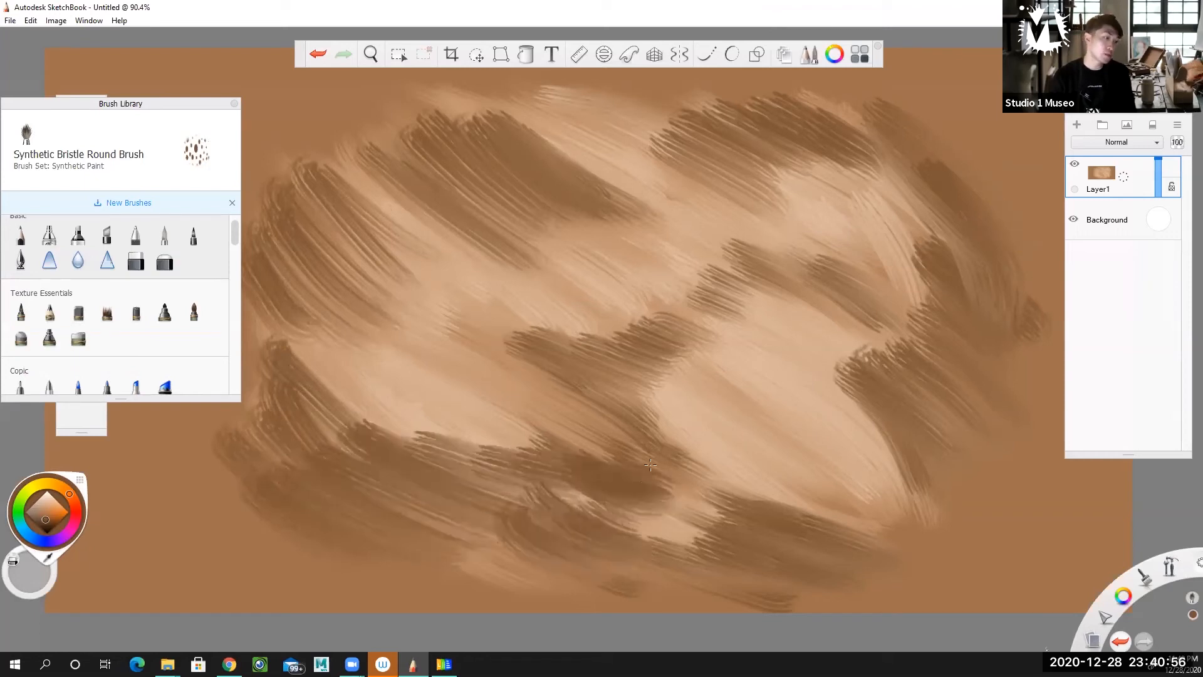
Join the dark brown shadows across the form's upper centre and bring the Synthetic Paint brush set back into view.
left_click_drag(606, 201, 680, 179)
left_click_drag(621, 222, 696, 157)
left_click_drag(599, 122, 783, 147)
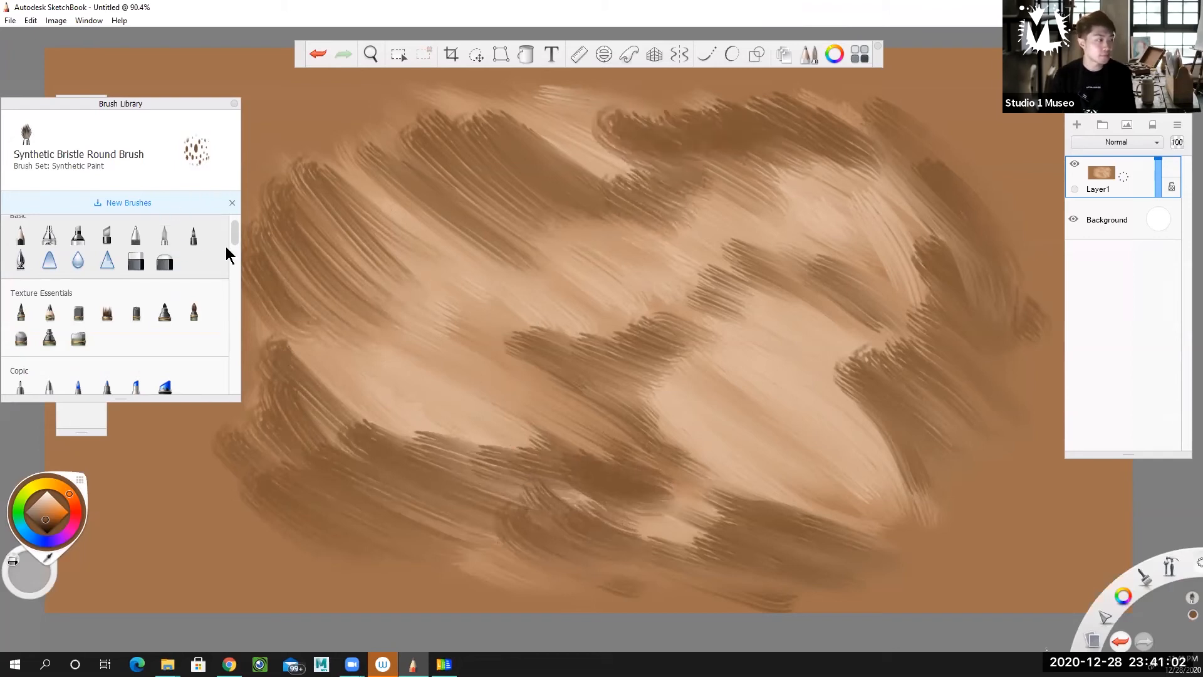
mouse_move(234, 231)
left_mouse_down()
mouse_move(236, 269)
mouse_move(236, 258)
left_mouse_up()
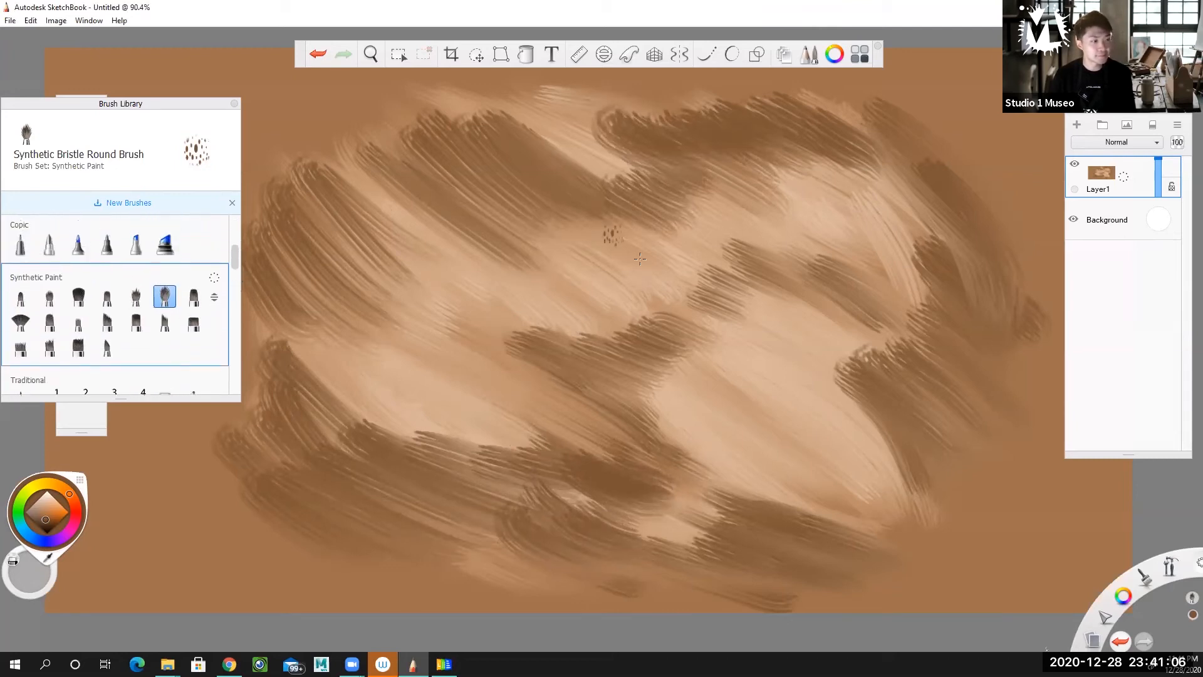
Pick a darker, nearly black brown and add deep shadow accents in the form's lower left, centre, upper left and upper centre.
left_click_drag(45, 521, 43, 525)
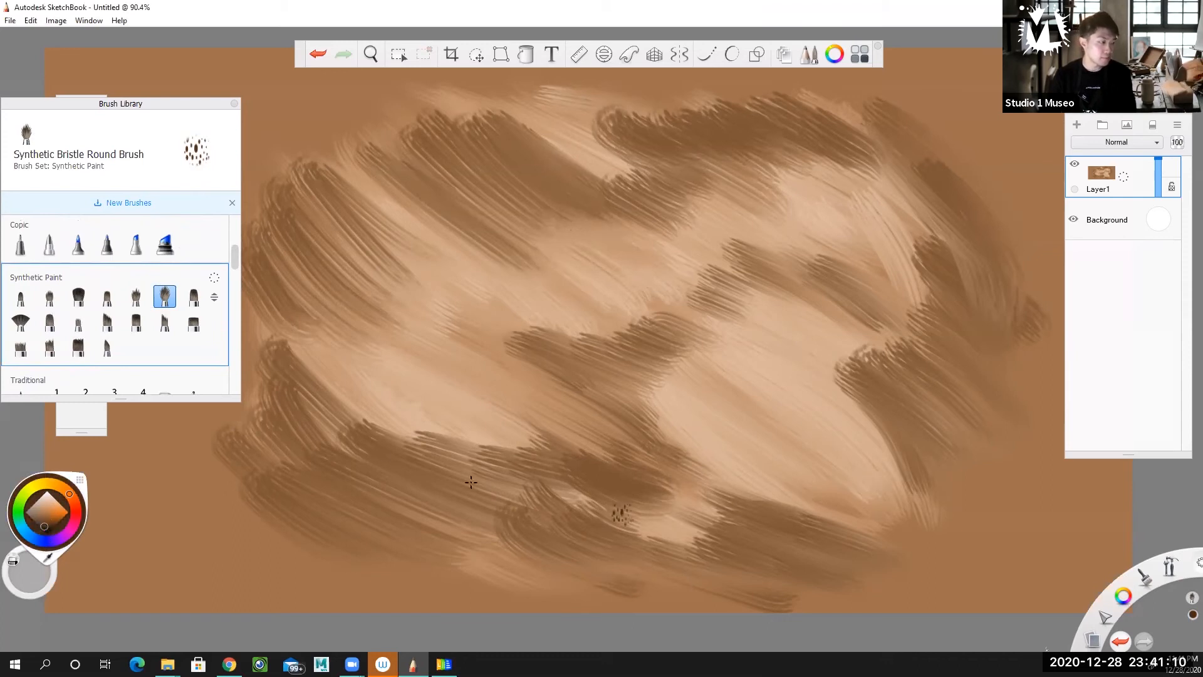
mouse_move(310, 432)
left_mouse_down()
mouse_move(501, 470)
mouse_move(605, 463)
left_mouse_up()
mouse_move(539, 432)
left_mouse_down()
mouse_move(489, 408)
mouse_move(630, 382)
left_mouse_up()
mouse_move(308, 251)
left_mouse_down()
mouse_move(313, 219)
mouse_move(370, 238)
mouse_move(407, 232)
left_mouse_up()
mouse_move(467, 188)
left_mouse_down()
mouse_move(564, 226)
mouse_move(705, 235)
left_mouse_up()
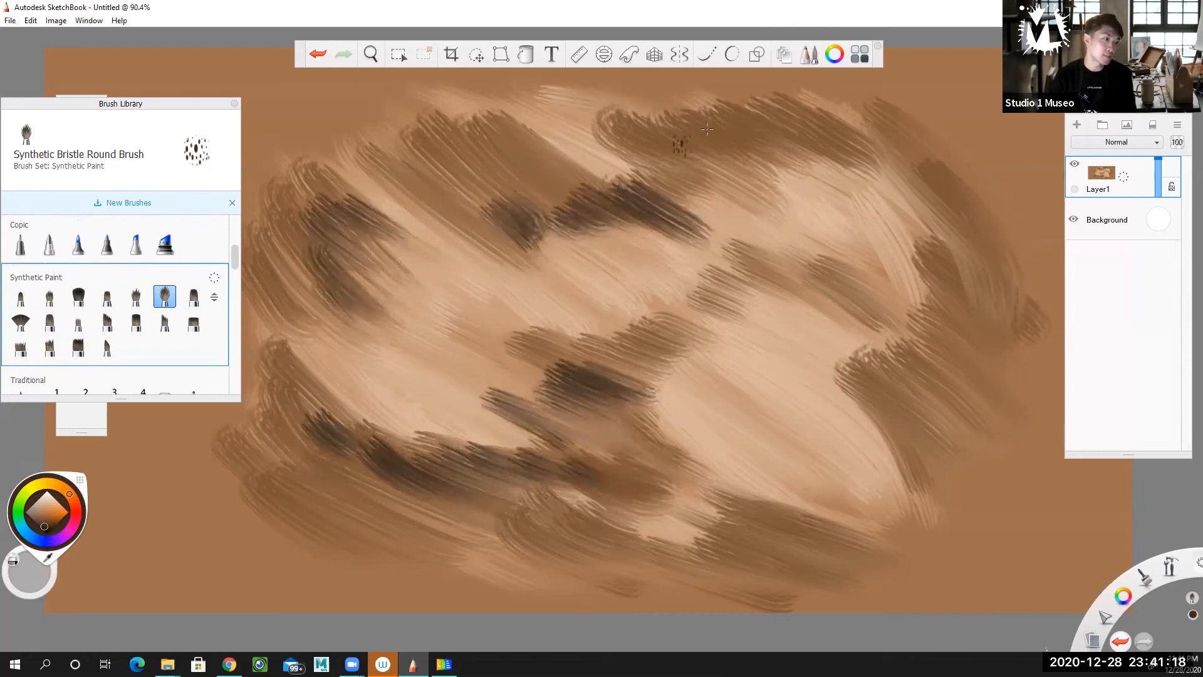
Add deep shadow accents to the form's right side and lower-right edge, with symmetry off.
left_click(680, 54)
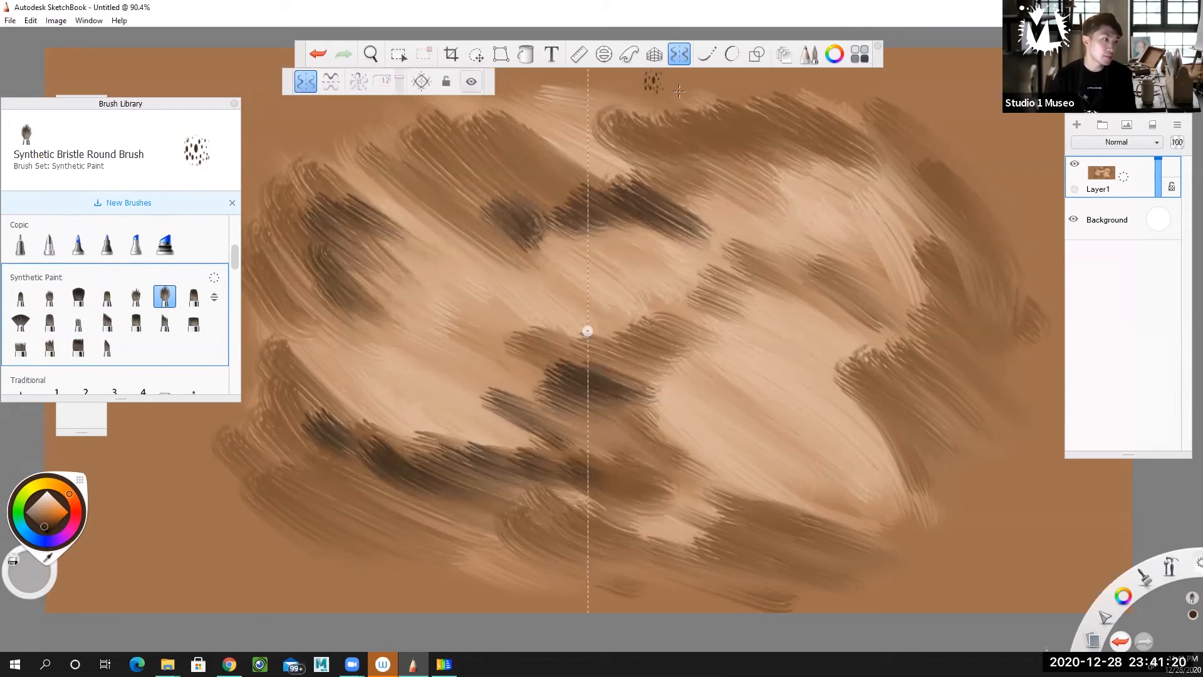
left_click(679, 54)
left_click_drag(808, 269, 908, 370)
mouse_move(828, 298)
left_mouse_down()
mouse_move(940, 439)
mouse_move(978, 389)
mouse_move(990, 320)
mouse_move(1009, 339)
left_mouse_up()
mouse_move(784, 540)
left_mouse_down()
mouse_move(827, 551)
mouse_move(896, 529)
left_mouse_up()
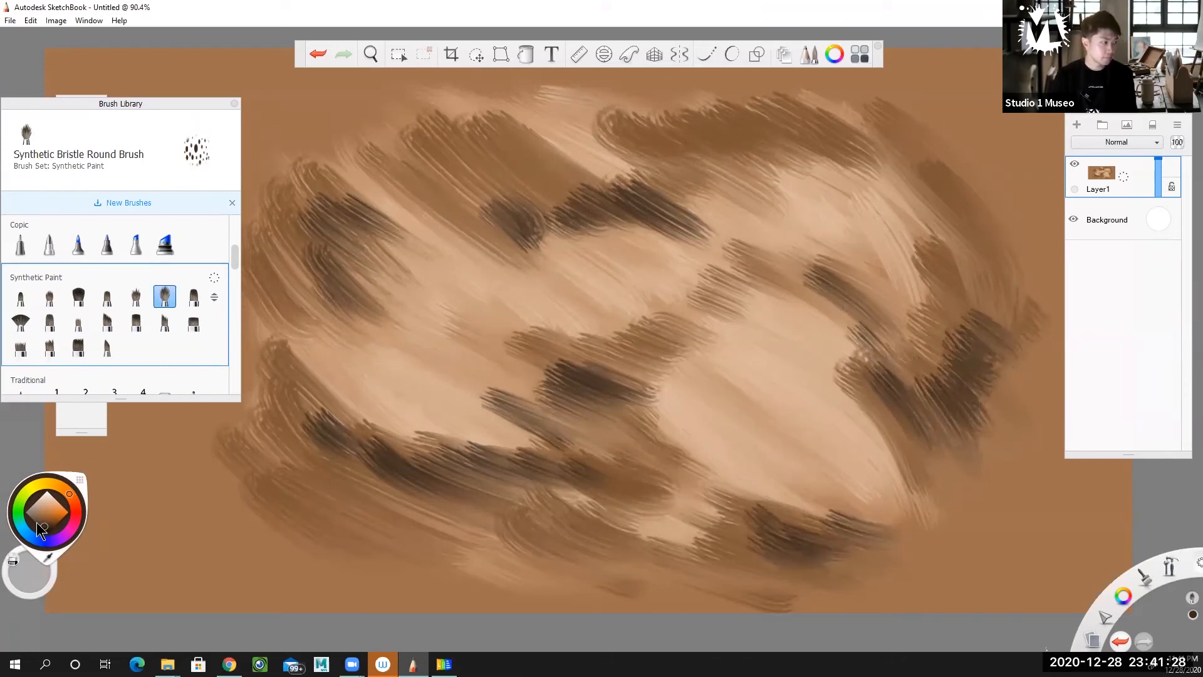
Pick a pale peach and brush bright highlights on the form's centre right, upper right and left areas.
left_click(53, 496)
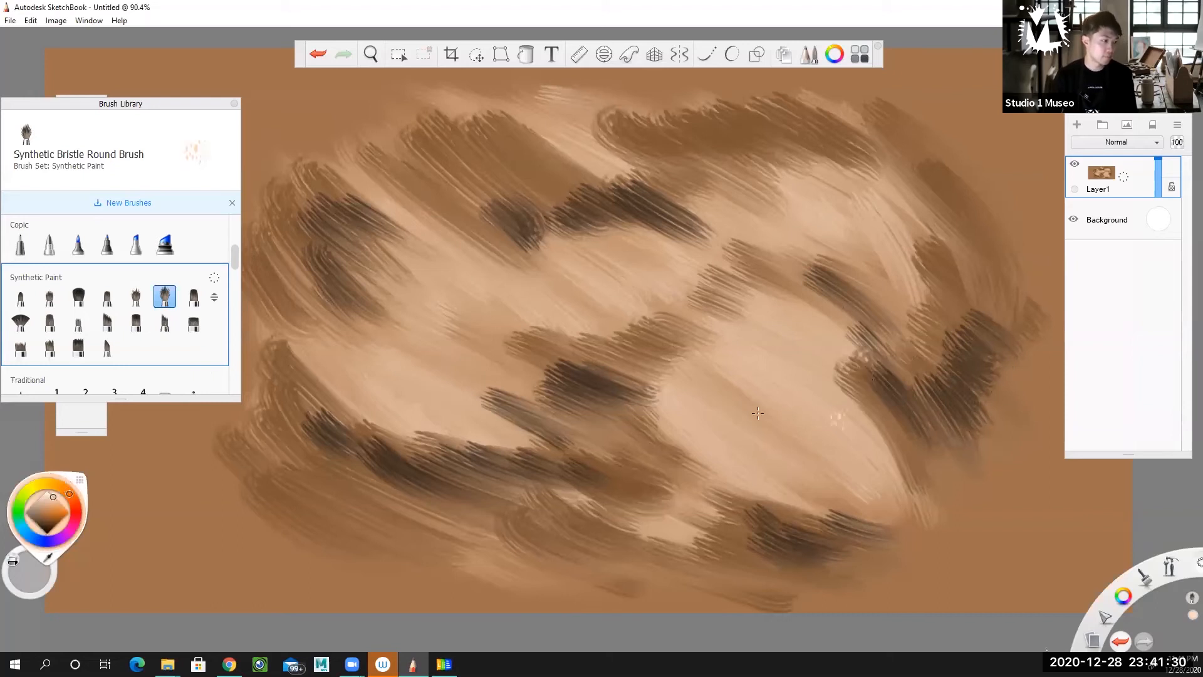
mouse_move(758, 415)
left_mouse_down()
mouse_move(783, 432)
mouse_move(752, 351)
mouse_move(815, 313)
mouse_move(902, 294)
left_mouse_up()
mouse_move(775, 232)
left_mouse_down()
mouse_move(903, 207)
mouse_move(959, 217)
left_mouse_up()
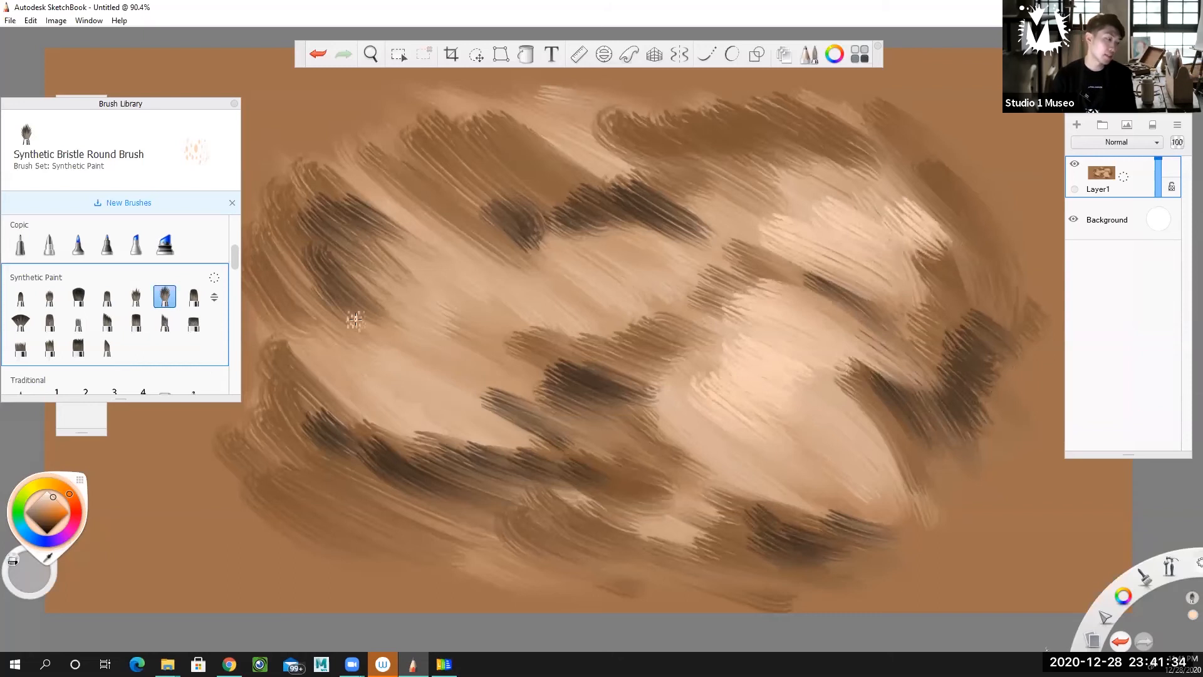
left_click_drag(362, 329, 460, 294)
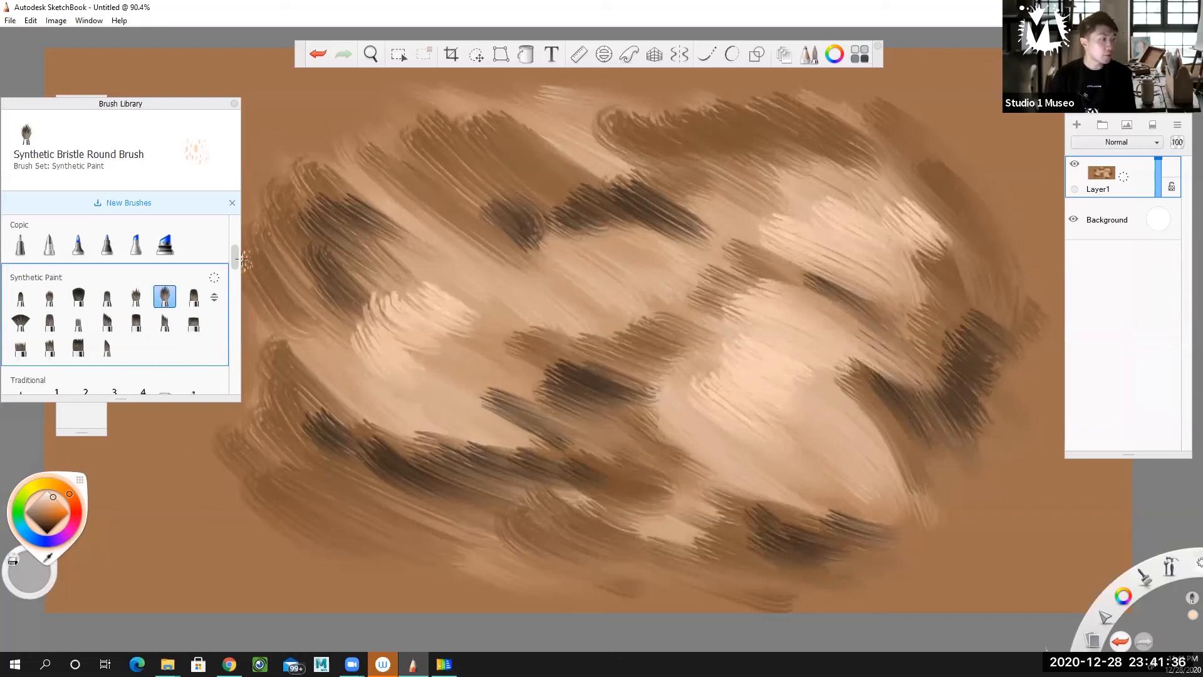
Choose the Hair brush from the Artist set.
left_click_drag(237, 254, 215, 360)
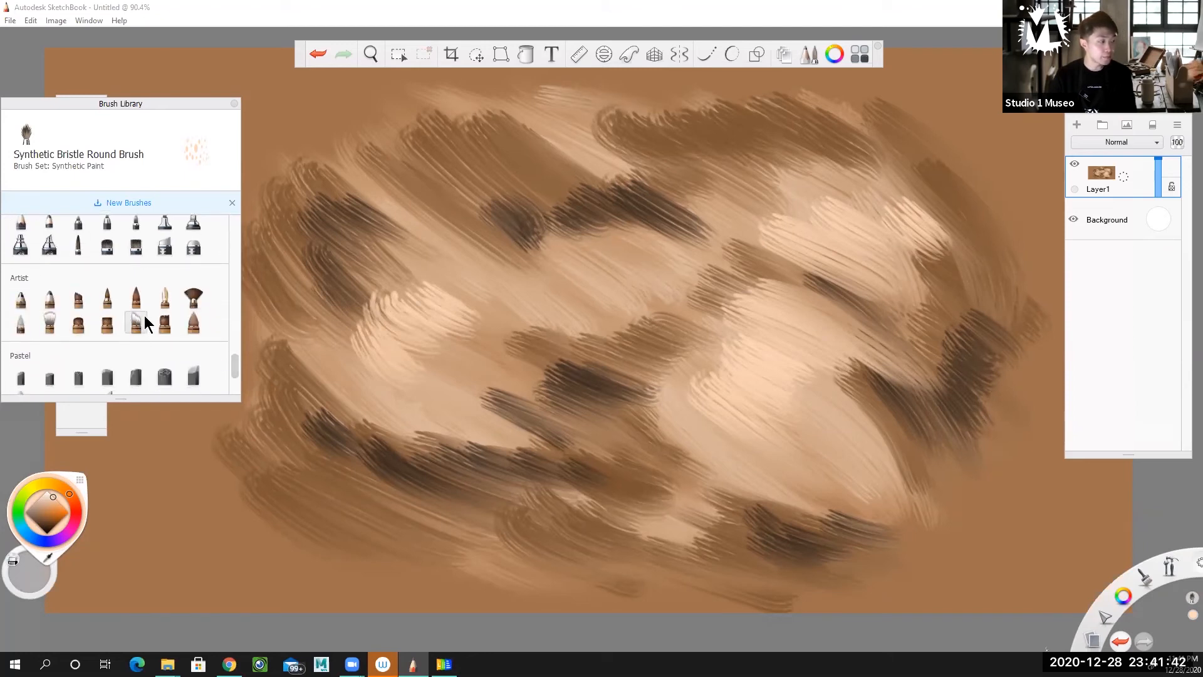
left_click(137, 323)
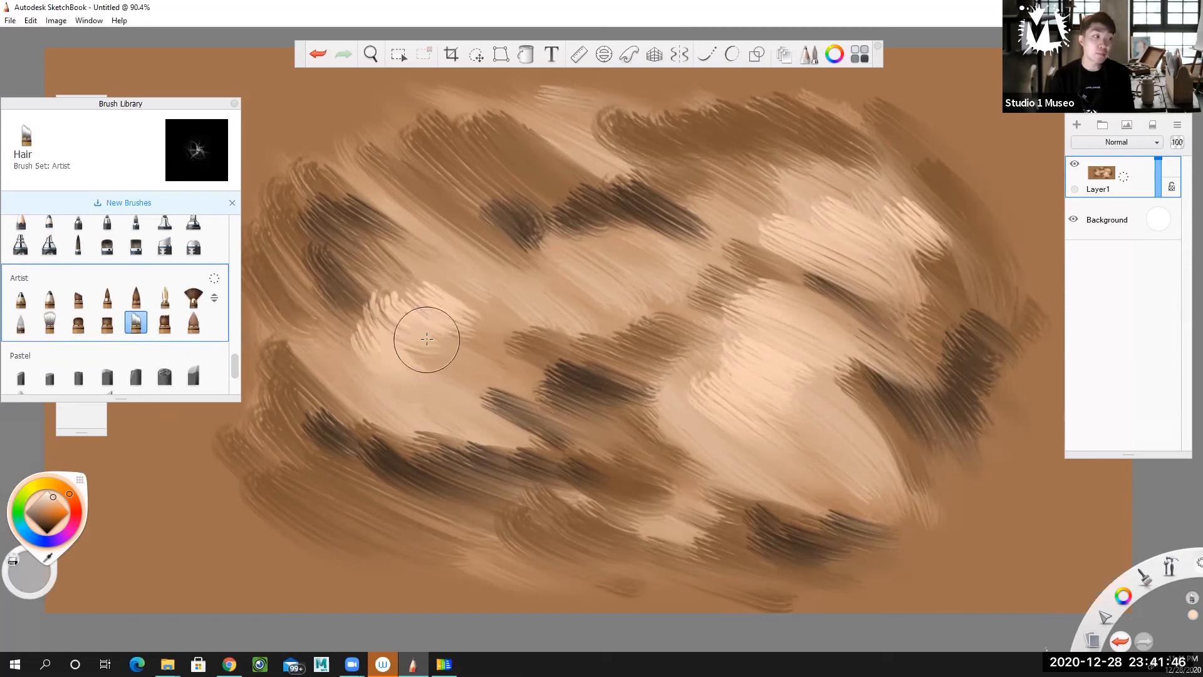
Blend the shadow and highlight strokes along the form's lower centre, lower right and right edge with the Hair brush.
mouse_move(486, 454)
left_mouse_down()
mouse_move(363, 366)
mouse_move(580, 481)
mouse_move(483, 363)
mouse_move(551, 475)
mouse_move(603, 515)
mouse_move(808, 557)
mouse_move(693, 483)
mouse_move(802, 539)
mouse_move(865, 520)
left_mouse_up()
mouse_move(965, 571)
left_mouse_down()
mouse_move(929, 532)
mouse_move(969, 553)
mouse_move(1006, 551)
left_mouse_up()
mouse_move(986, 484)
left_mouse_down()
mouse_move(819, 341)
mouse_move(890, 338)
mouse_move(959, 357)
mouse_move(889, 255)
left_mouse_up()
mouse_move(1047, 403)
left_mouse_down()
mouse_move(976, 336)
mouse_move(992, 388)
mouse_move(969, 354)
mouse_move(956, 383)
mouse_move(1005, 576)
mouse_move(992, 357)
mouse_move(1061, 393)
mouse_move(1016, 309)
mouse_move(936, 235)
mouse_move(958, 249)
mouse_move(1008, 362)
mouse_move(889, 191)
mouse_move(957, 258)
mouse_move(922, 216)
left_mouse_up()
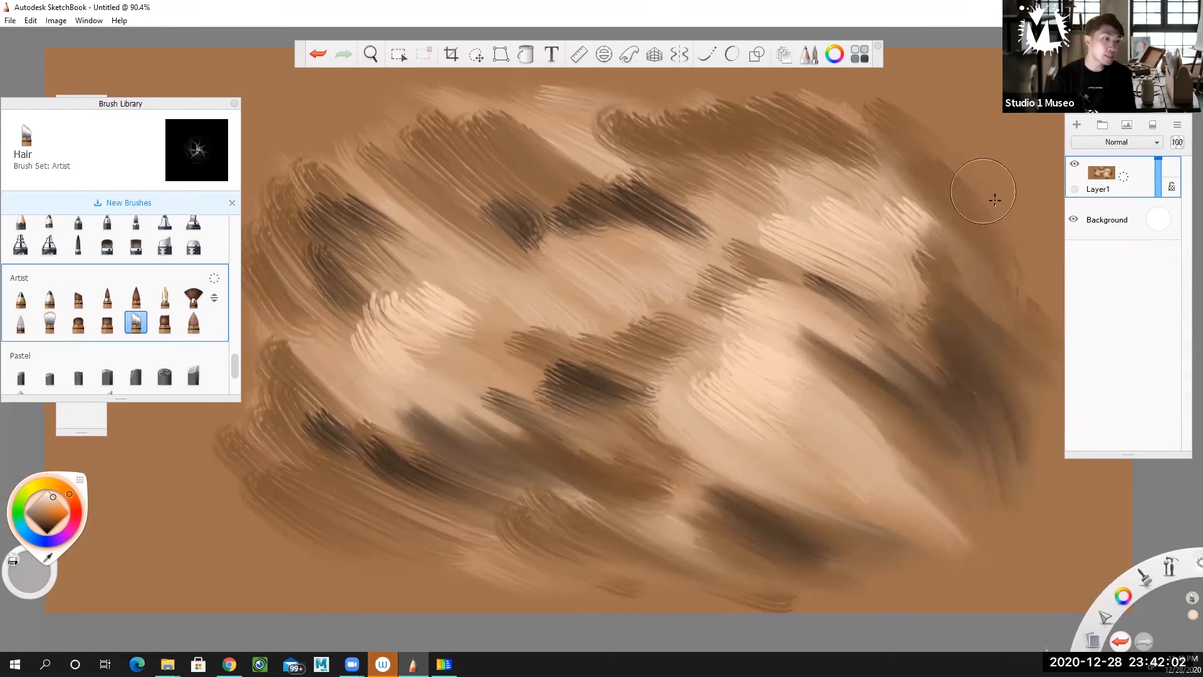
Blend the strokes across the form's top, upper left, centre and lower edge with the Hair brush.
mouse_move(964, 149)
left_mouse_down()
mouse_move(862, 110)
mouse_move(808, 140)
mouse_move(874, 203)
mouse_move(834, 146)
mouse_move(875, 149)
mouse_move(821, 165)
mouse_move(795, 197)
left_mouse_up()
mouse_move(682, 132)
left_mouse_down()
mouse_move(592, 74)
mouse_move(707, 125)
mouse_move(778, 111)
mouse_move(785, 82)
mouse_move(560, 102)
mouse_move(639, 201)
mouse_move(534, 147)
mouse_move(533, 188)
left_mouse_up()
mouse_move(453, 171)
left_mouse_down()
mouse_move(555, 217)
mouse_move(592, 218)
mouse_move(647, 195)
mouse_move(633, 146)
mouse_move(715, 151)
left_mouse_up()
mouse_move(478, 130)
left_mouse_down()
mouse_move(518, 160)
mouse_move(377, 105)
mouse_move(328, 115)
mouse_move(420, 242)
mouse_move(367, 211)
mouse_move(481, 294)
mouse_move(471, 259)
mouse_move(482, 298)
mouse_move(385, 202)
mouse_move(618, 351)
mouse_move(534, 352)
mouse_move(419, 275)
mouse_move(675, 362)
mouse_move(691, 341)
mouse_move(658, 281)
mouse_move(700, 375)
mouse_move(613, 376)
mouse_move(461, 307)
mouse_move(570, 388)
mouse_move(418, 368)
mouse_move(472, 437)
mouse_move(403, 404)
mouse_move(478, 400)
mouse_move(593, 422)
left_mouse_up()
mouse_move(619, 381)
left_mouse_down()
mouse_move(729, 456)
mouse_move(696, 335)
mouse_move(718, 321)
mouse_move(792, 416)
mouse_move(701, 441)
mouse_move(635, 438)
mouse_move(617, 454)
mouse_move(690, 539)
left_mouse_up()
mouse_move(511, 478)
left_mouse_down()
mouse_move(540, 495)
mouse_move(488, 495)
mouse_move(483, 512)
mouse_move(552, 476)
left_mouse_up()
mouse_move(309, 442)
left_mouse_down()
mouse_move(360, 454)
mouse_move(430, 509)
mouse_move(316, 426)
mouse_move(404, 470)
mouse_move(422, 452)
mouse_move(381, 424)
mouse_move(379, 394)
mouse_move(433, 428)
mouse_move(429, 447)
mouse_move(355, 444)
mouse_move(336, 389)
mouse_move(342, 334)
mouse_move(300, 231)
mouse_move(301, 128)
mouse_move(294, 141)
mouse_move(428, 168)
mouse_move(380, 228)
mouse_move(425, 295)
mouse_move(428, 322)
mouse_move(350, 308)
mouse_move(414, 303)
mouse_move(471, 323)
mouse_move(459, 292)
mouse_move(439, 326)
mouse_move(327, 239)
mouse_move(488, 295)
mouse_move(444, 254)
mouse_move(434, 309)
mouse_move(409, 315)
mouse_move(509, 392)
mouse_move(491, 314)
mouse_move(508, 291)
mouse_move(696, 343)
mouse_move(647, 441)
mouse_move(567, 401)
mouse_move(583, 419)
mouse_move(598, 371)
mouse_move(751, 442)
mouse_move(653, 366)
mouse_move(675, 340)
mouse_move(749, 374)
mouse_move(714, 307)
mouse_move(784, 264)
mouse_move(866, 298)
mouse_move(702, 263)
mouse_move(728, 271)
mouse_move(748, 250)
mouse_move(771, 261)
mouse_move(758, 240)
mouse_move(781, 273)
mouse_move(791, 239)
mouse_move(837, 232)
mouse_move(879, 283)
mouse_move(851, 332)
mouse_move(829, 340)
mouse_move(943, 389)
mouse_move(920, 349)
mouse_move(917, 303)
mouse_move(860, 325)
mouse_move(923, 418)
mouse_move(921, 491)
mouse_move(902, 414)
mouse_move(793, 452)
mouse_move(779, 471)
mouse_move(824, 586)
mouse_move(686, 536)
mouse_move(758, 495)
mouse_move(855, 539)
left_mouse_up()
Soften the remaining hard edges in the upper right, upper centre, middle and lower-left shadows with the Hair brush.
left_click_drag(827, 208, 944, 221)
mouse_move(857, 180)
left_mouse_down()
mouse_move(767, 125)
mouse_move(865, 107)
mouse_move(774, 148)
left_mouse_up()
mouse_move(633, 167)
left_mouse_down()
mouse_move(658, 148)
mouse_move(537, 121)
mouse_move(696, 143)
left_mouse_up()
mouse_move(510, 194)
left_mouse_down()
mouse_move(466, 233)
mouse_move(439, 226)
left_mouse_up()
mouse_move(561, 404)
left_mouse_down()
mouse_move(547, 364)
mouse_move(618, 392)
left_mouse_up()
left_click_drag(658, 351, 724, 401)
left_click_drag(414, 486, 466, 533)
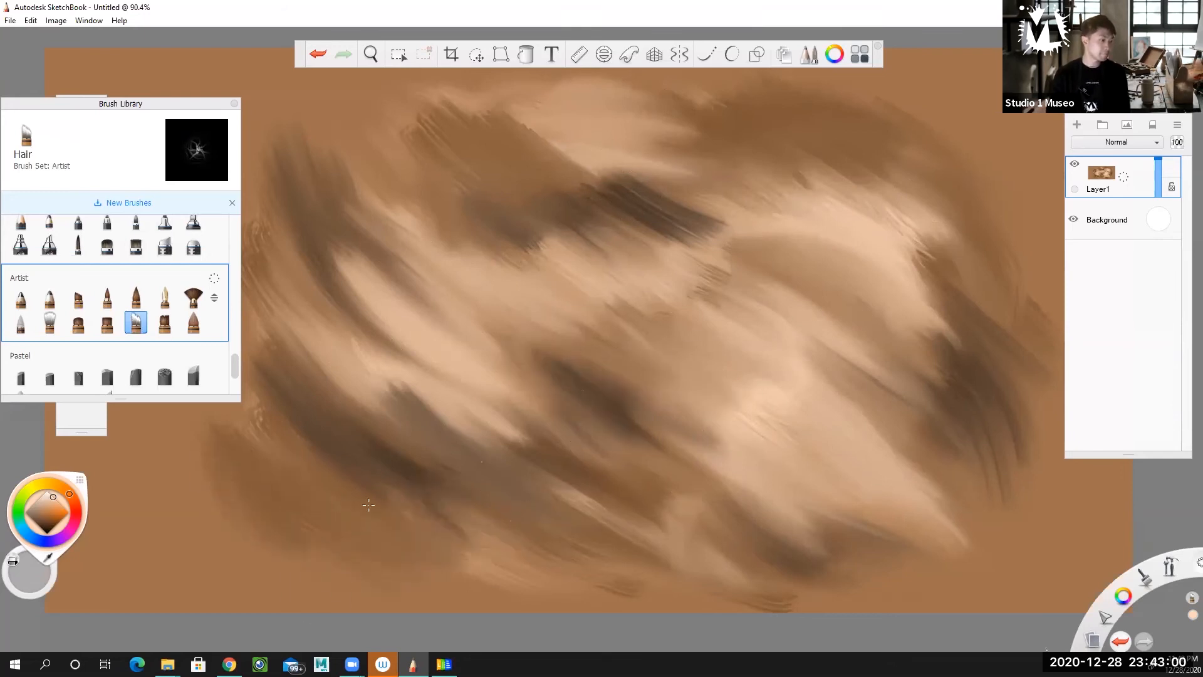
mouse_move(285, 430)
left_mouse_down()
mouse_move(442, 488)
mouse_move(509, 561)
left_mouse_up()
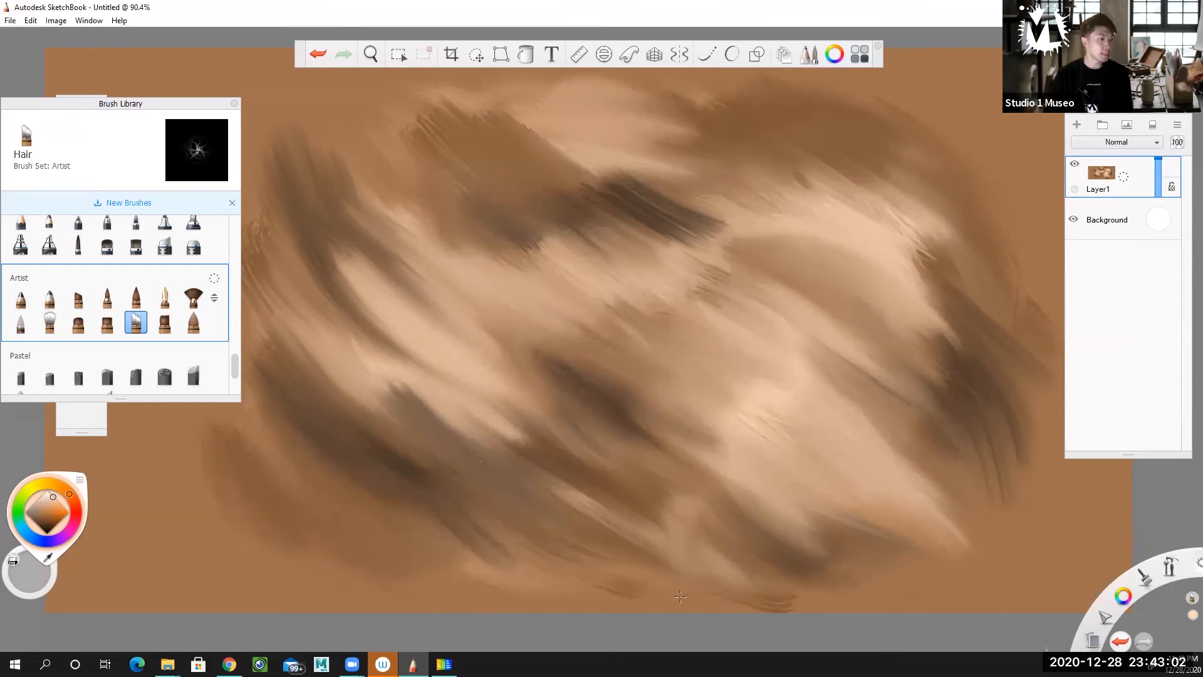
Choose the Synthetic Bristle Round Brush from the Synthetic Paint set and brush pale peach highlights on the form's centre right.
scroll(123, 333, "up", 10)
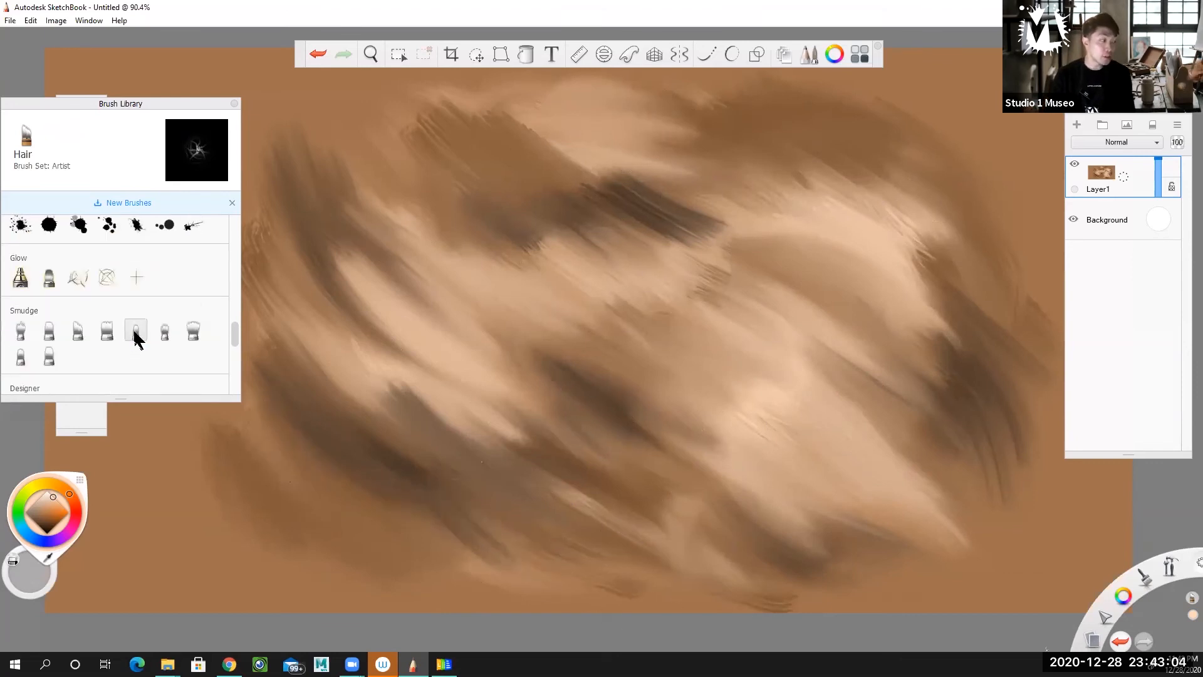
scroll(131, 336, "up", 4)
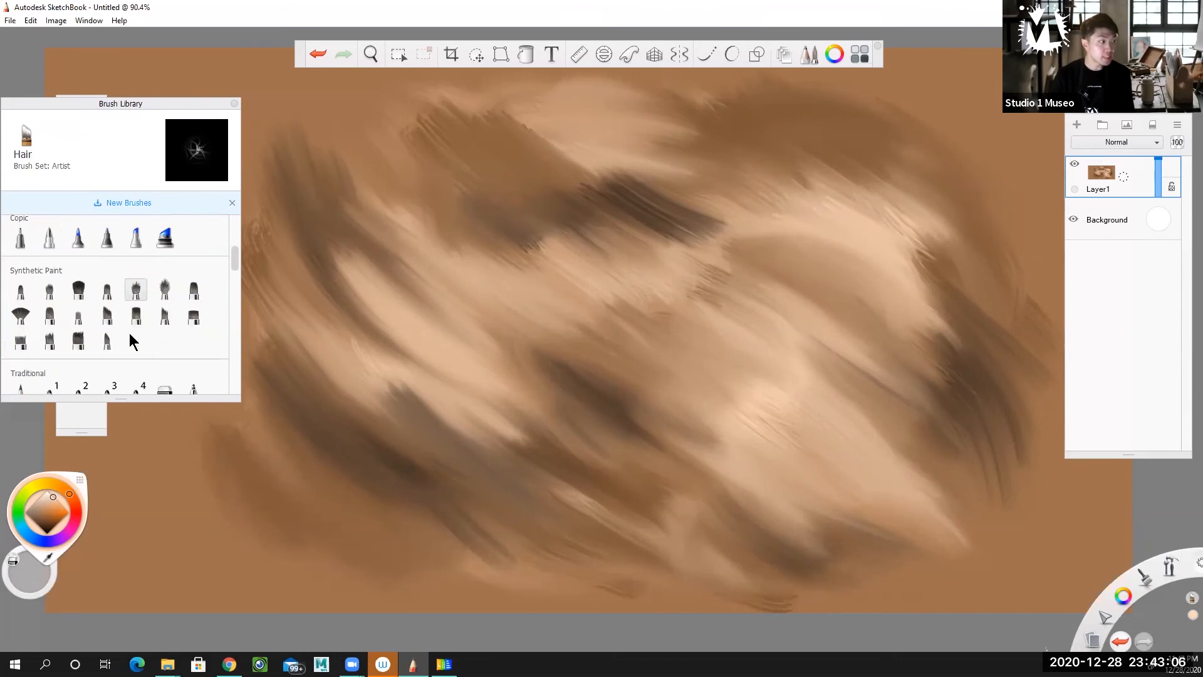
left_click(165, 289)
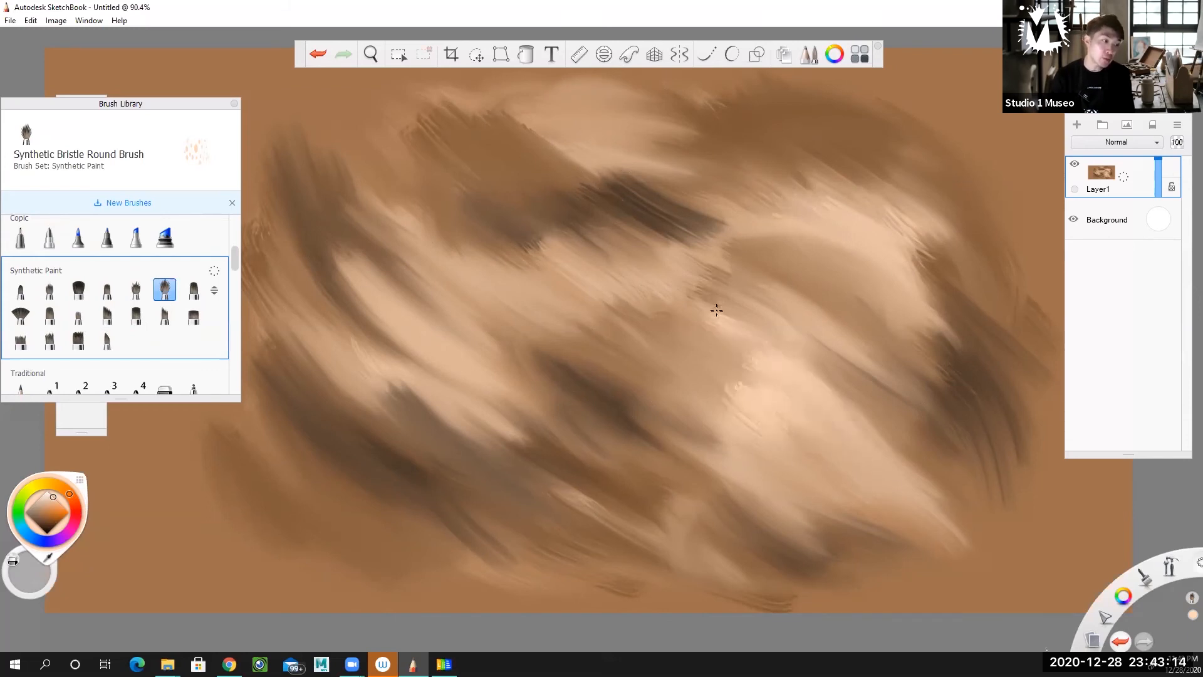
left_click_drag(717, 310, 847, 350)
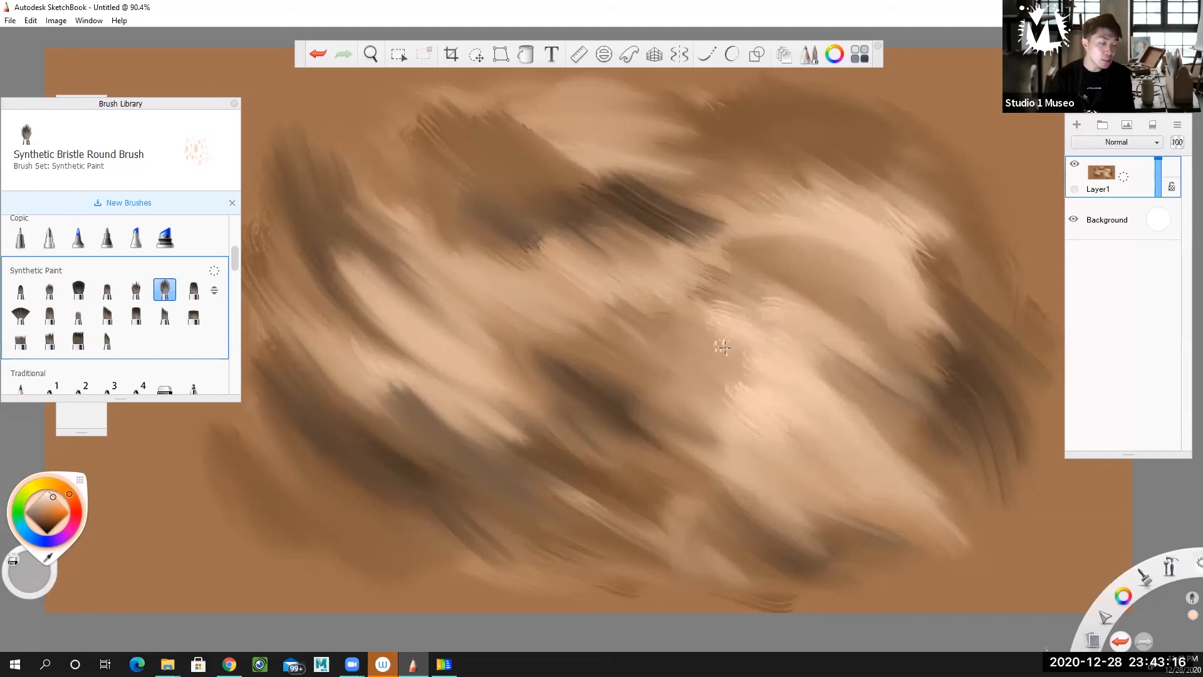
mouse_move(751, 389)
left_mouse_down()
mouse_move(714, 383)
mouse_move(720, 446)
mouse_move(708, 397)
left_mouse_up()
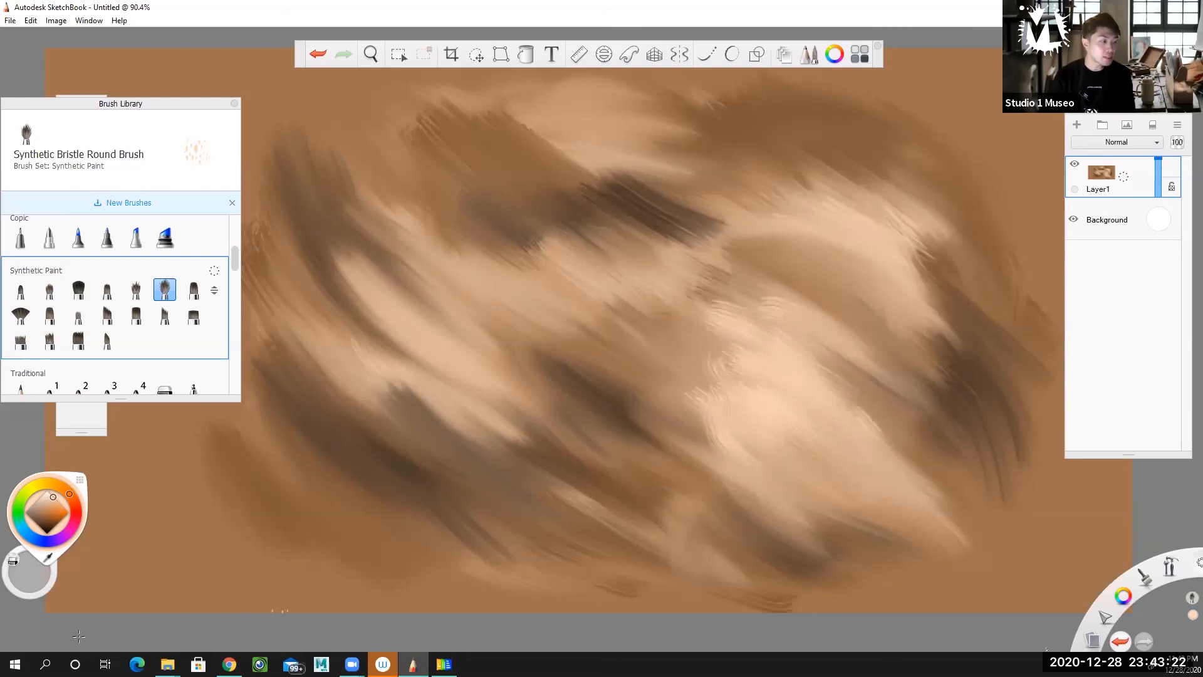
Pick a dark brown and add bristle shadow strokes to the form's centre and upper centre.
left_click_drag(47, 516, 45, 518)
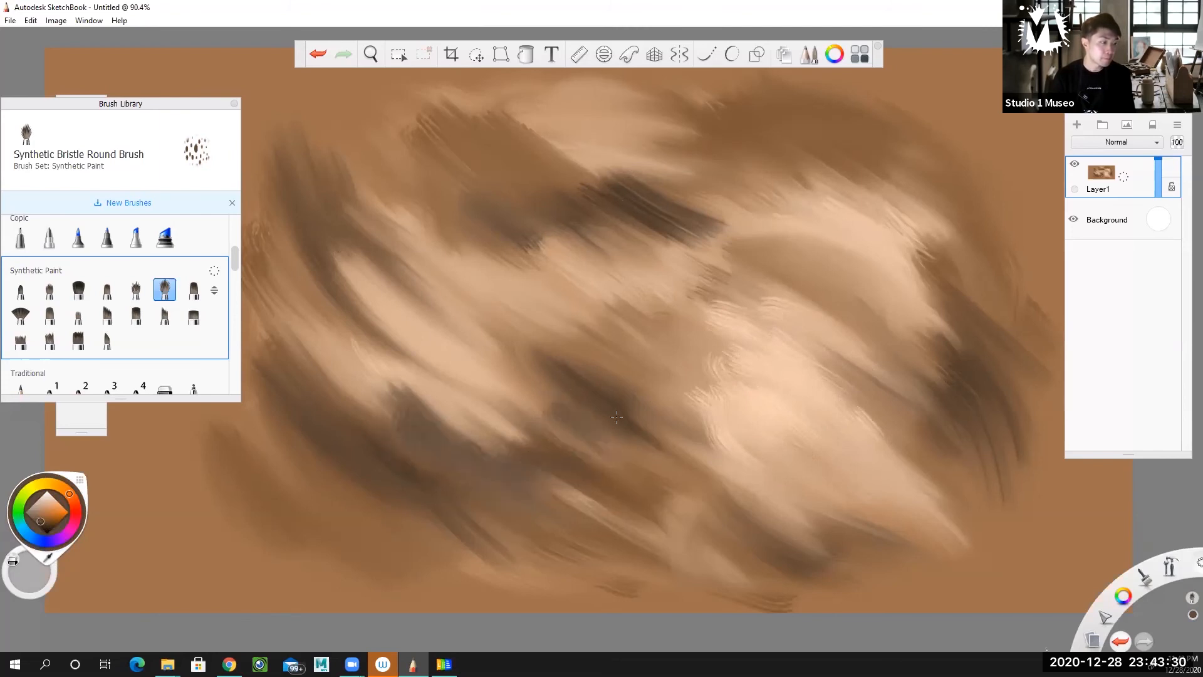
left_click_drag(643, 385, 636, 388)
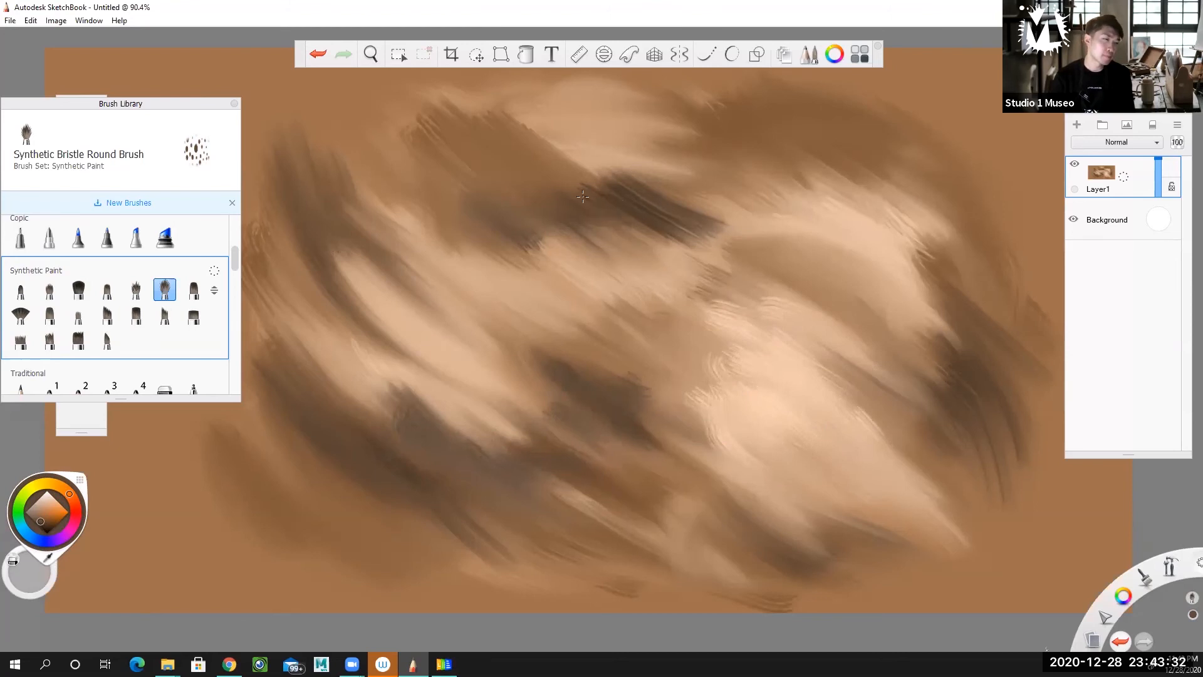
mouse_move(640, 182)
left_mouse_down()
mouse_move(715, 191)
mouse_move(733, 174)
mouse_move(934, 171)
mouse_move(797, 196)
mouse_move(832, 221)
left_mouse_up()
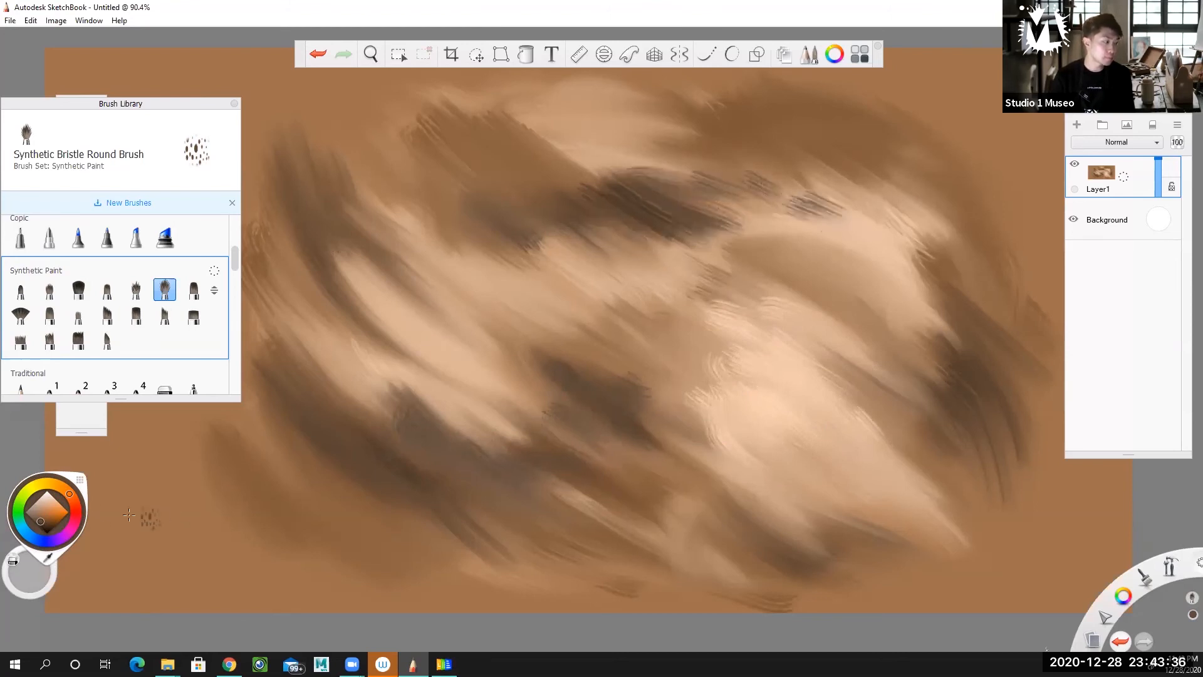
Pick a warmer medium brown and brush bristle strokes over the form's upper-right shadow and highlight.
left_click_drag(45, 517, 60, 525)
left_click(49, 520)
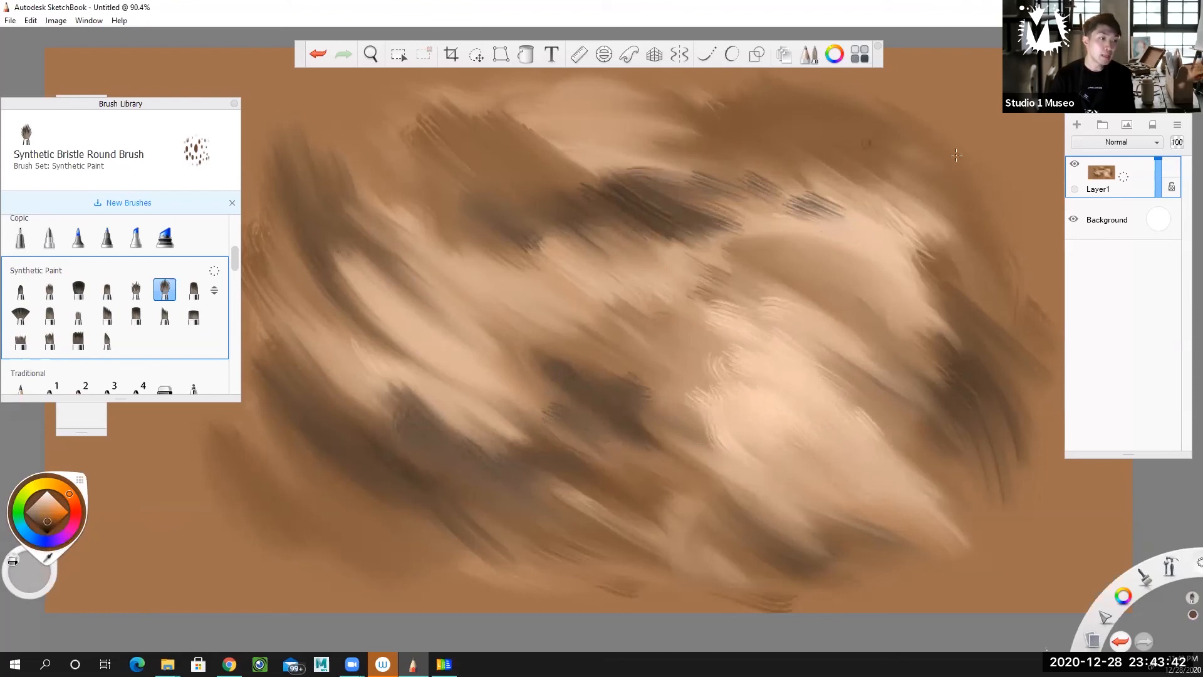
mouse_move(853, 153)
left_mouse_down()
mouse_move(877, 167)
mouse_move(905, 141)
mouse_move(903, 175)
mouse_move(885, 157)
left_mouse_up()
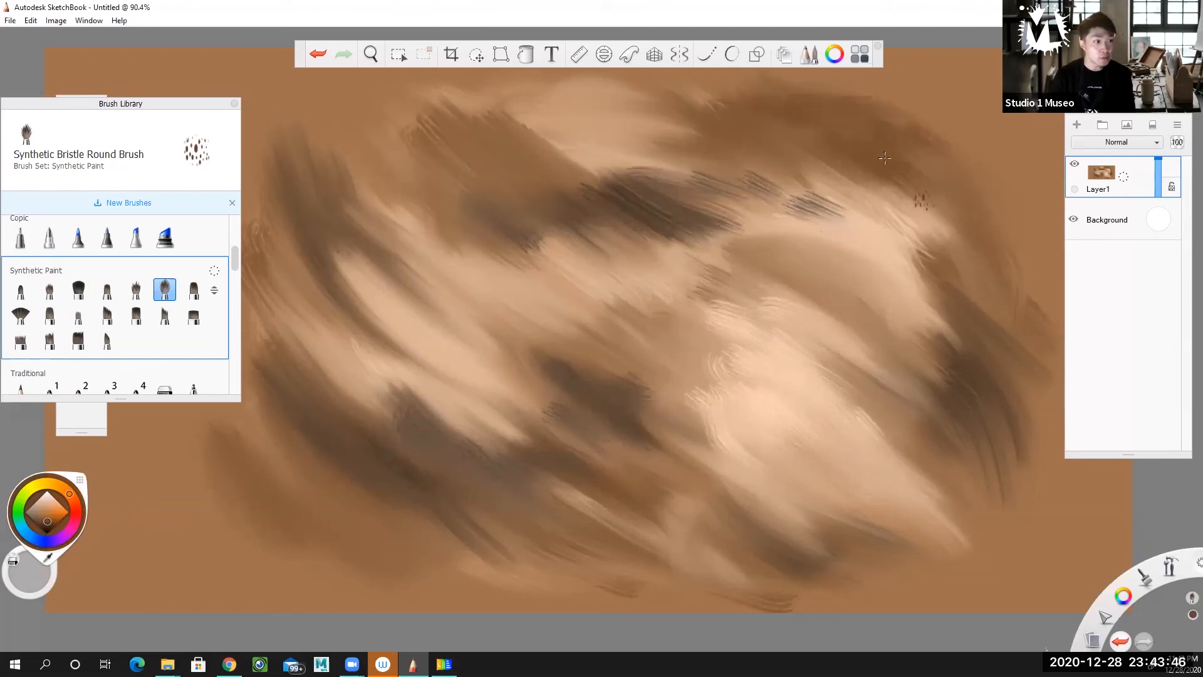
mouse_move(759, 125)
left_mouse_down()
mouse_move(867, 149)
mouse_move(910, 210)
mouse_move(903, 252)
mouse_move(958, 217)
left_mouse_up()
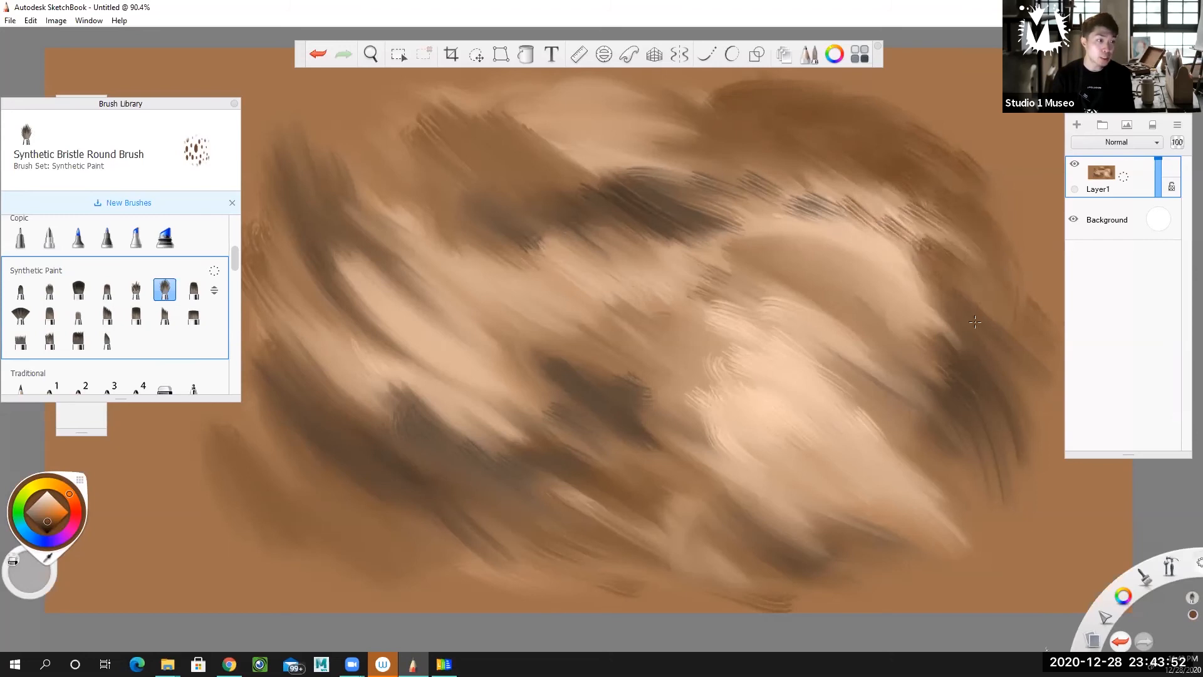
mouse_move(960, 294)
left_mouse_down()
mouse_move(877, 242)
mouse_move(891, 330)
mouse_move(834, 273)
mouse_move(864, 278)
mouse_move(851, 300)
mouse_move(872, 300)
mouse_move(813, 261)
mouse_move(944, 326)
mouse_move(860, 234)
mouse_move(870, 209)
mouse_move(922, 211)
left_mouse_up()
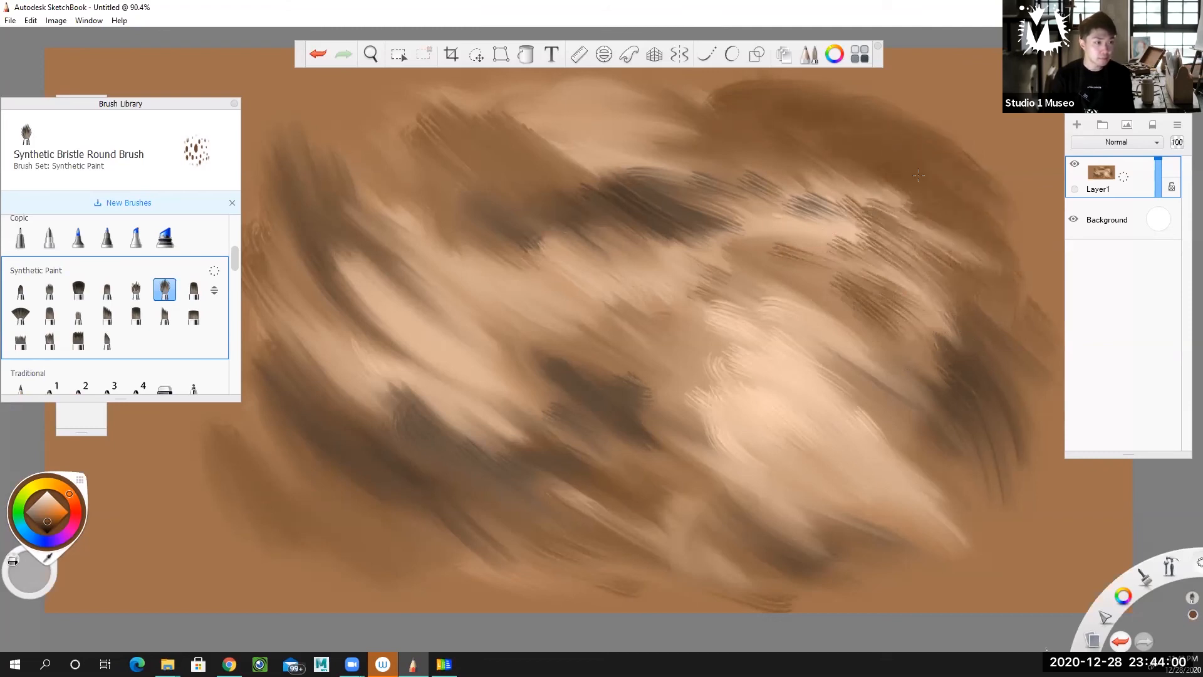
Extend the medium brown bristle strokes down the form's right side and along its lower-right, lower-centre and lower-left shadows.
mouse_move(654, 161)
left_mouse_down()
mouse_move(737, 229)
mouse_move(865, 269)
mouse_move(799, 261)
left_mouse_up()
mouse_move(847, 340)
left_mouse_down()
mouse_move(909, 442)
mouse_move(997, 519)
mouse_move(1058, 344)
left_mouse_up()
left_click_drag(903, 453, 998, 533)
left_click_drag(777, 510, 852, 540)
mouse_move(672, 458)
left_mouse_down()
mouse_move(722, 506)
mouse_move(550, 464)
mouse_move(601, 514)
mouse_move(593, 520)
mouse_move(623, 548)
left_mouse_up()
left_click_drag(434, 464, 523, 541)
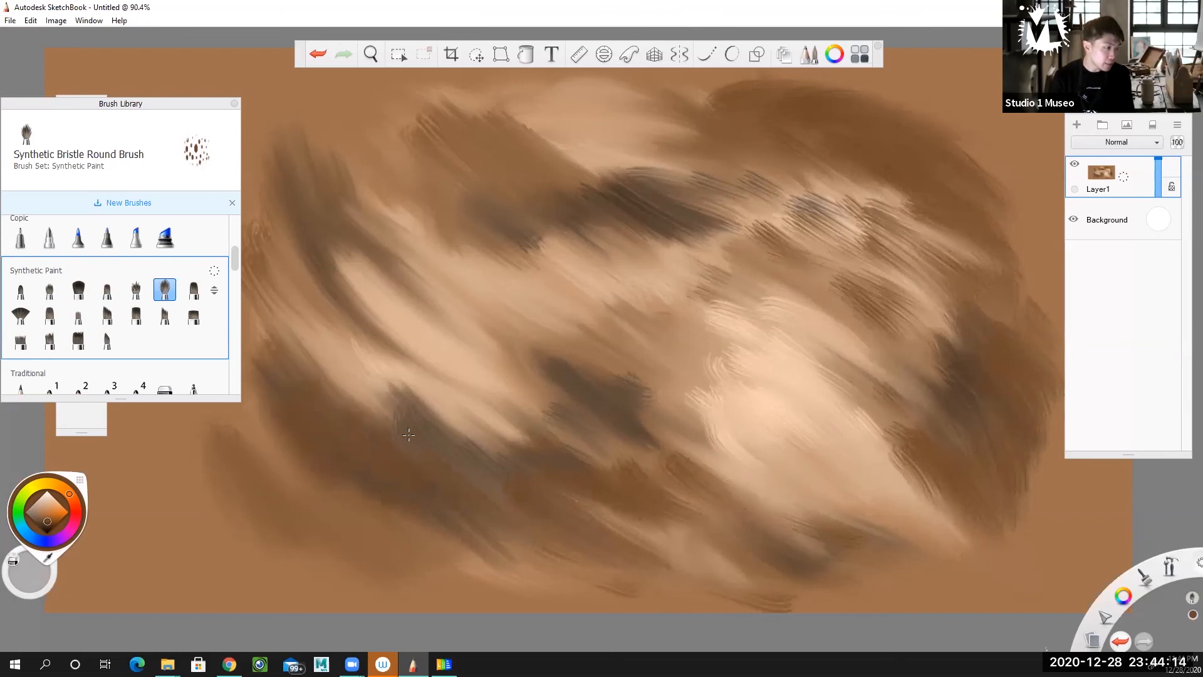
Brush short diagonal brown bristle strokes over the form's left highlight and towards the centre shadow.
left_click_drag(328, 380, 428, 430)
left_click_drag(398, 369, 458, 406)
mouse_move(404, 354)
left_mouse_down()
mouse_move(469, 393)
mouse_move(479, 387)
left_mouse_up()
left_click_drag(453, 344, 496, 375)
left_click_drag(553, 414, 515, 376)
mouse_move(442, 331)
left_mouse_down()
mouse_move(369, 276)
mouse_move(439, 367)
left_mouse_up()
Add brown bristle strokes across the form's middle and in the light area below the upper-centre shadow.
mouse_move(376, 294)
left_mouse_down()
mouse_move(452, 351)
mouse_move(483, 338)
mouse_move(654, 339)
mouse_move(680, 351)
left_mouse_up()
left_click_drag(603, 296, 638, 333)
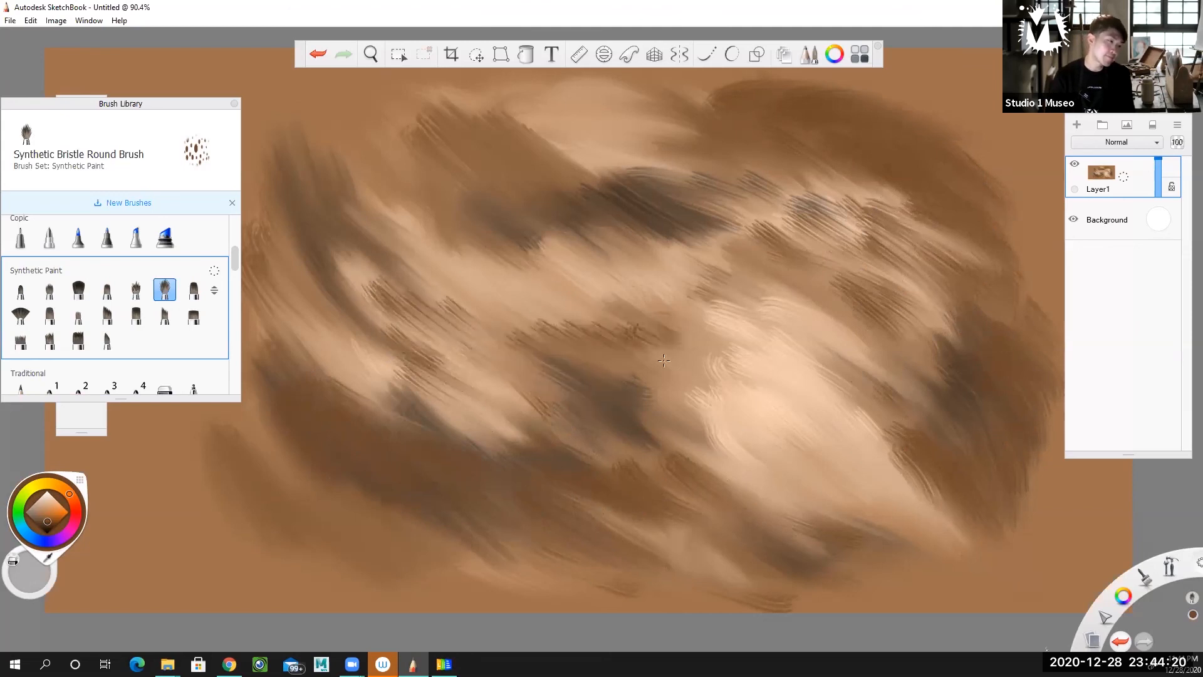
left_click_drag(495, 276, 544, 316)
left_click_drag(539, 235, 606, 277)
left_click_drag(580, 226, 674, 290)
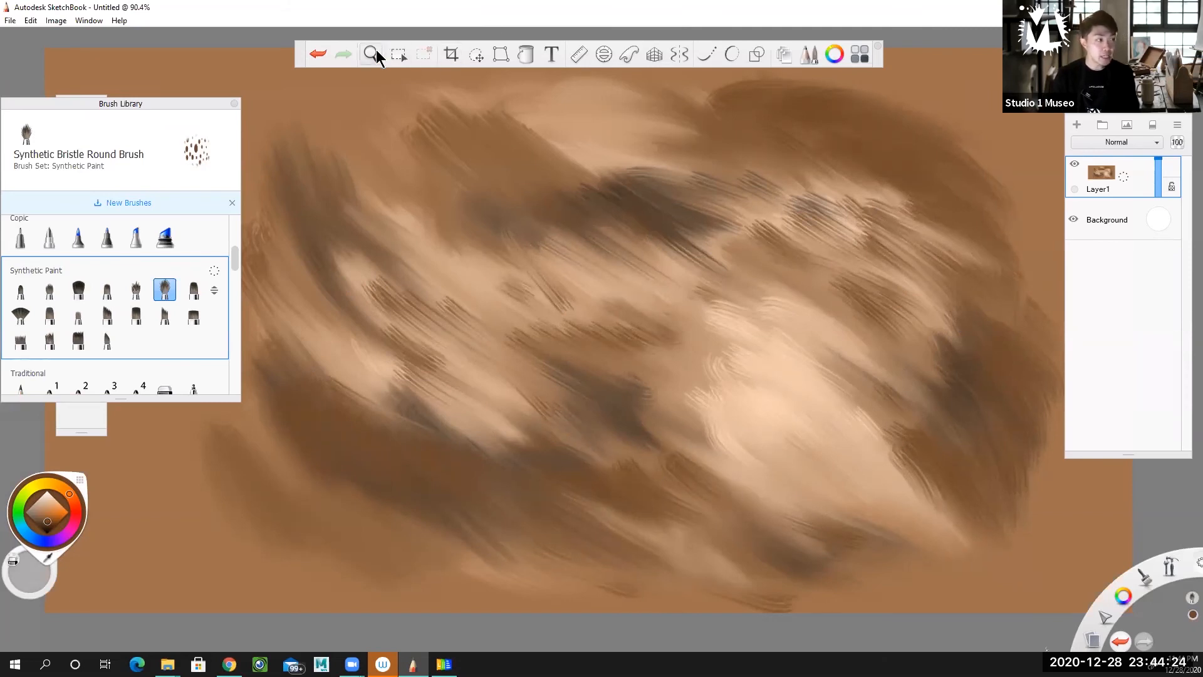
Zoom out to view the whole painting.
left_click(376, 55)
mouse_move(608, 304)
left_mouse_down()
mouse_move(521, 320)
mouse_move(535, 311)
mouse_move(494, 307)
mouse_move(755, 301)
mouse_move(882, 282)
mouse_move(572, 341)
mouse_move(408, 352)
mouse_move(512, 338)
mouse_move(508, 368)
mouse_move(533, 344)
left_mouse_up()
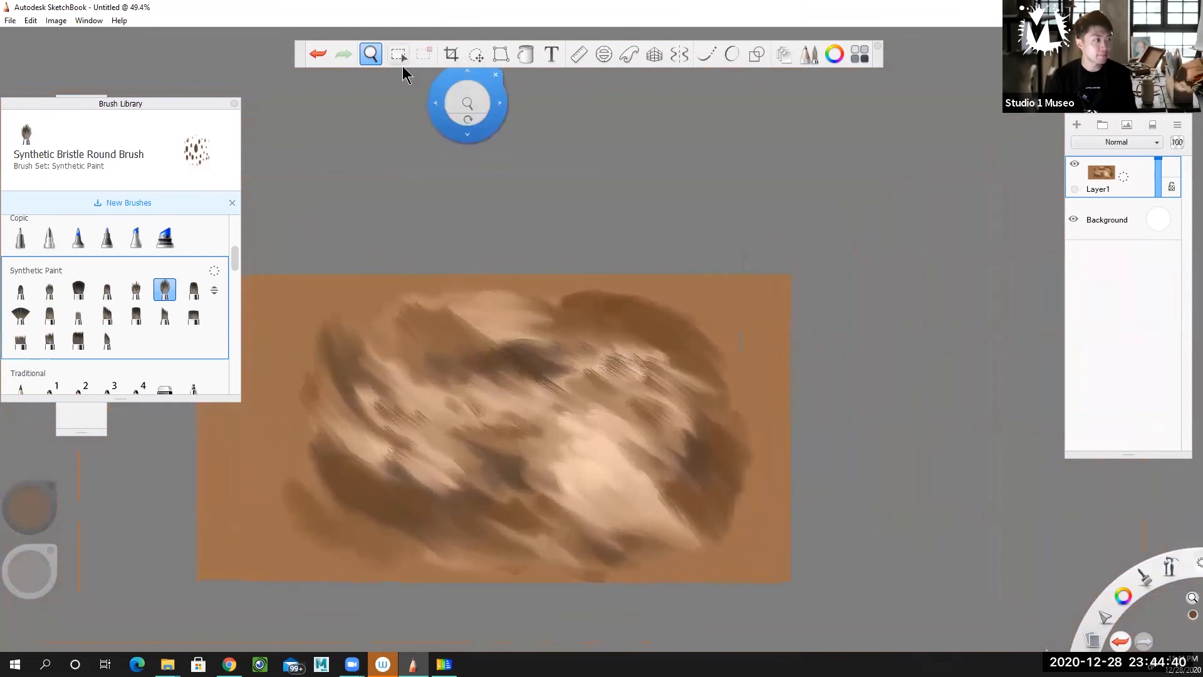
left_click(477, 55)
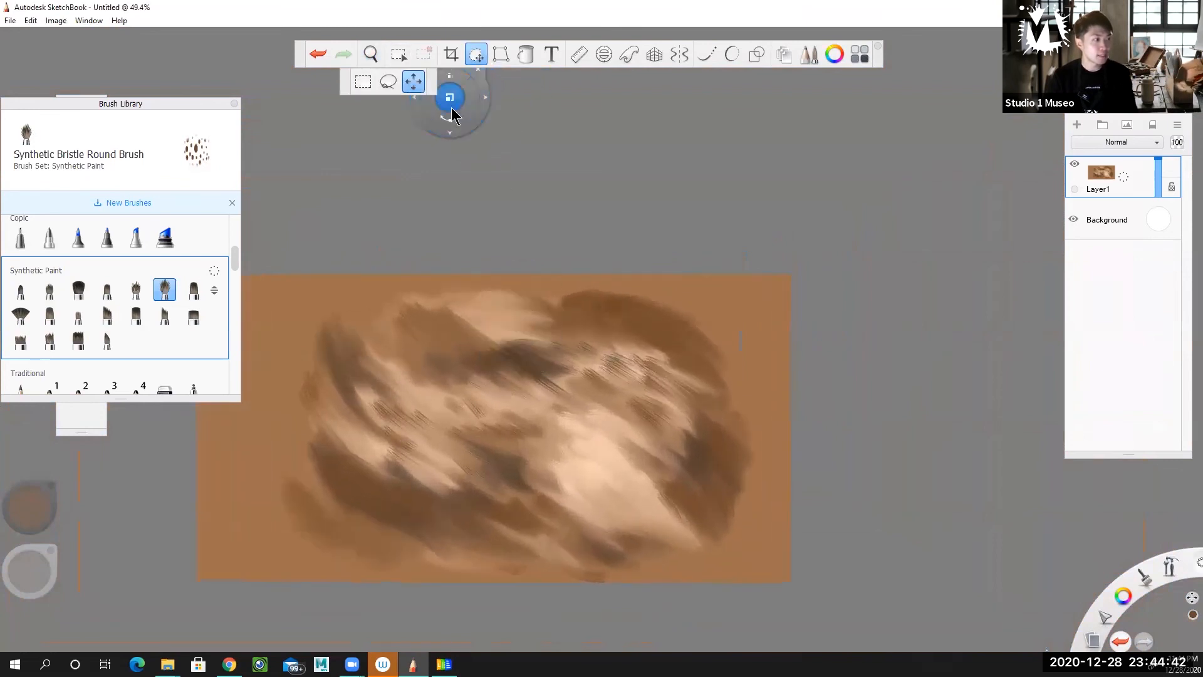
mouse_move(464, 130)
left_mouse_down()
mouse_move(557, 110)
mouse_move(467, 139)
left_mouse_up()
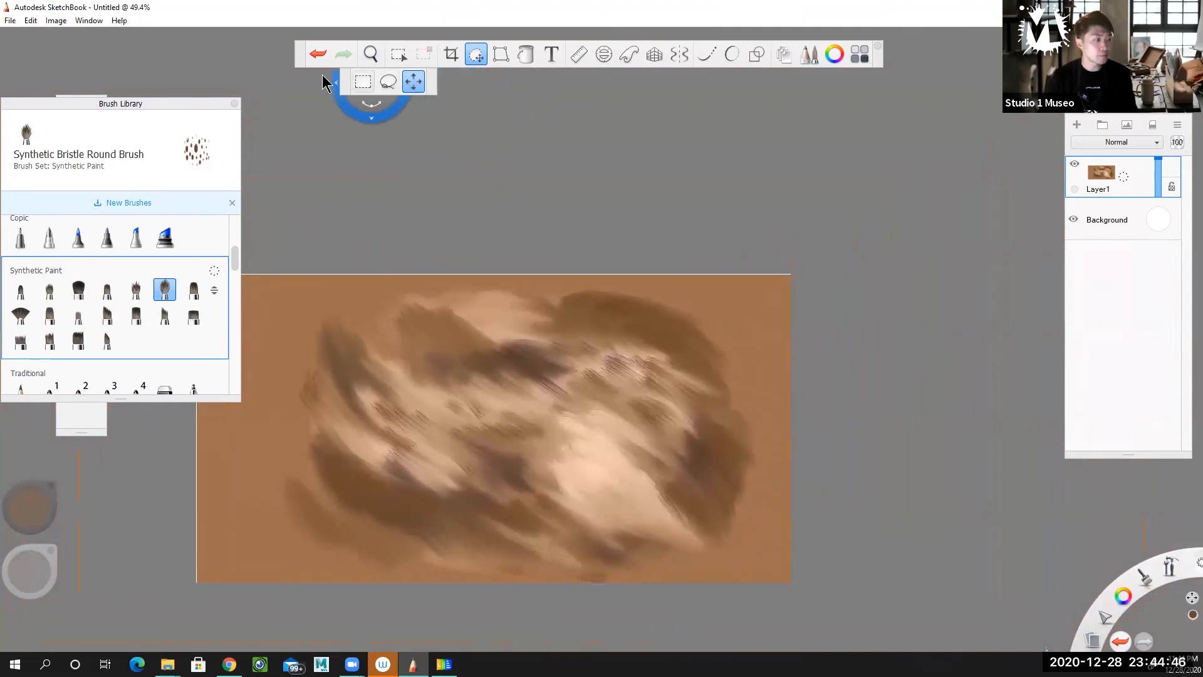
left_click(326, 59)
Centre the whole canvas in view, leave the zoom tool and close the brush library.
left_click(376, 56)
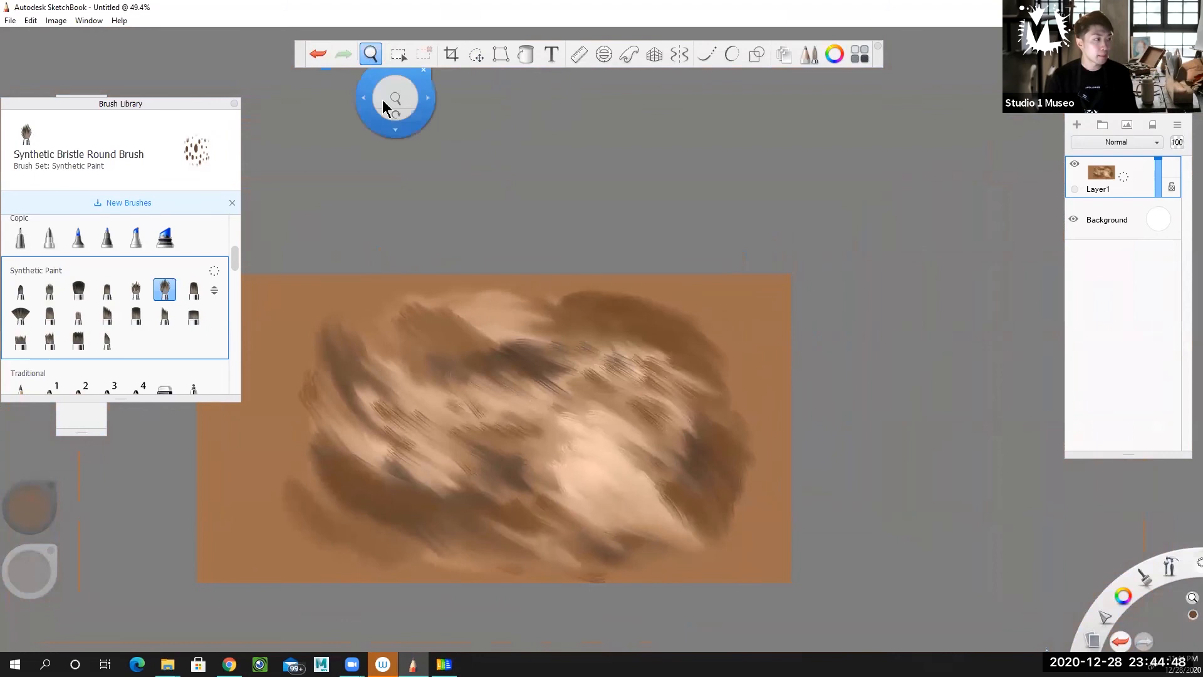
left_click_drag(534, 268, 639, 188)
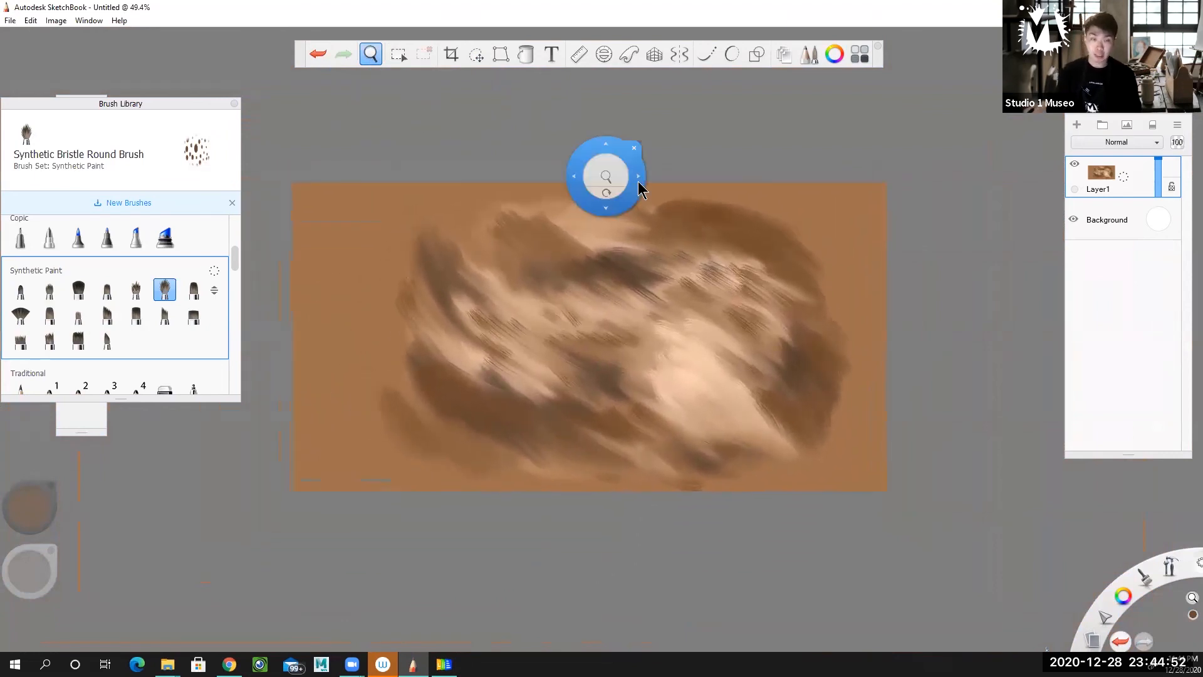
left_click(374, 56)
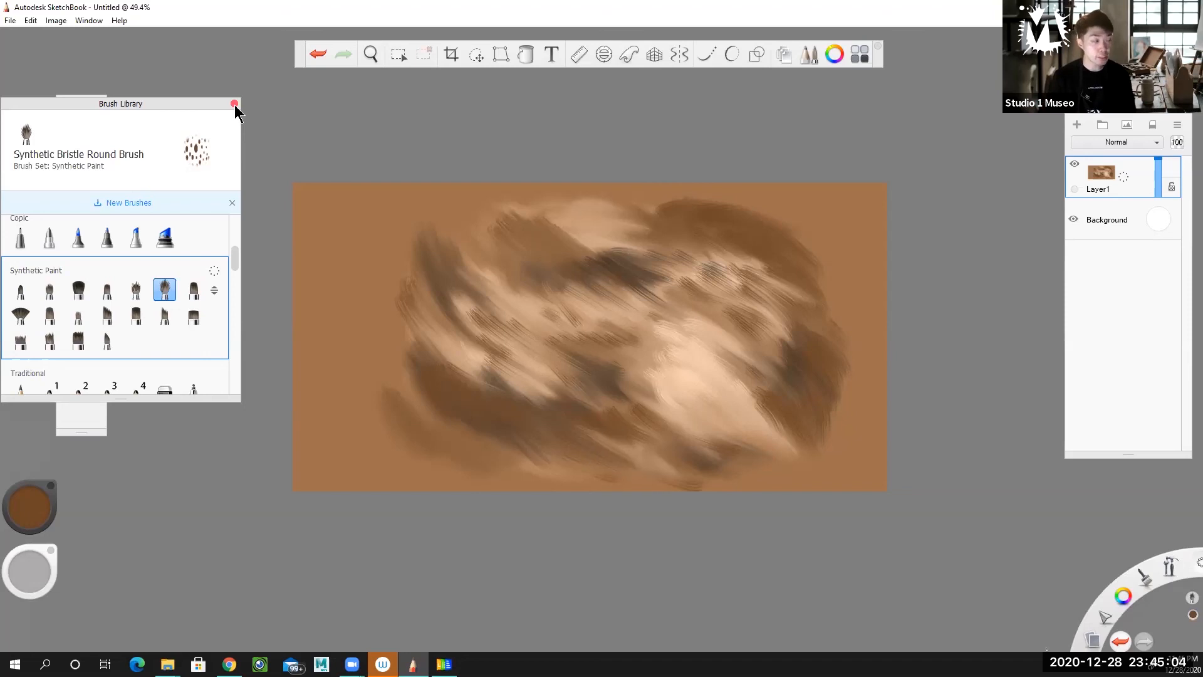
left_click(234, 104)
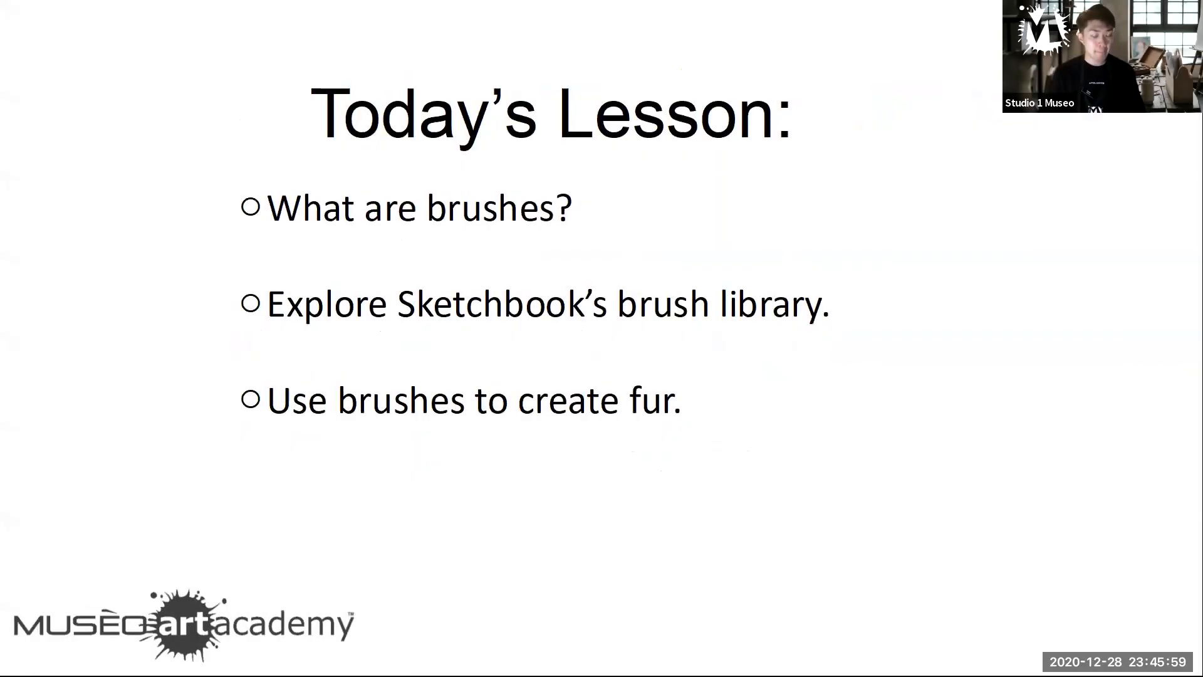
key("Right")
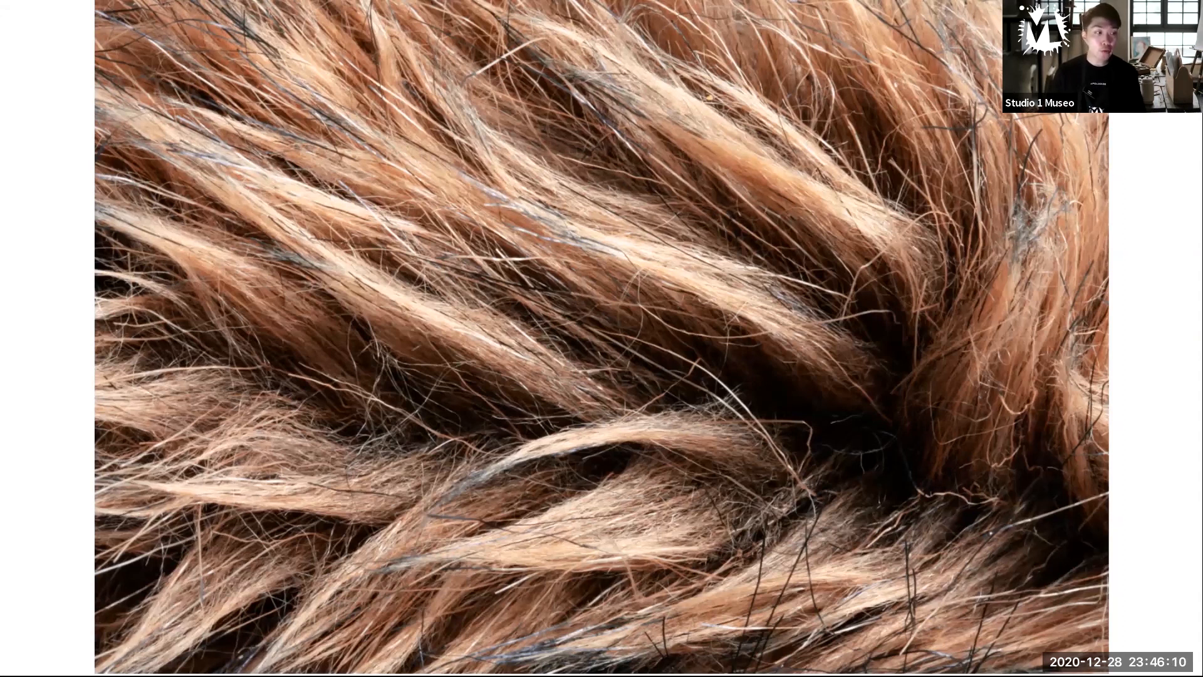
key("Right")
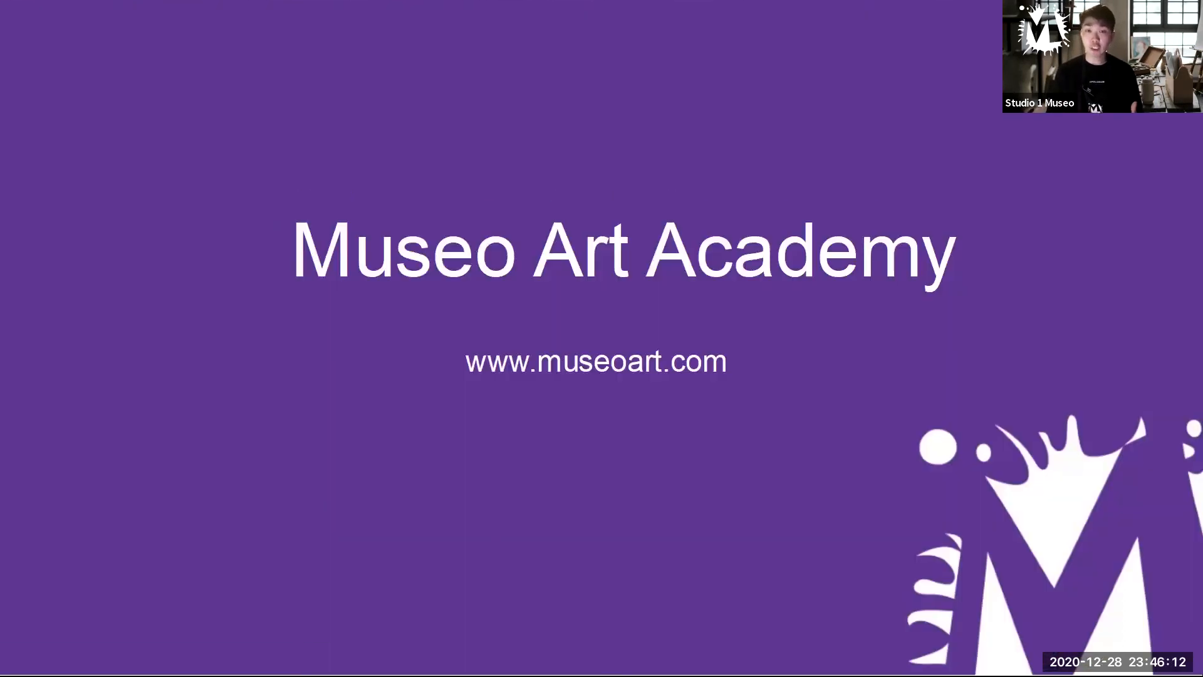